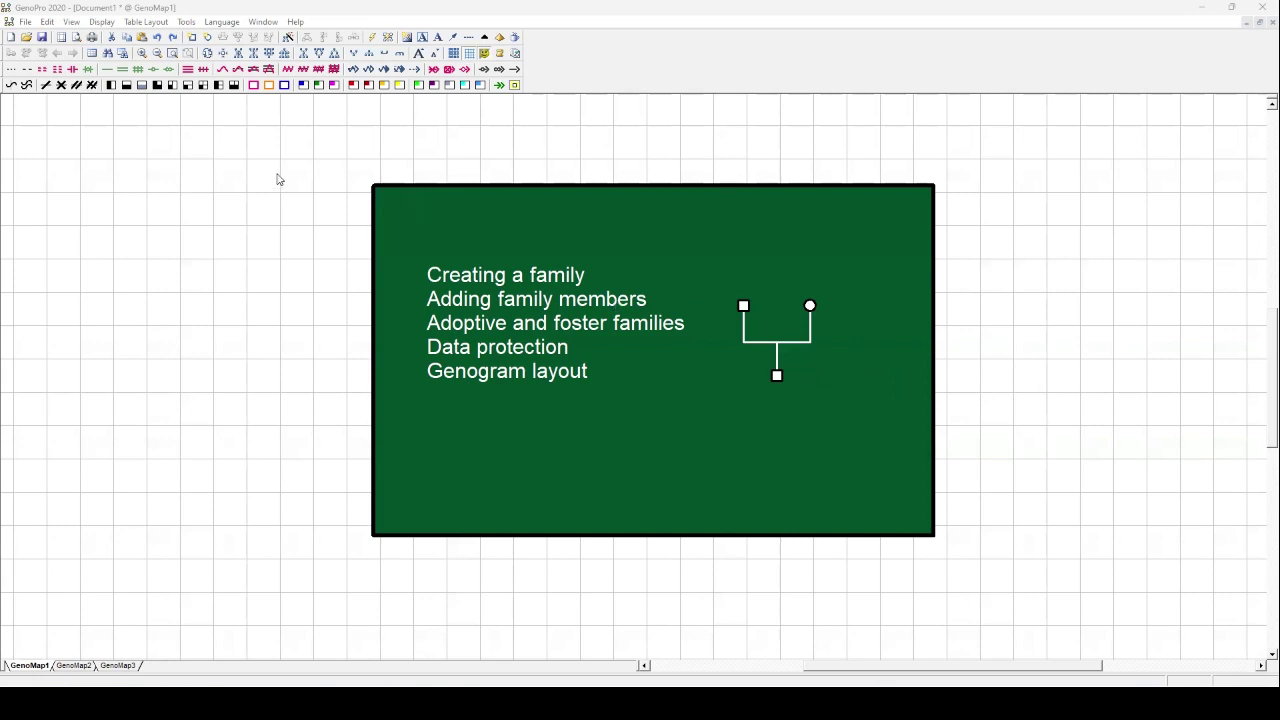
Bring up the Sample Files dialog from the Help menu
{"action": "left_click", "coordinate": [72, 22]}
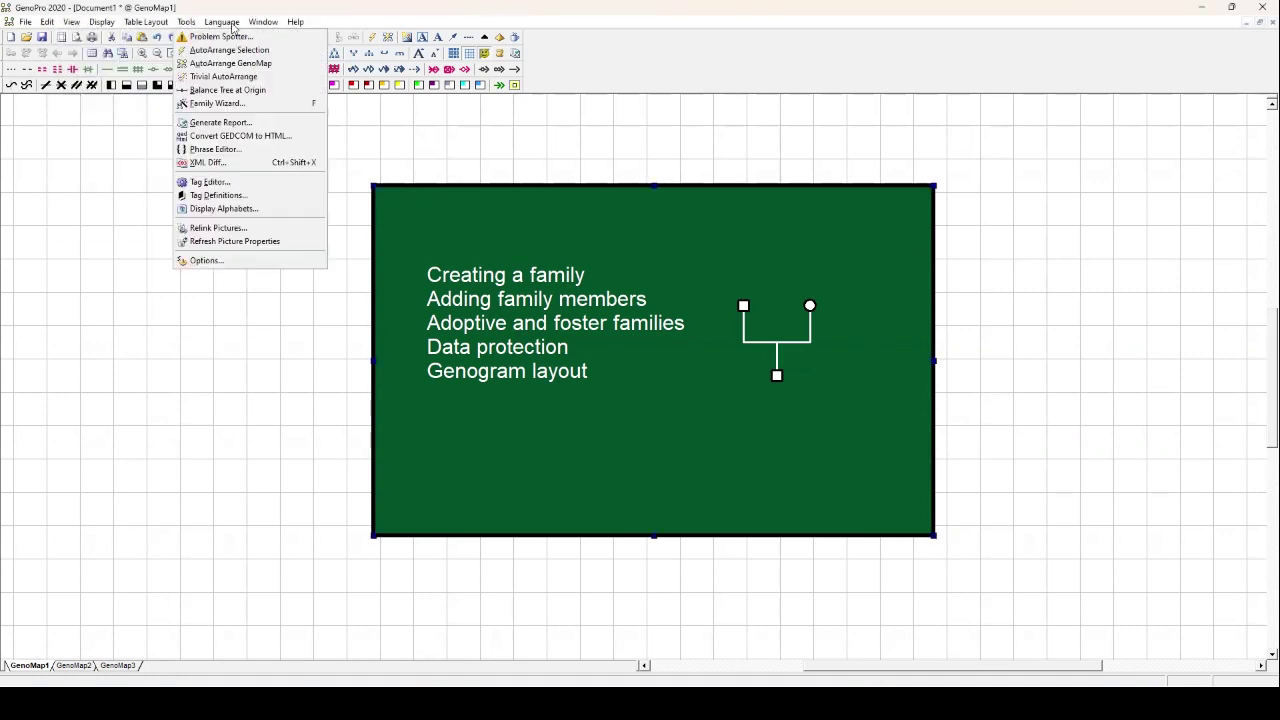
{"action": "mouse_move", "coordinate": [296, 22]}
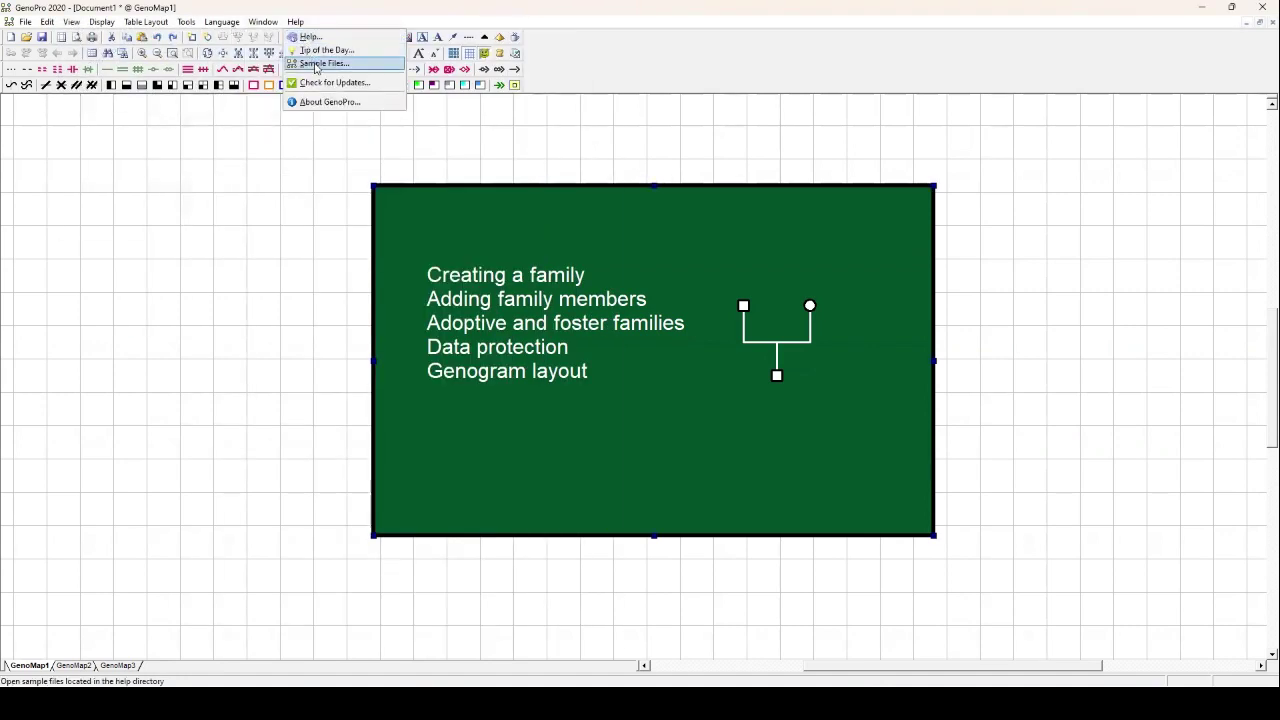
{"action": "left_click", "coordinate": [316, 66]}
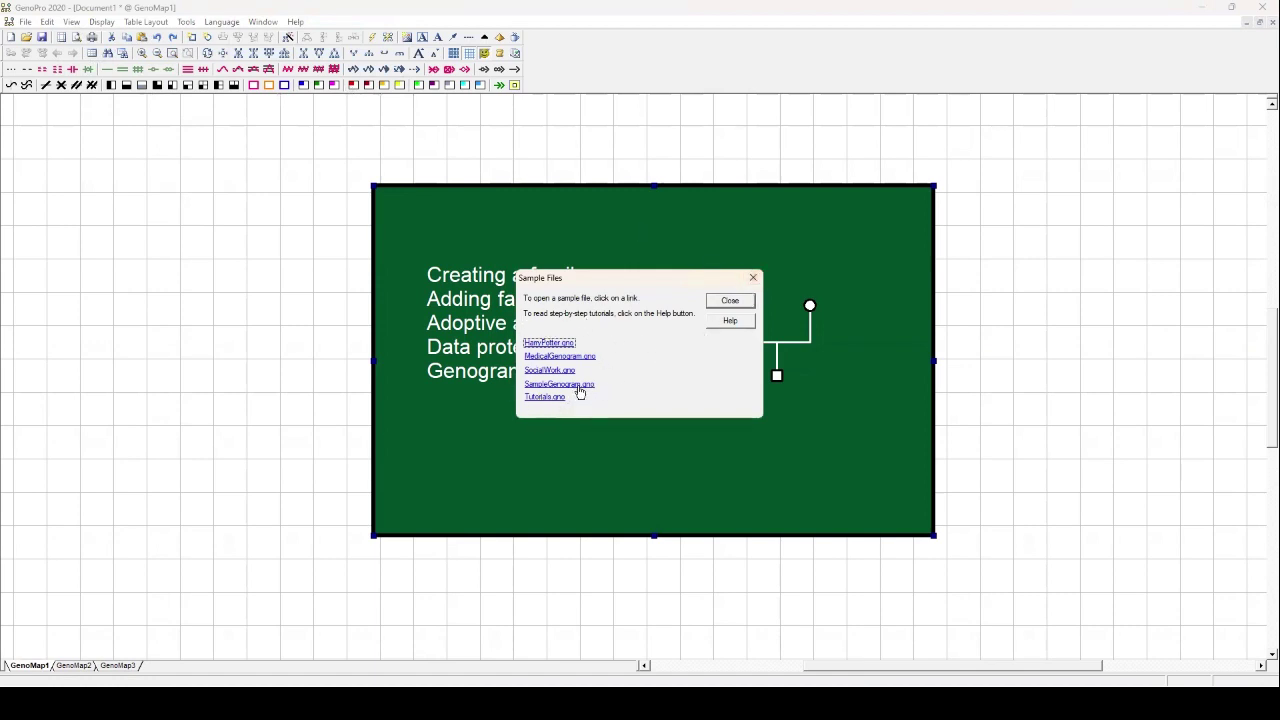
Load HarryPotter.gno and view its Weasley, Black, Gaunt and Hogwarts sheets
{"action": "left_click", "coordinate": [558, 344]}
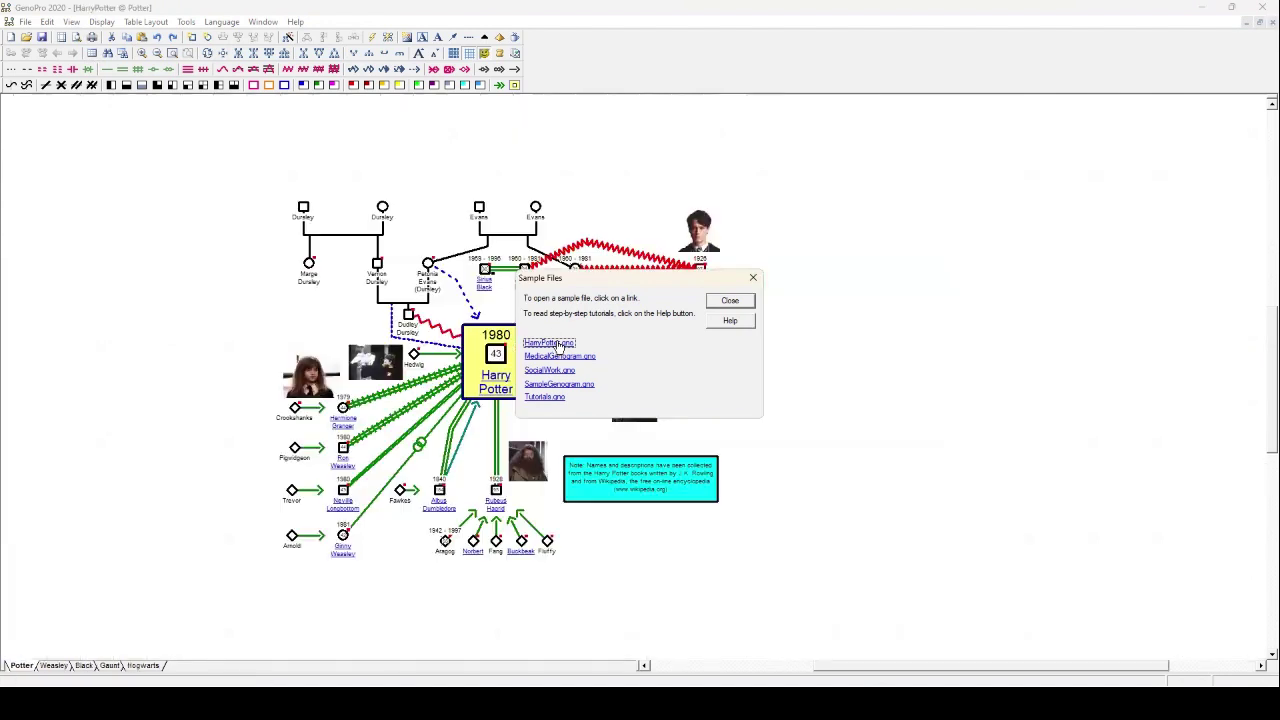
{"action": "left_click", "coordinate": [730, 301]}
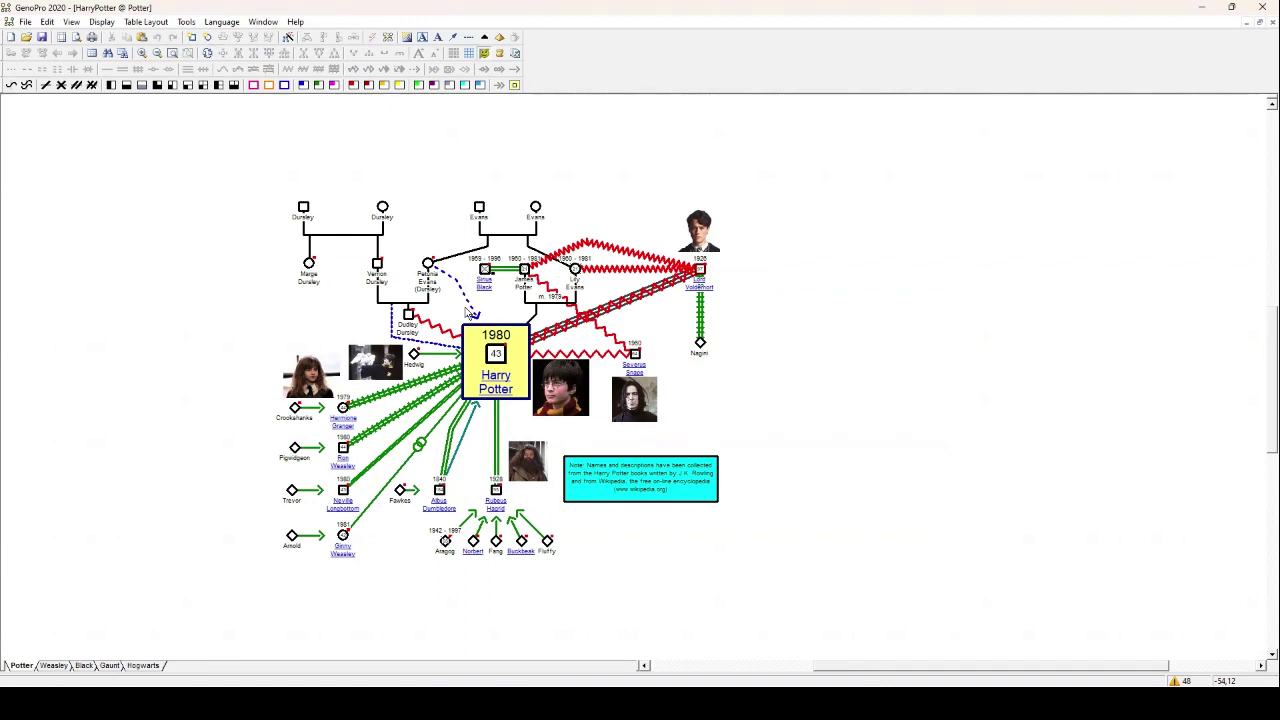
{"action": "left_click", "coordinate": [54, 670]}
{"action": "left_click", "coordinate": [86, 670]}
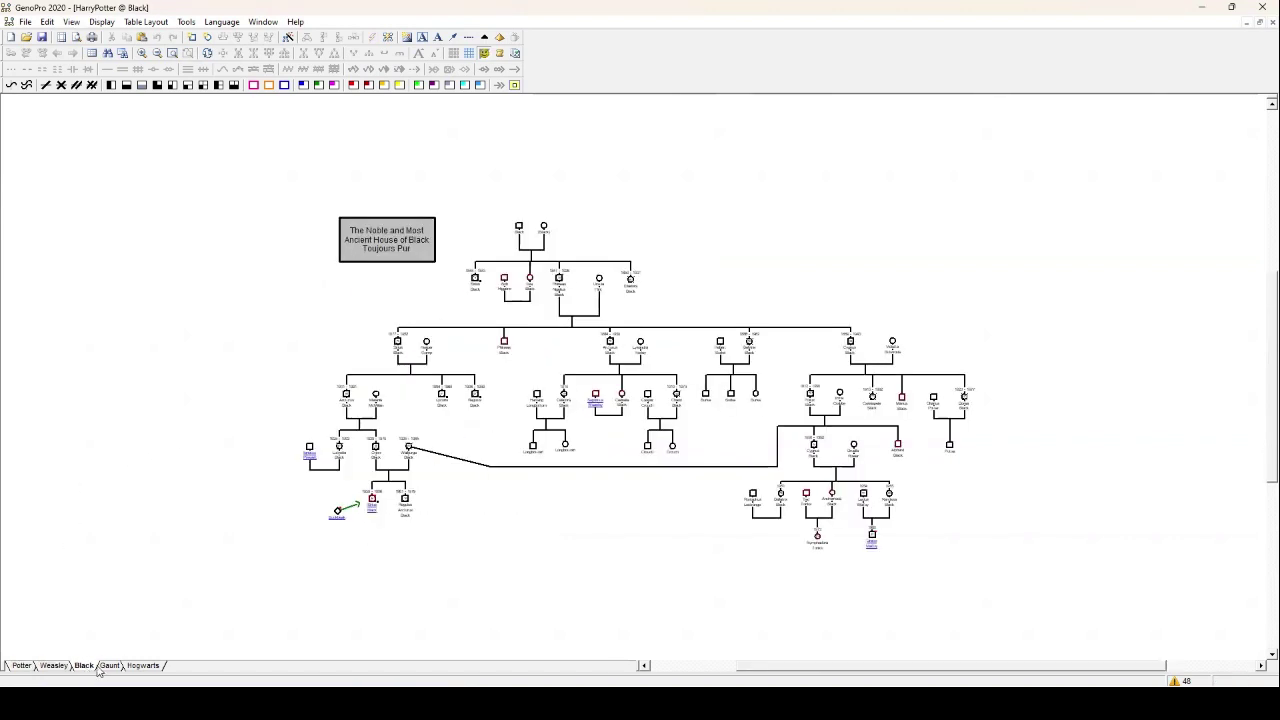
{"action": "left_click", "coordinate": [108, 667]}
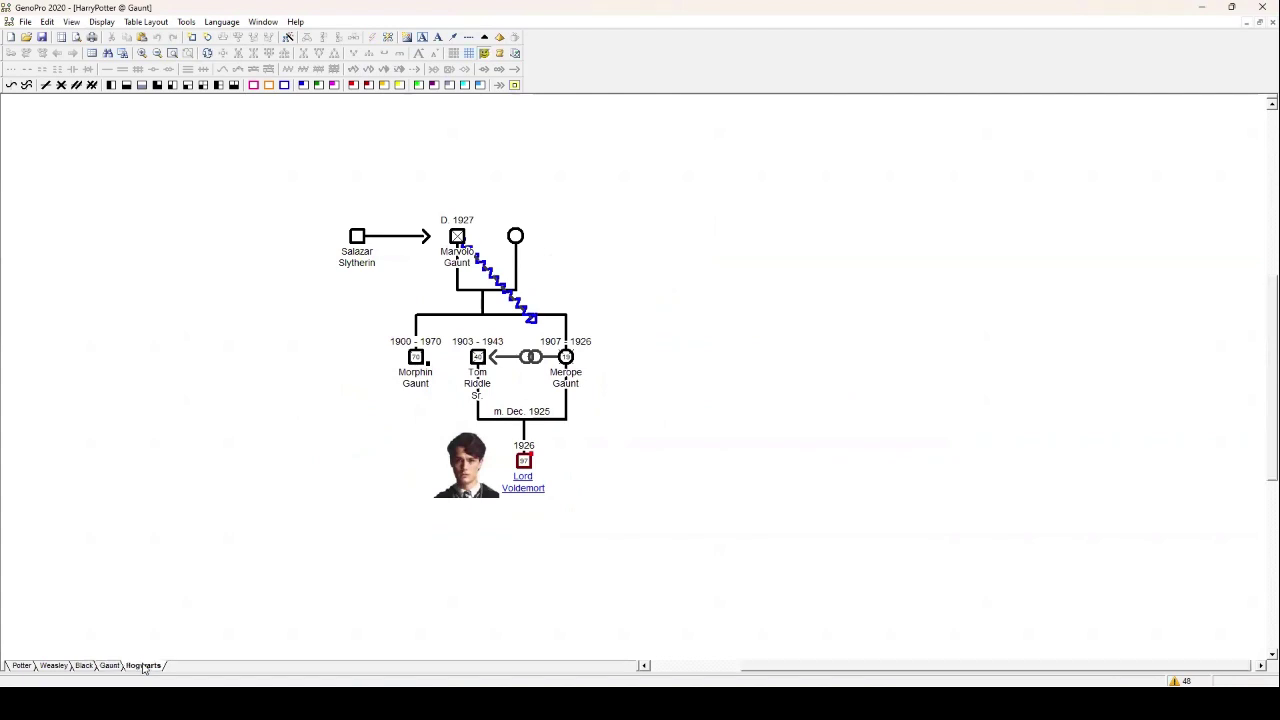
{"action": "left_click", "coordinate": [143, 666]}
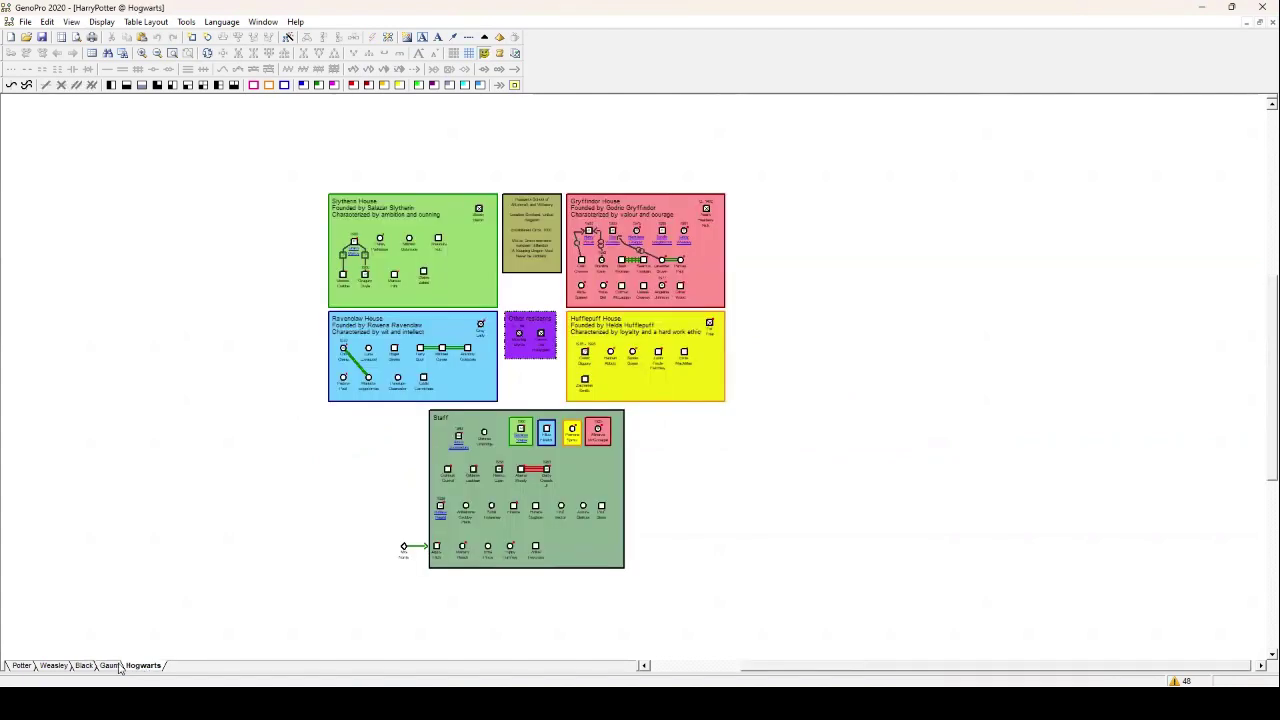
Return to the Potter sheet, follow Ginny Weasley's link to Hogwarts, and go back
{"action": "left_click", "coordinate": [22, 668]}
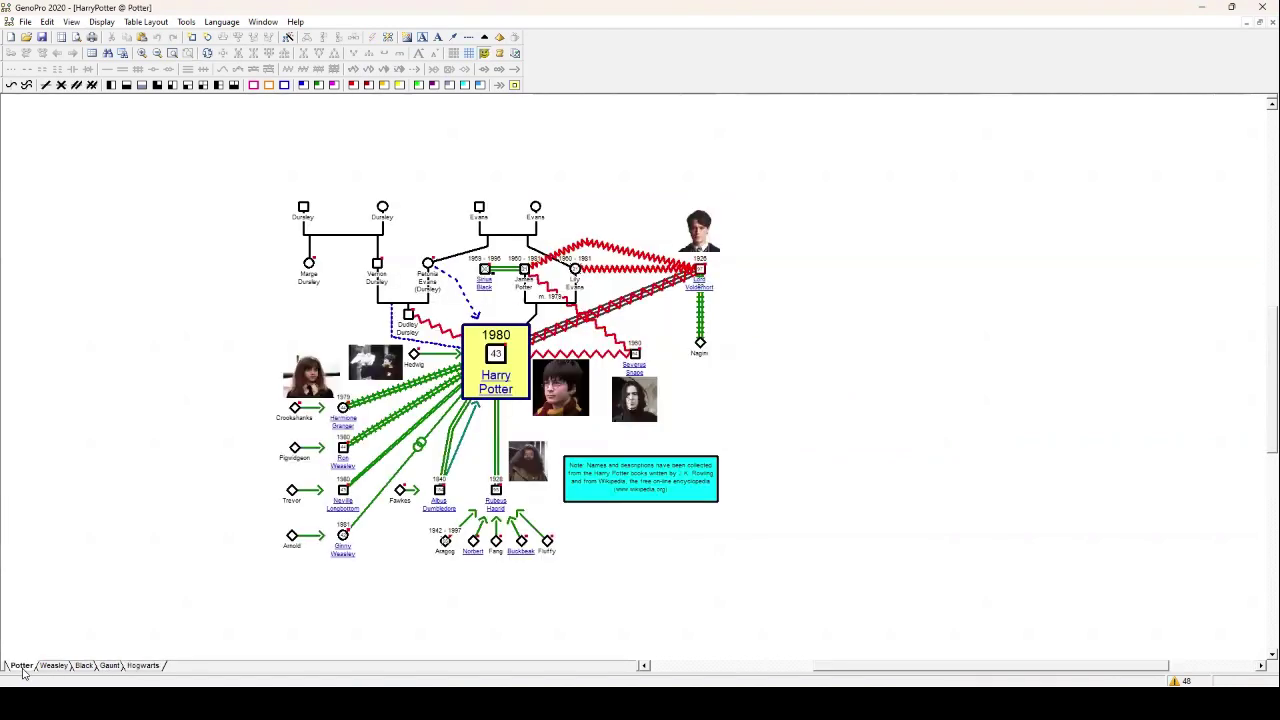
{"action": "left_click", "coordinate": [343, 554]}
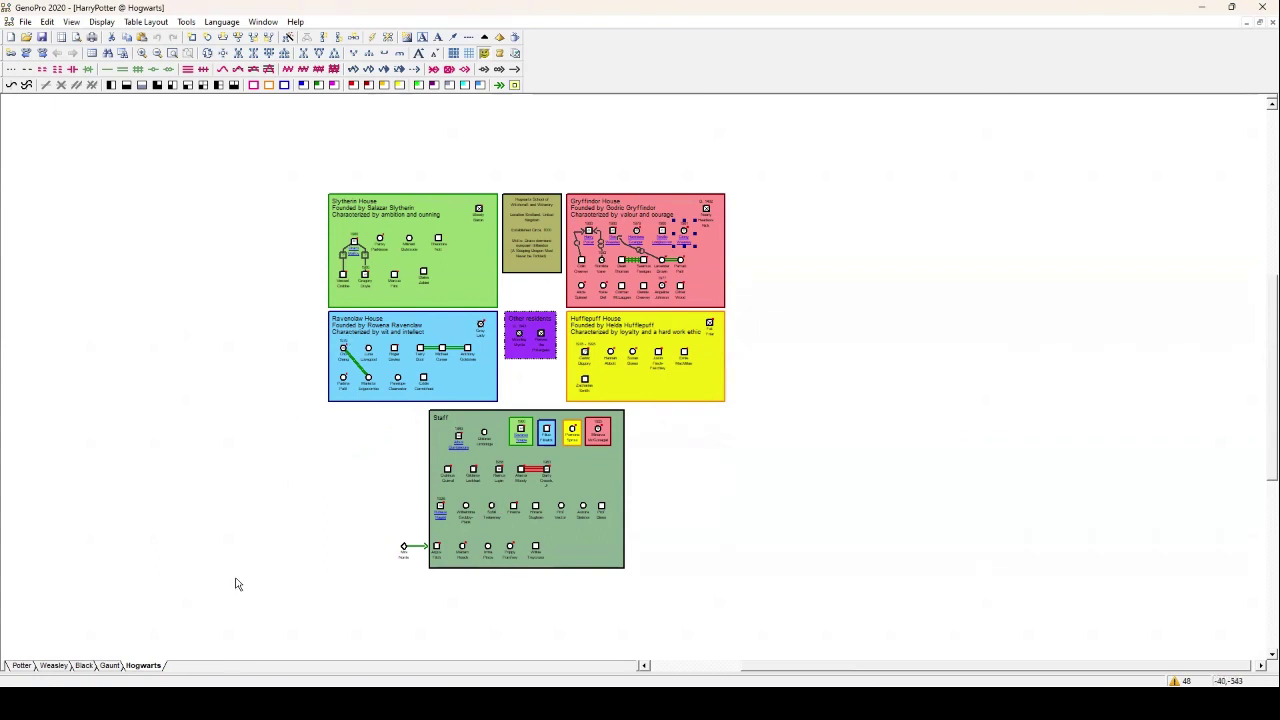
{"action": "left_click", "coordinate": [20, 666]}
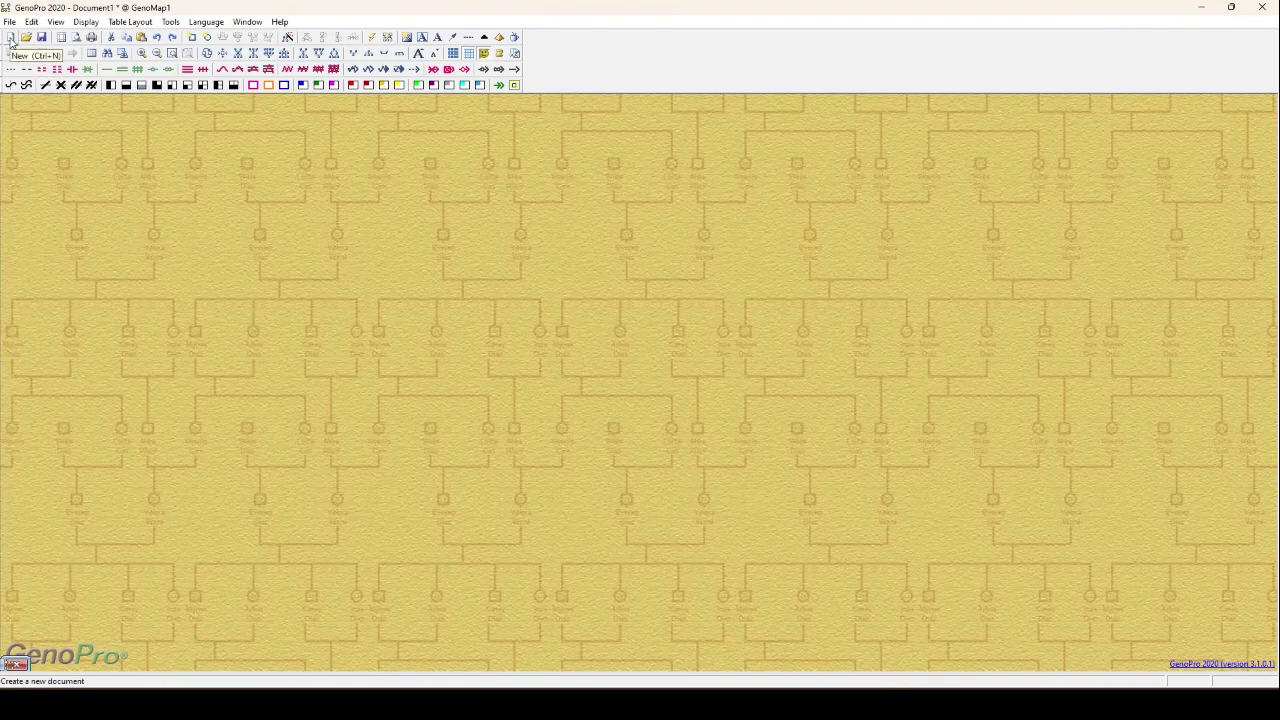
Create the new Document4 genogram and maximize its window
{"action": "left_click", "coordinate": [10, 40]}
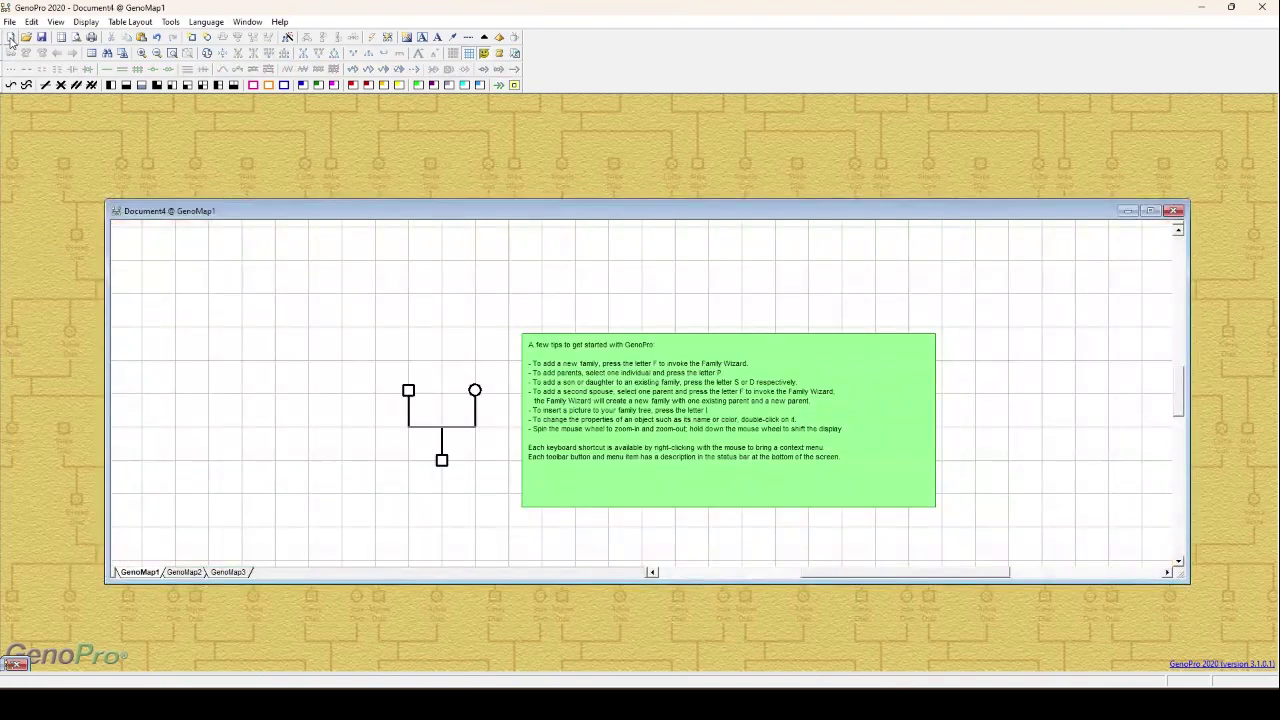
{"action": "left_click", "coordinate": [1155, 211]}
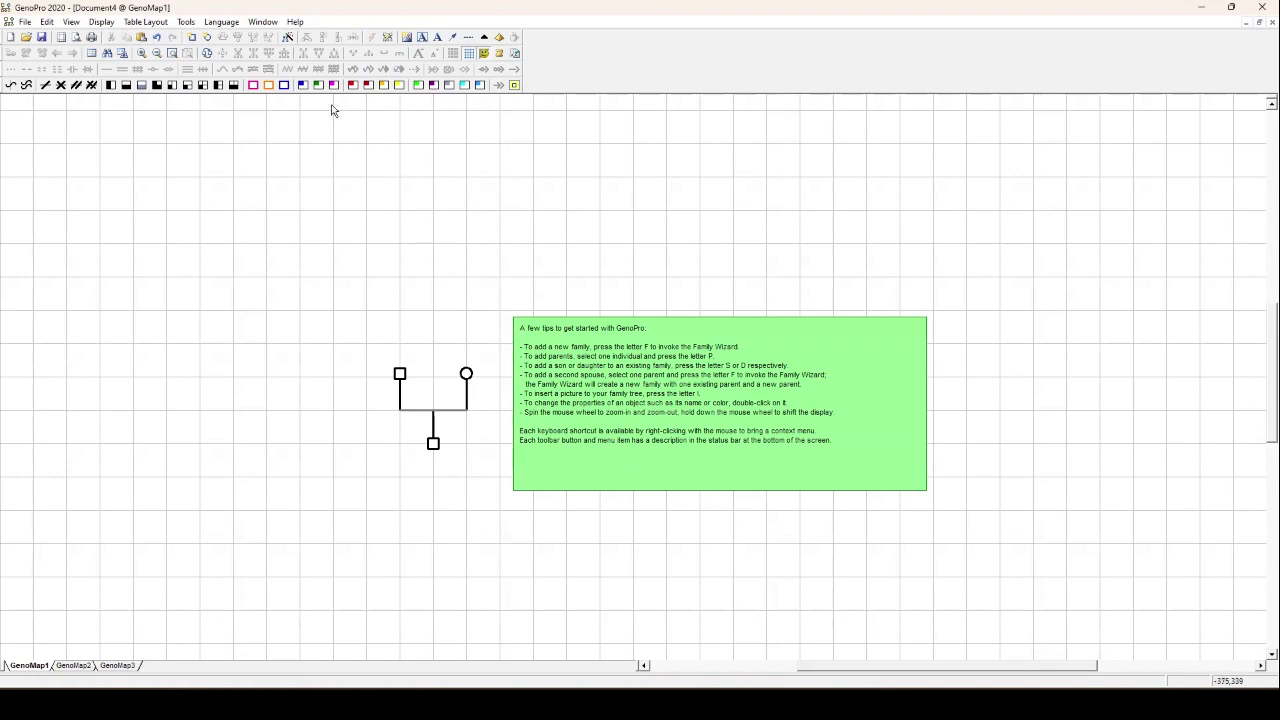
Start a new Dad and Mum family and add a male child named Child
{"action": "left_click", "coordinate": [288, 38]}
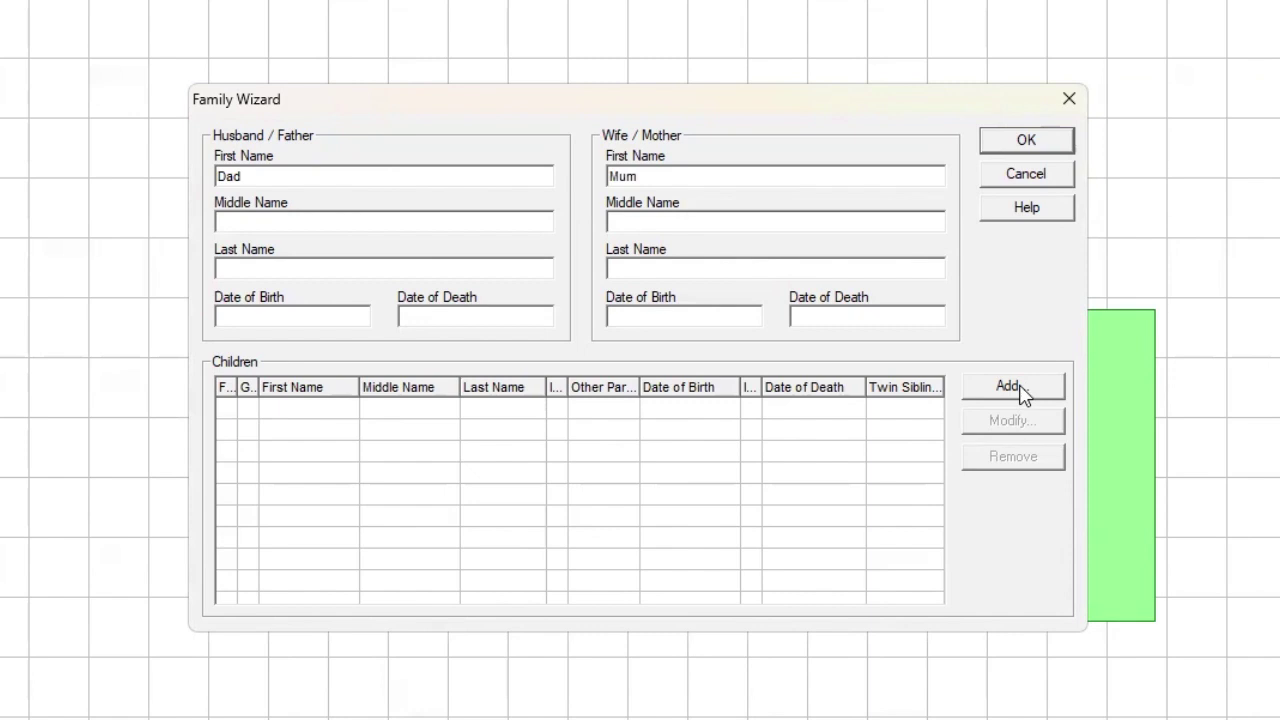
{"action": "left_click", "coordinate": [1020, 390]}
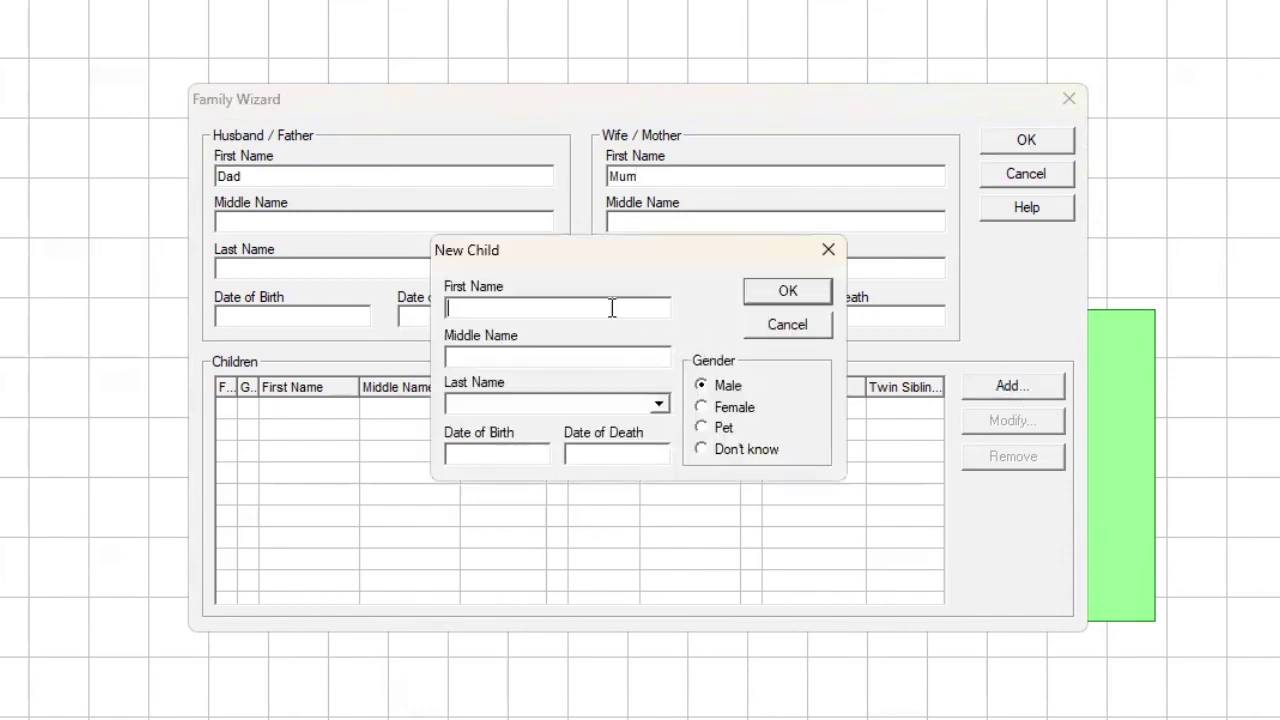
{"action": "type", "text": "Child"}
{"action": "left_click", "coordinate": [786, 290]}
Add a second child named Pet, marked as a pet
{"action": "left_click", "coordinate": [968, 388]}
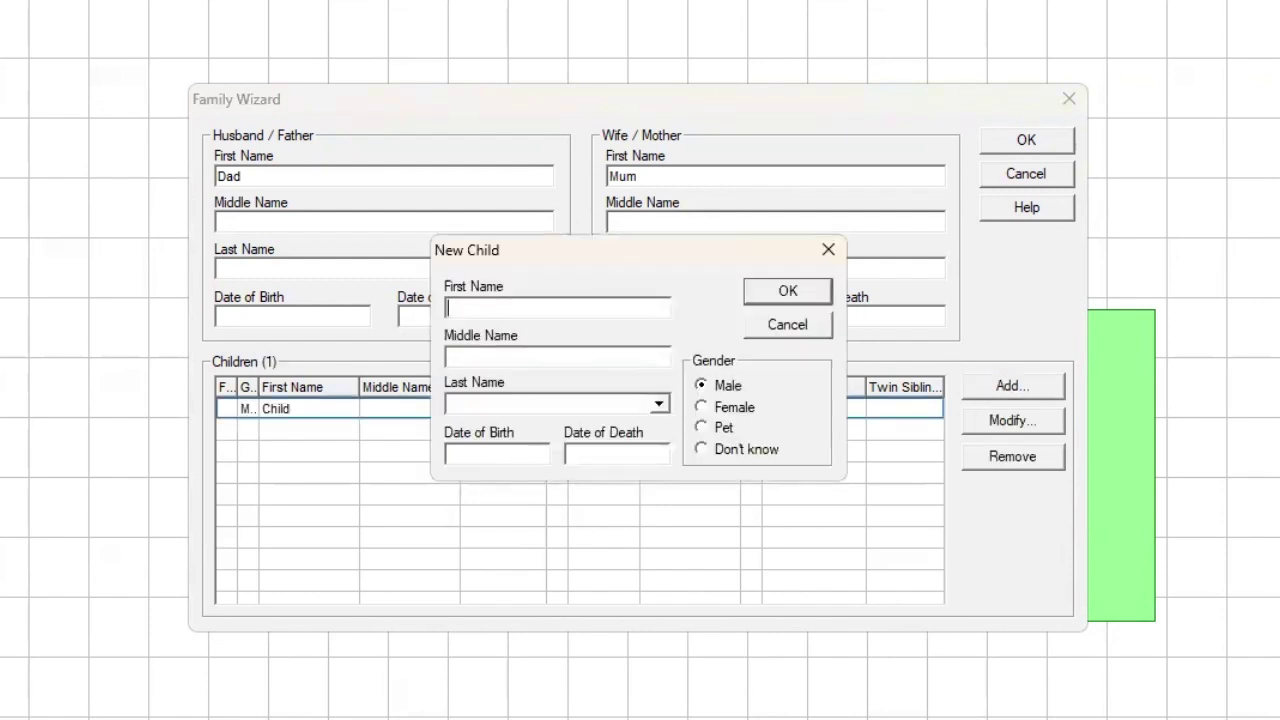
{"action": "type", "text": "Pet"}
{"action": "left_click", "coordinate": [703, 428]}
{"action": "left_click", "coordinate": [1010, 395]}
{"action": "left_click", "coordinate": [800, 290]}
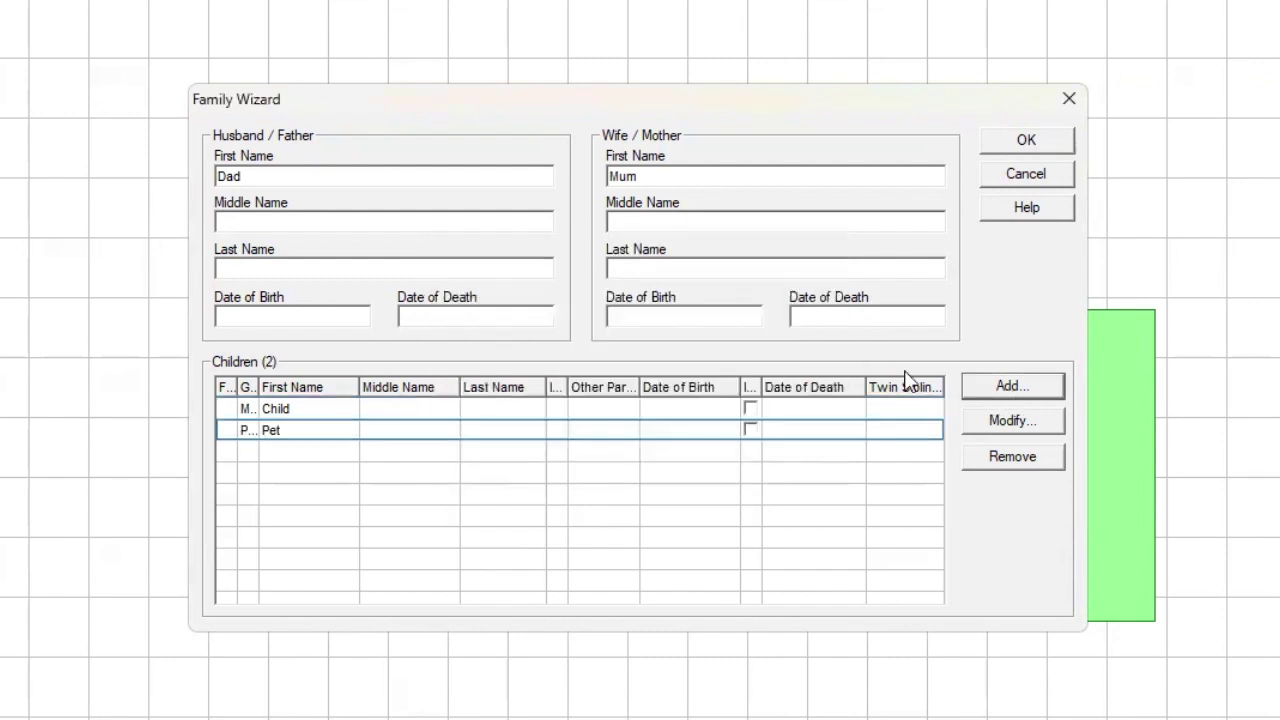
Add a third child named Unborn with gender set to unknown
{"action": "left_click", "coordinate": [1010, 390]}
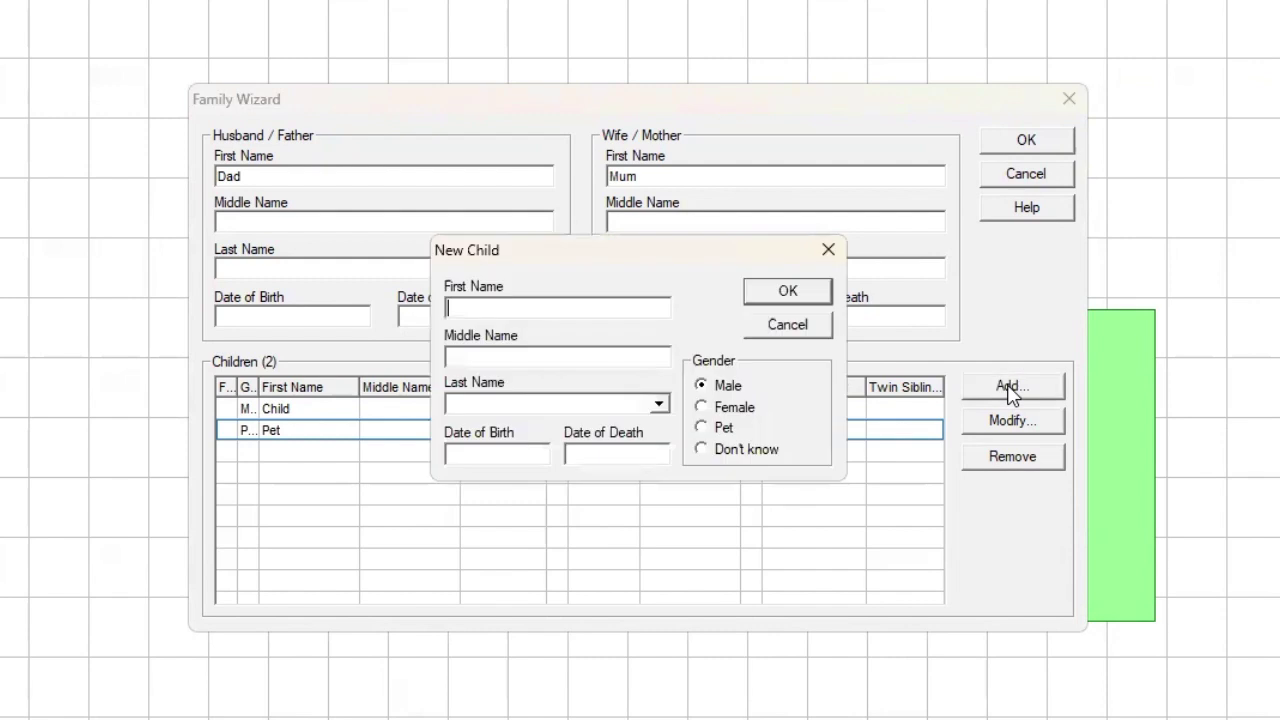
{"action": "left_click", "coordinate": [583, 306]}
{"action": "type", "text": "Unborn"}
{"action": "left_click", "coordinate": [710, 449]}
{"action": "left_click", "coordinate": [793, 296]}
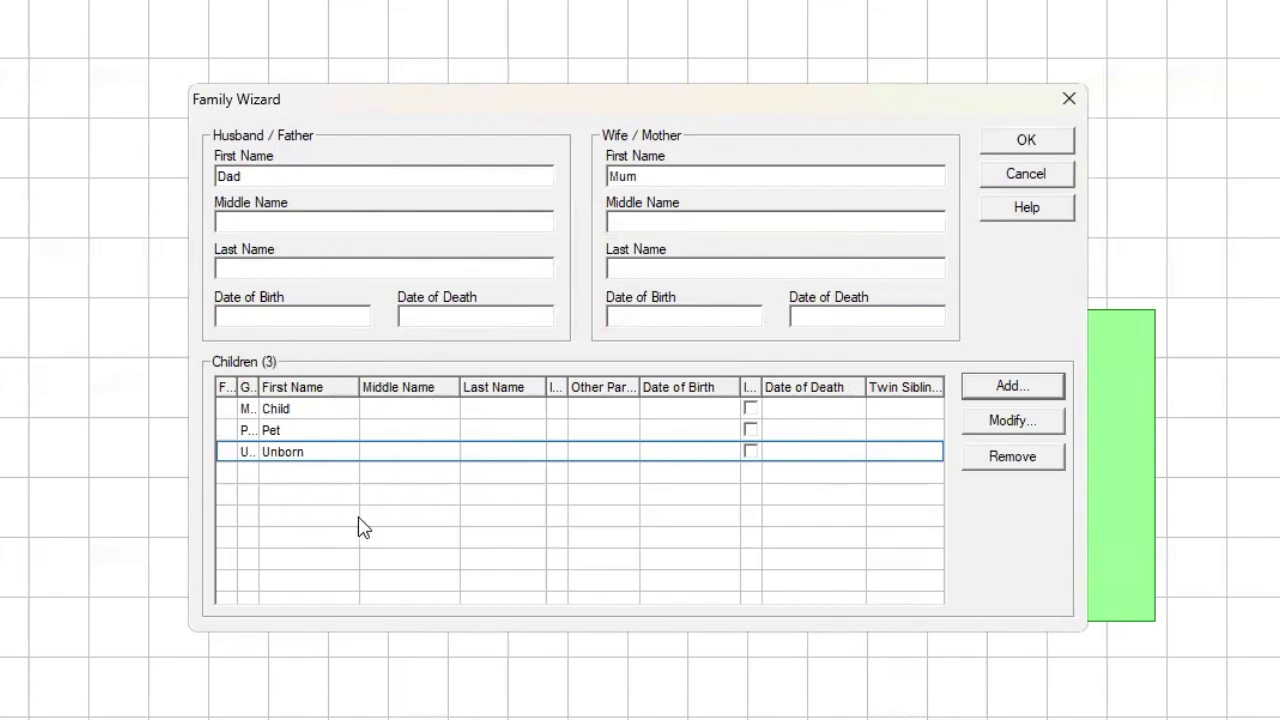
Place the Dad and Mum family on the chart above the tips note
{"action": "left_click", "coordinate": [1030, 145]}
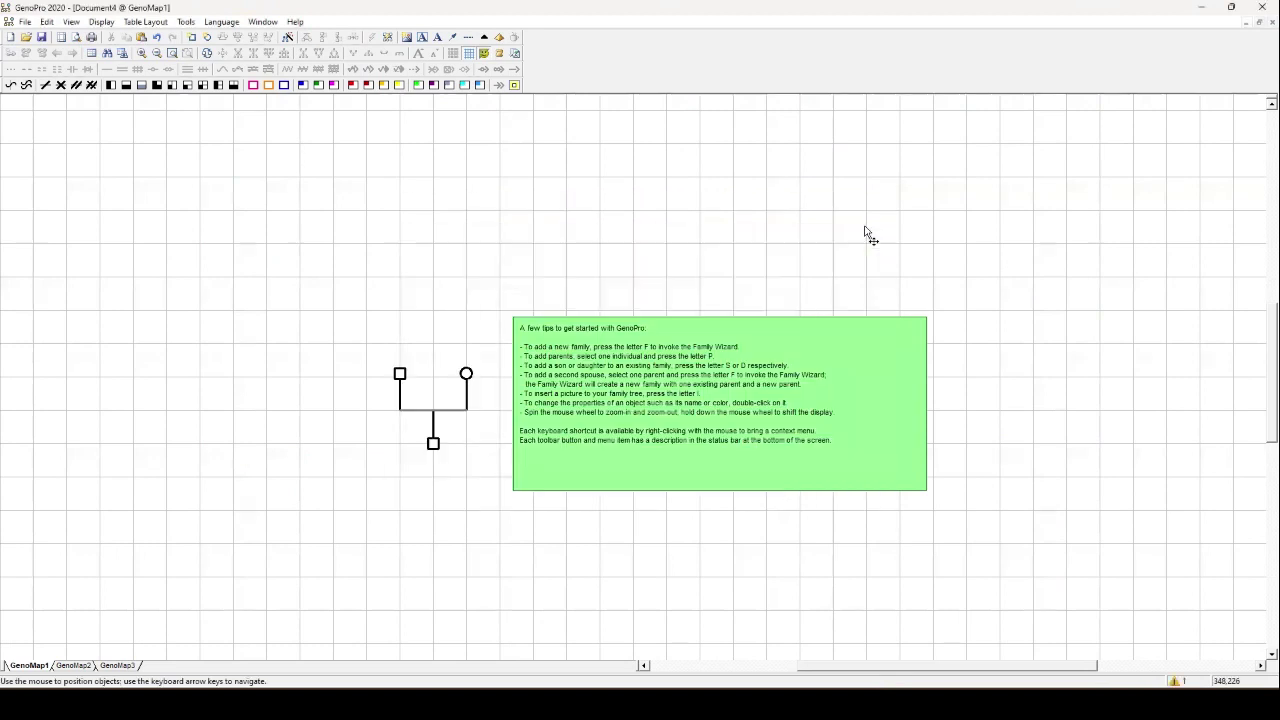
{"action": "left_click_drag", "start_coordinate": [866, 232], "coordinate": [650, 228]}
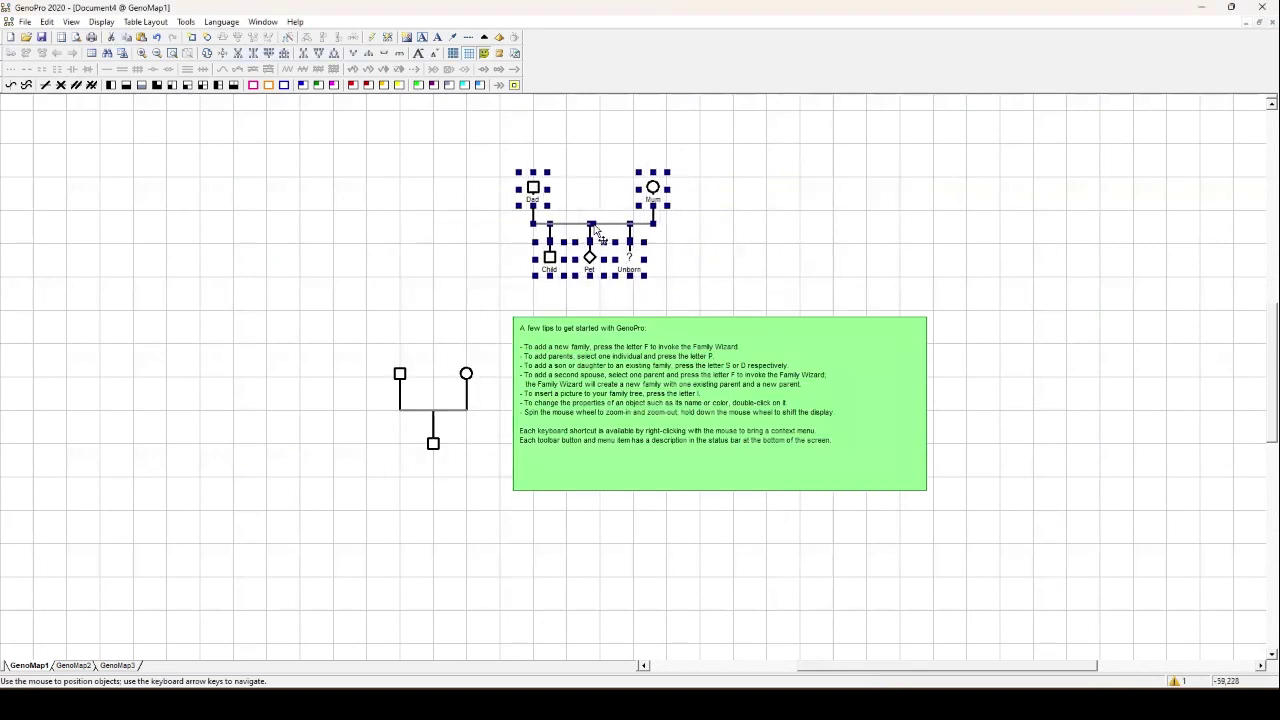
{"action": "left_click_drag", "start_coordinate": [481, 142], "coordinate": [757, 298]}
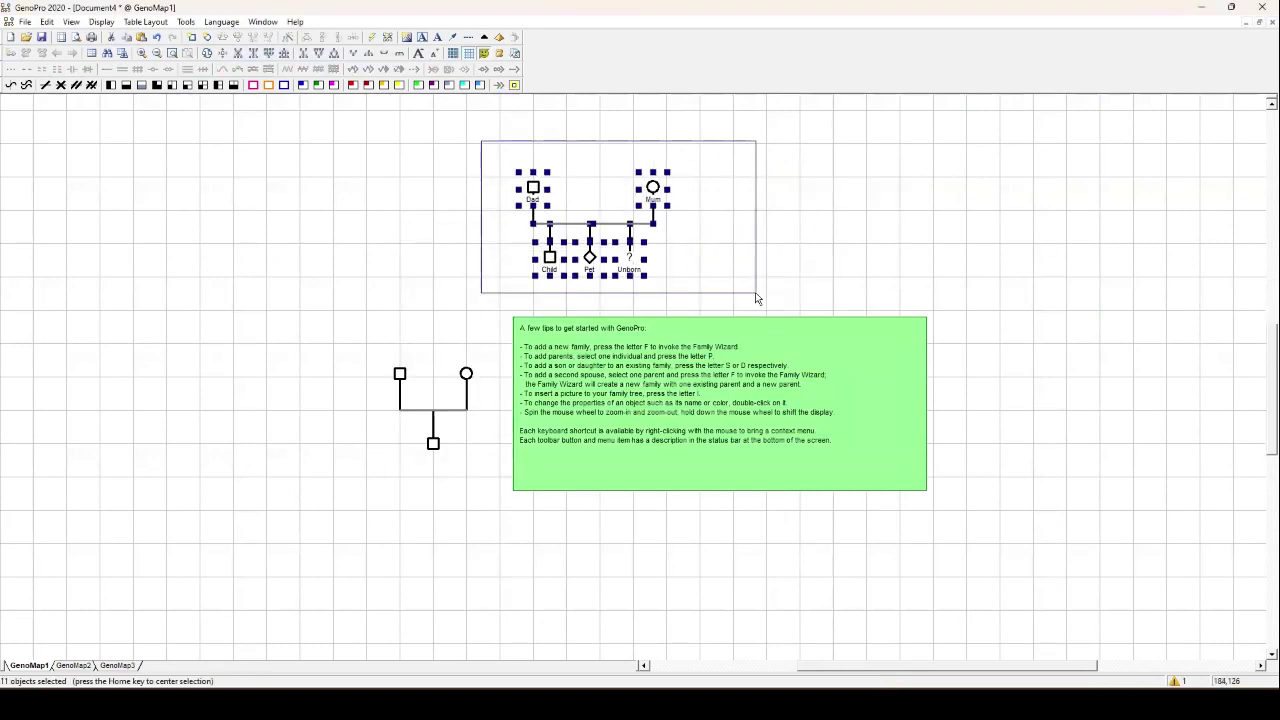
{"action": "left_click", "coordinate": [988, 291]}
Delete the getting-started tips note and the starter family
{"action": "left_click_drag", "start_coordinate": [999, 290], "coordinate": [456, 522]}
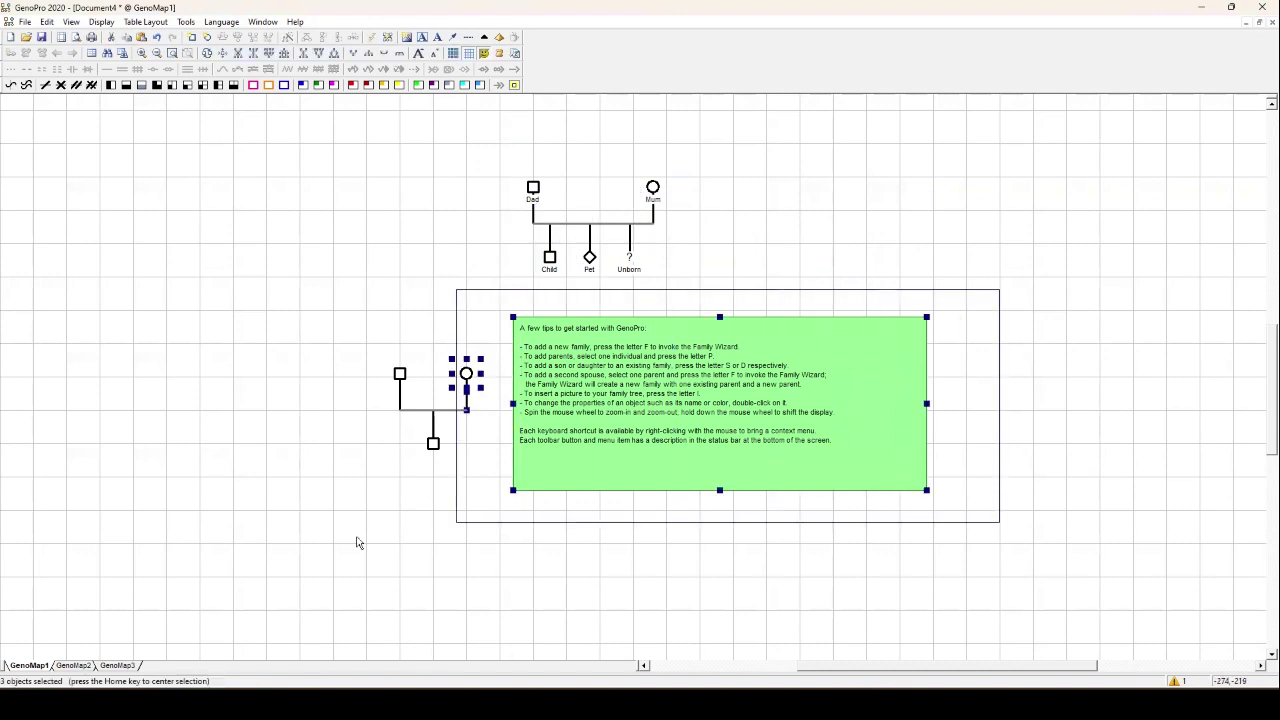
{"action": "left_click_drag", "start_coordinate": [356, 542], "coordinate": [290, 553]}
{"action": "key", "text": "Delete"}
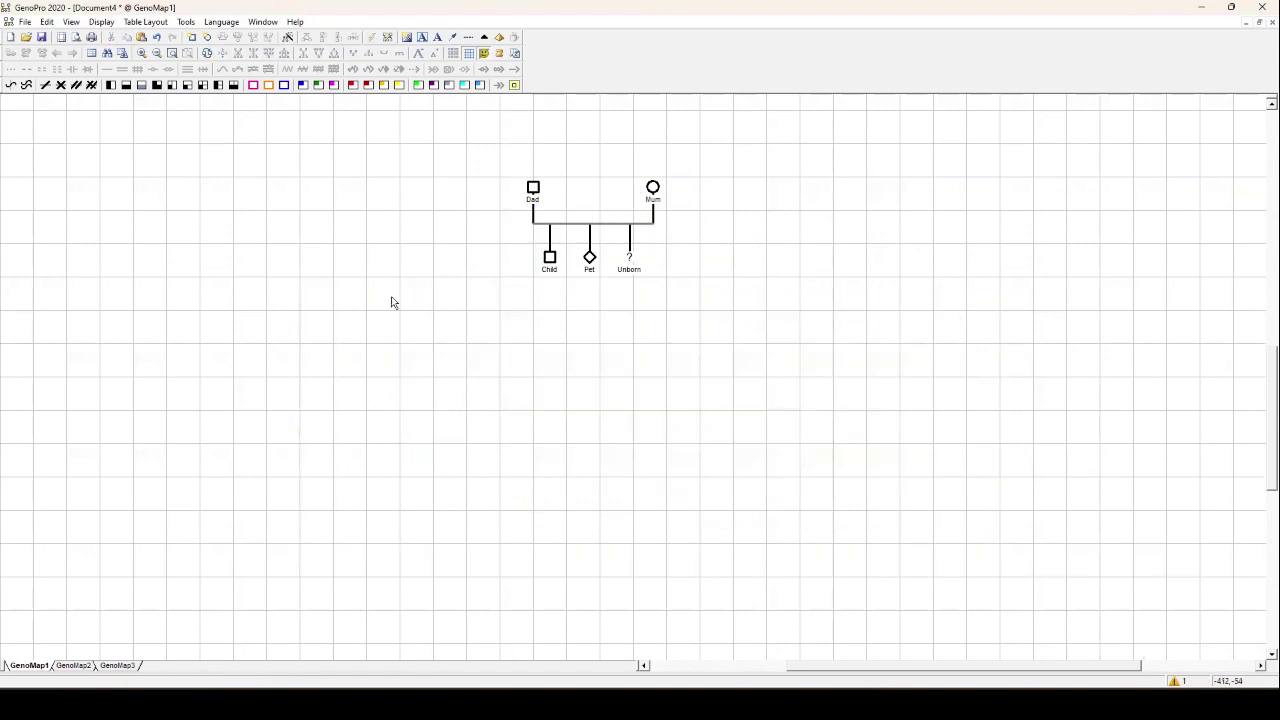
Centre the Dad and Mum family in the view
{"action": "left_click_drag", "start_coordinate": [474, 164], "coordinate": [720, 296]}
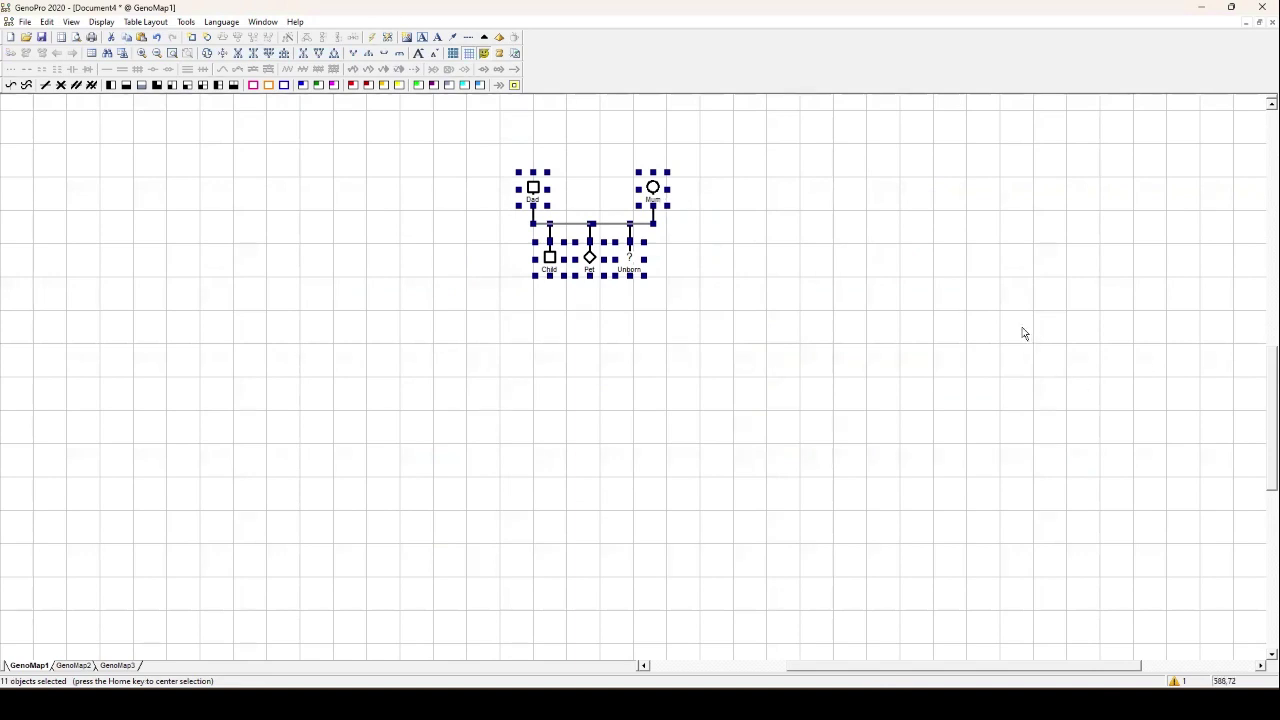
{"action": "key", "text": "Home"}
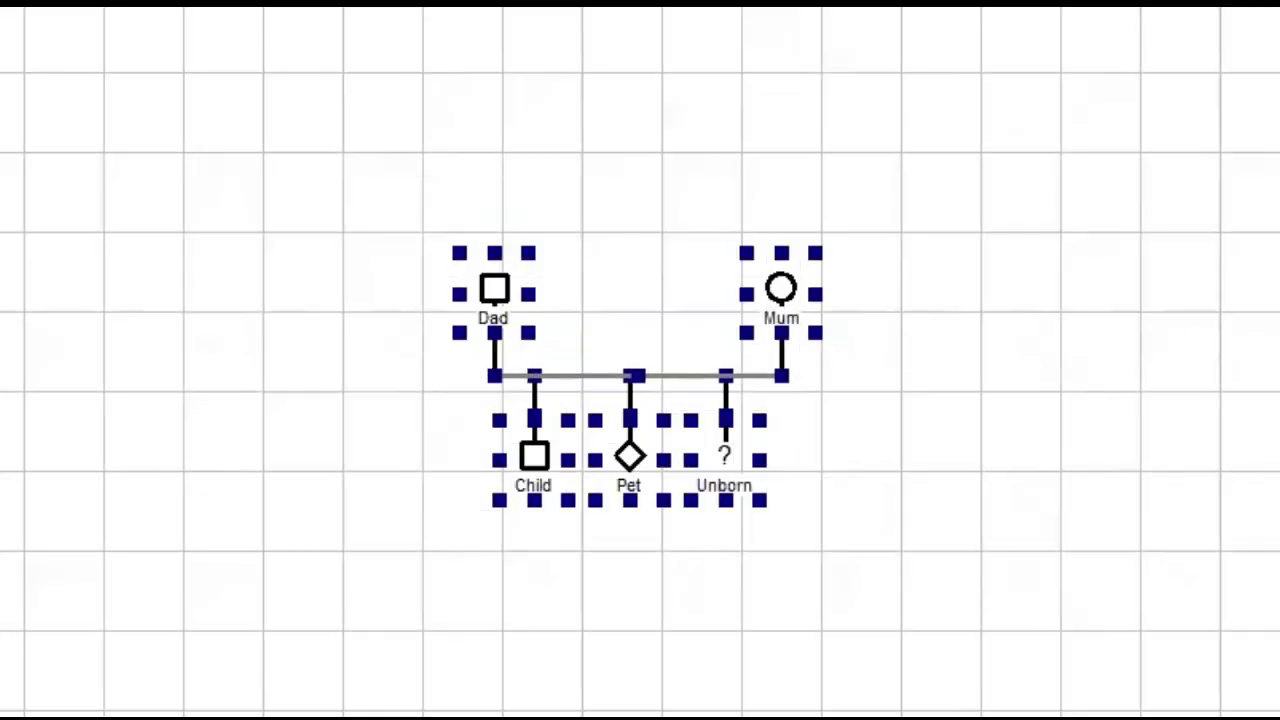
{"action": "key", "text": "Escape"}
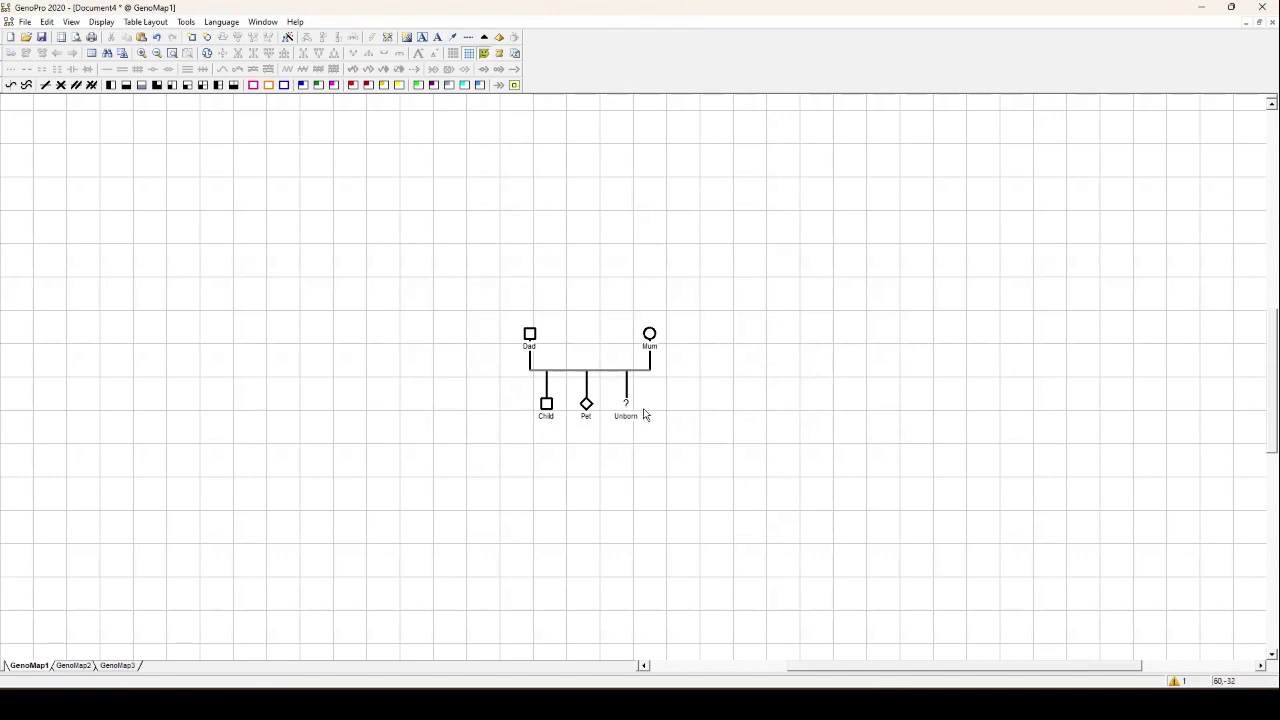
Move the whole Dad and Mum family group up and to the left
{"action": "left_click", "coordinate": [548, 417]}
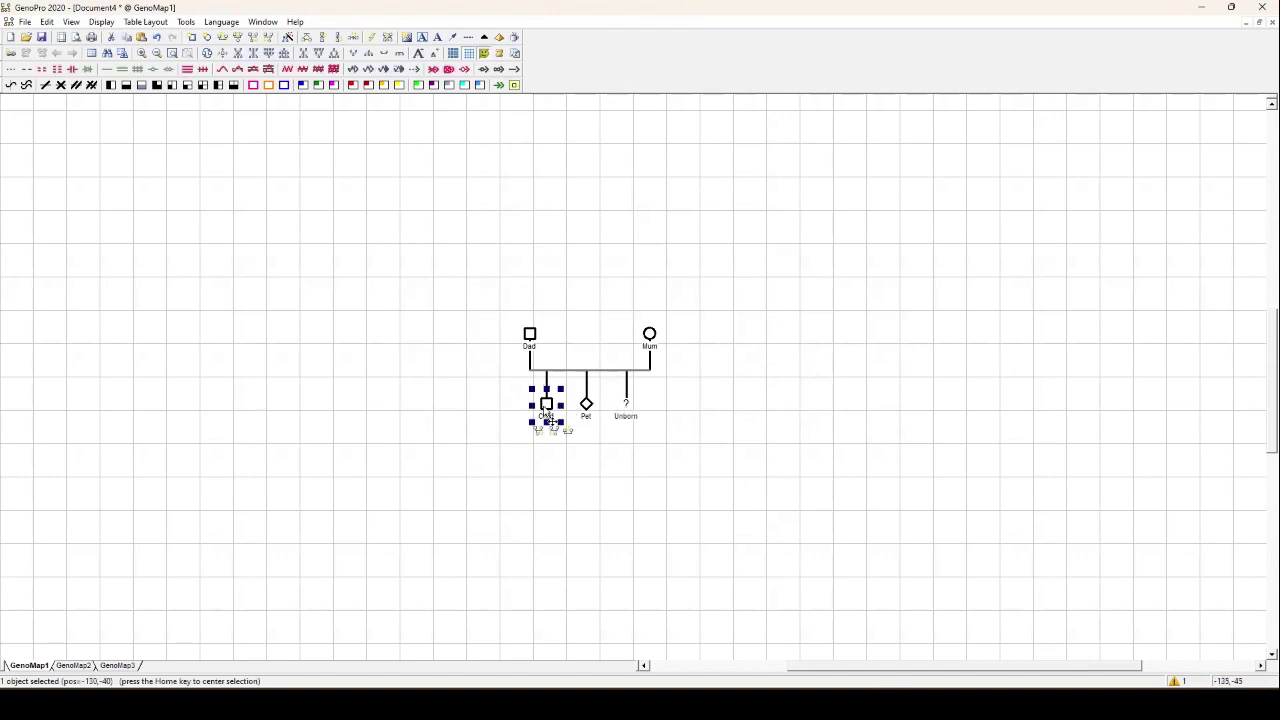
{"action": "mouse_move", "coordinate": [548, 417]}
{"action": "left_mouse_down"}
{"action": "mouse_move", "coordinate": [414, 436]}
{"action": "mouse_move", "coordinate": [368, 334]}
{"action": "mouse_move", "coordinate": [504, 227]}
{"action": "mouse_move", "coordinate": [749, 297]}
{"action": "mouse_move", "coordinate": [671, 537]}
{"action": "mouse_move", "coordinate": [457, 380]}
{"action": "mouse_move", "coordinate": [716, 266]}
{"action": "mouse_move", "coordinate": [754, 494]}
{"action": "mouse_move", "coordinate": [516, 463]}
{"action": "mouse_move", "coordinate": [566, 266]}
{"action": "mouse_move", "coordinate": [735, 410]}
{"action": "mouse_move", "coordinate": [606, 491]}
{"action": "mouse_move", "coordinate": [540, 460]}
{"action": "mouse_move", "coordinate": [548, 415]}
{"action": "left_mouse_up"}
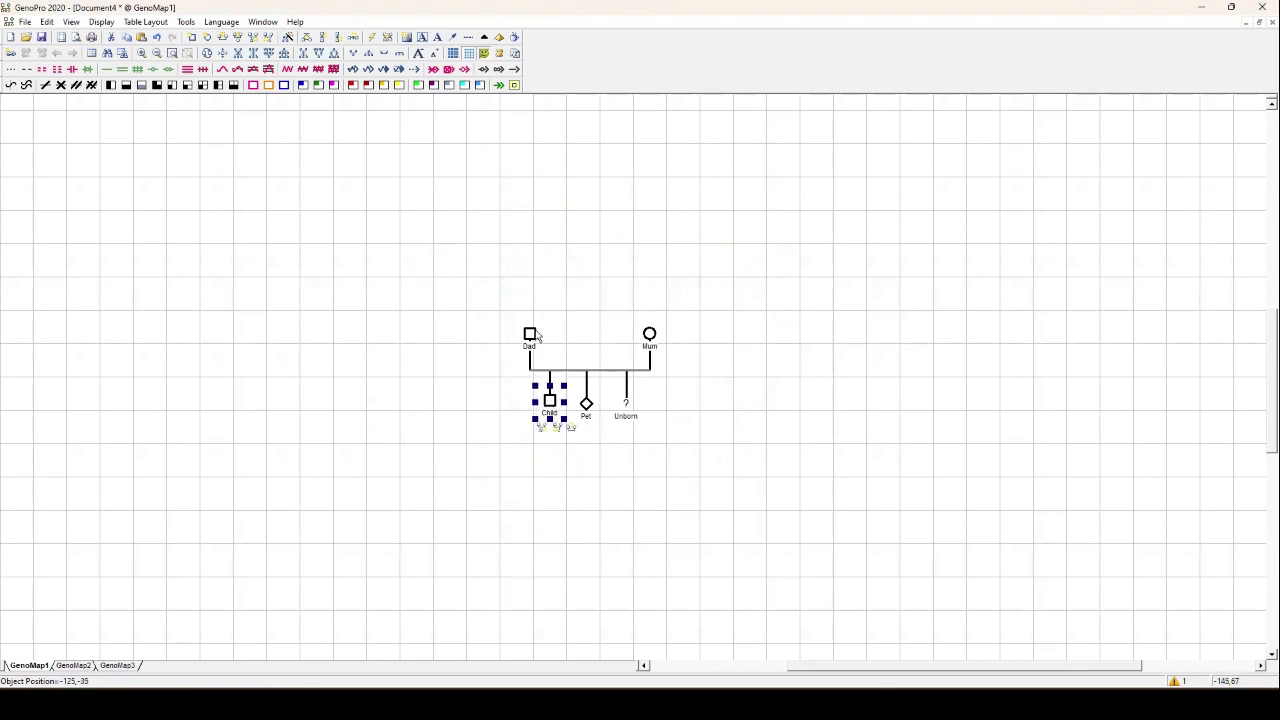
{"action": "mouse_move", "coordinate": [533, 336]}
{"action": "left_mouse_down"}
{"action": "mouse_move", "coordinate": [474, 323]}
{"action": "mouse_move", "coordinate": [529, 563]}
{"action": "mouse_move", "coordinate": [757, 311]}
{"action": "mouse_move", "coordinate": [510, 248]}
{"action": "mouse_move", "coordinate": [477, 302]}
{"action": "mouse_move", "coordinate": [533, 341]}
{"action": "left_mouse_up"}
{"action": "left_click", "coordinate": [548, 402]}
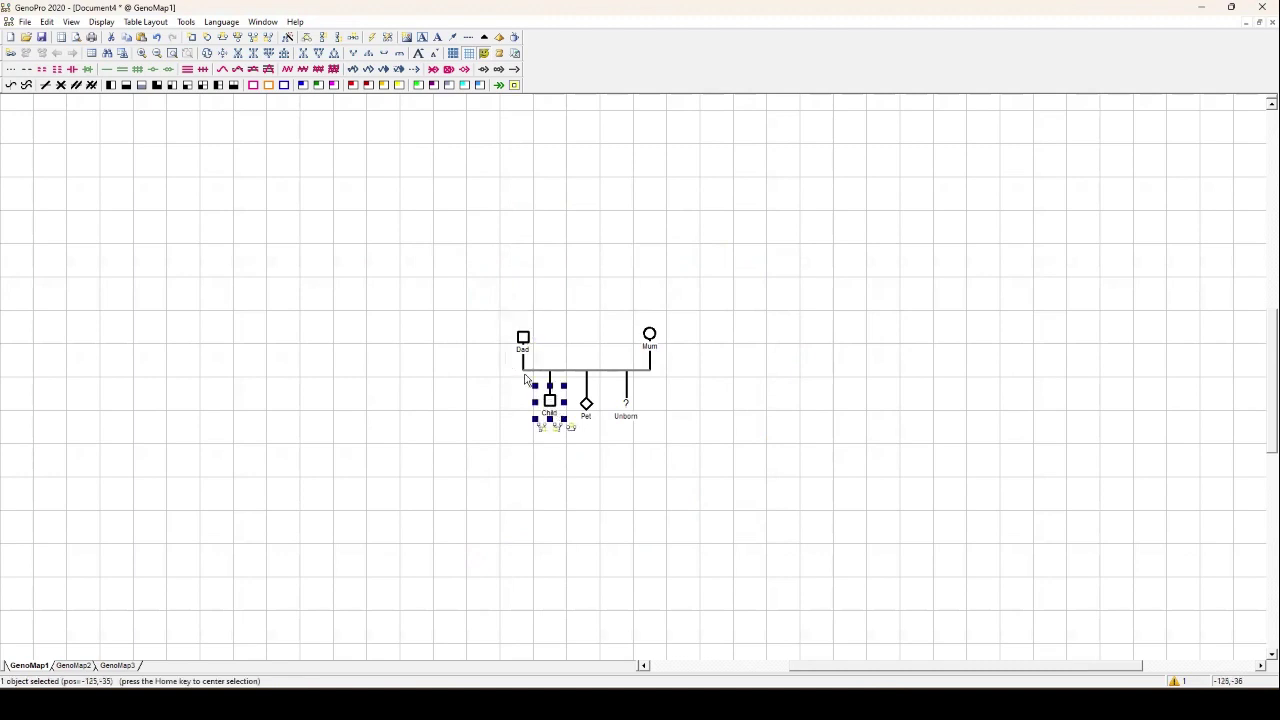
{"action": "left_click_drag", "start_coordinate": [479, 285], "coordinate": [712, 446]}
{"action": "left_click_drag", "start_coordinate": [650, 372], "coordinate": [648, 343]}
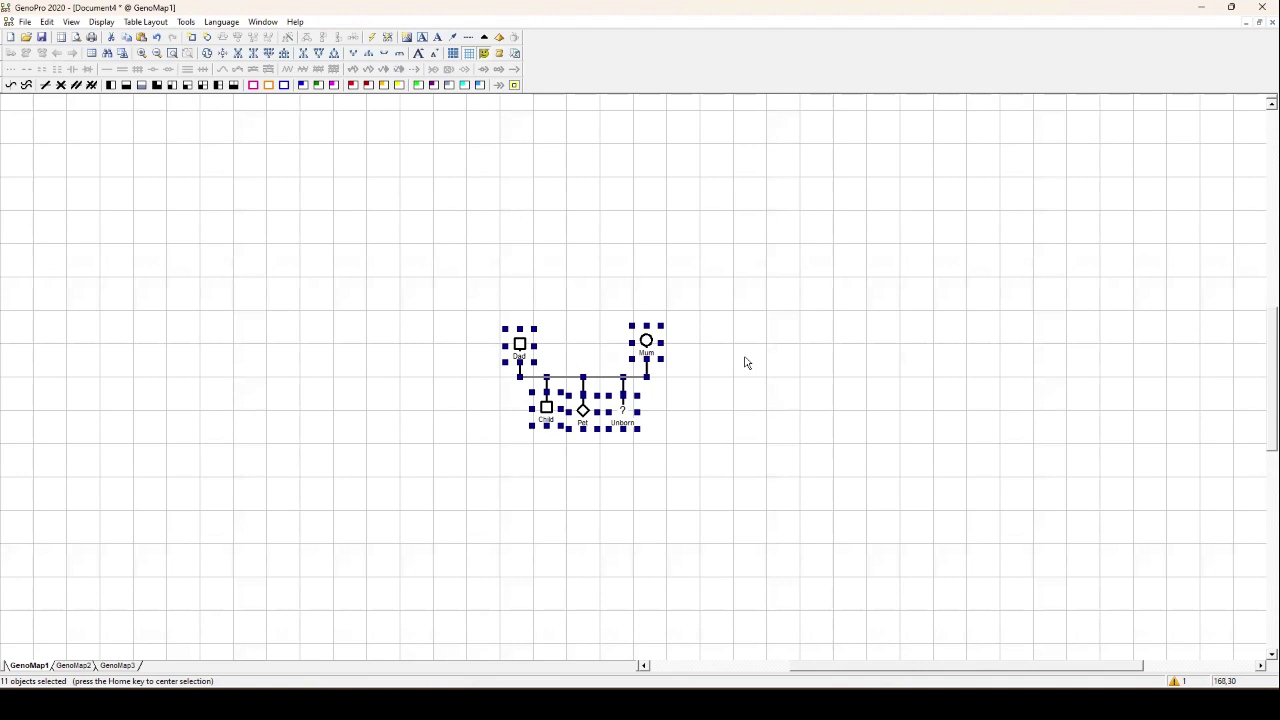
{"action": "left_click", "coordinate": [726, 248]}
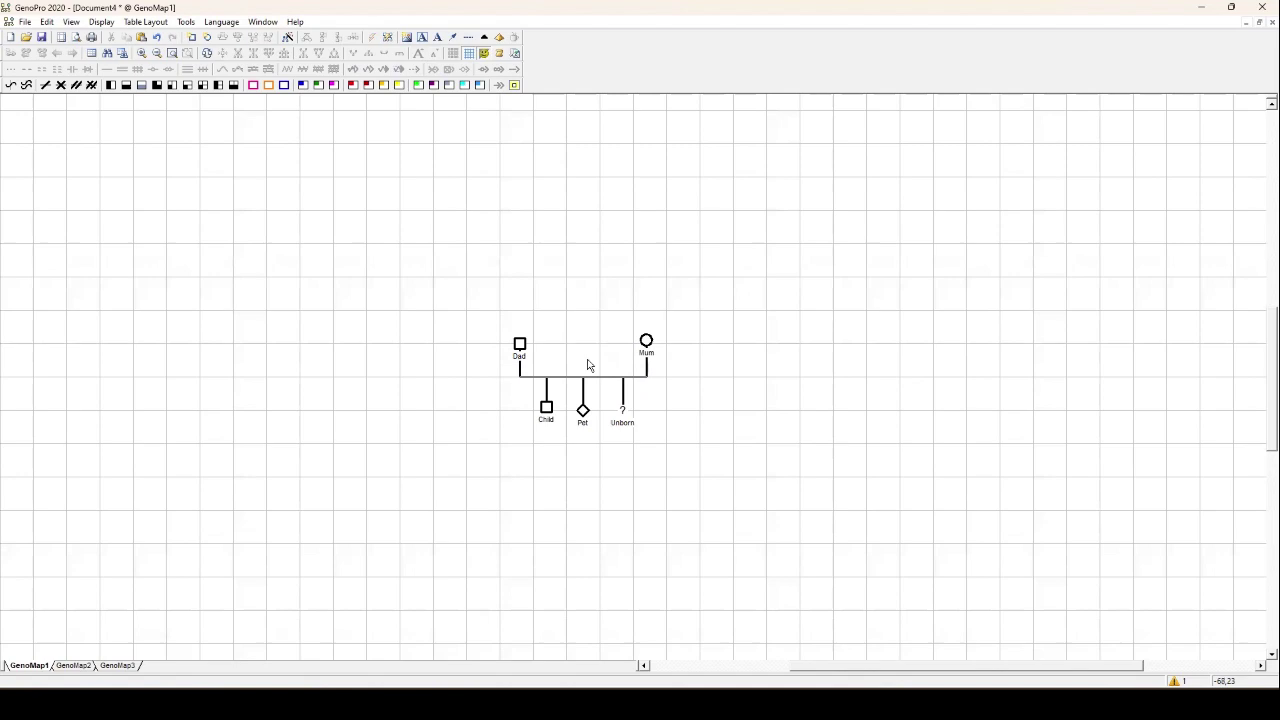
Spread Dad and Mum apart and lower Child, Pet and Unborn onto one row
{"action": "left_click_drag", "start_coordinate": [518, 348], "coordinate": [479, 319]}
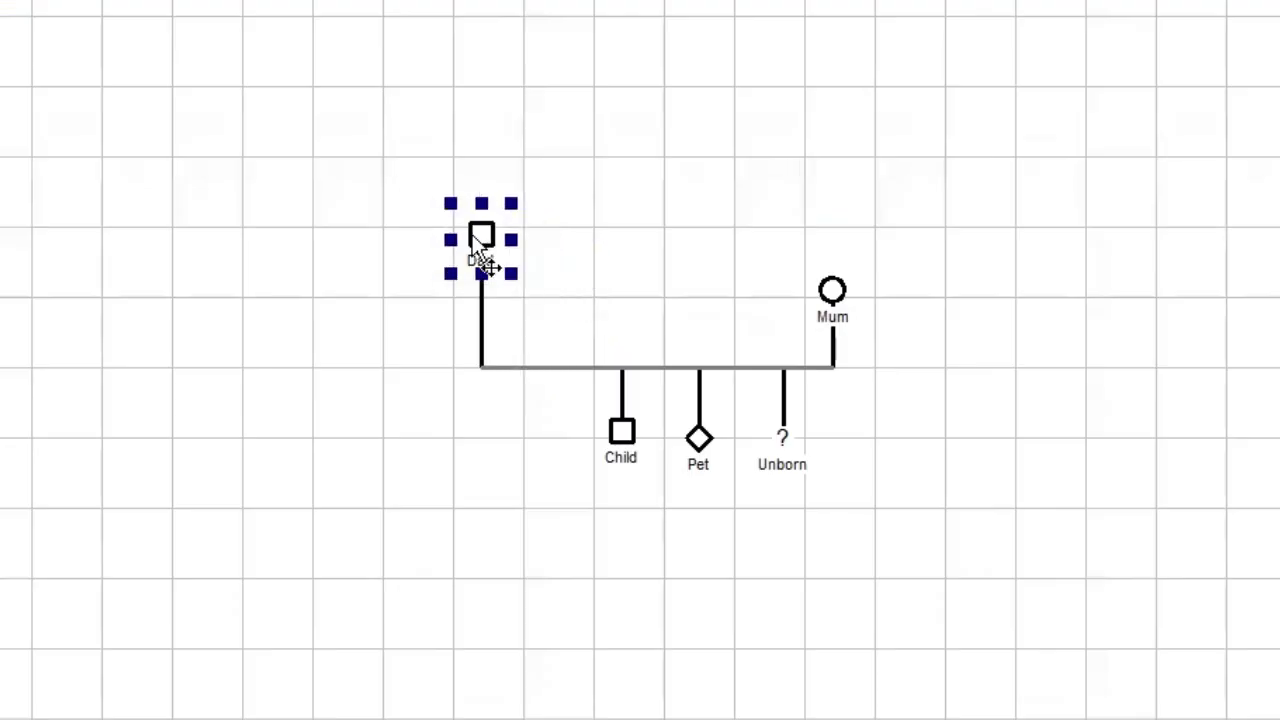
{"action": "left_click_drag", "start_coordinate": [834, 281], "coordinate": [855, 226]}
{"action": "left_click_drag", "start_coordinate": [638, 470], "coordinate": [551, 542]}
{"action": "left_click_drag", "start_coordinate": [695, 455], "coordinate": [629, 515]}
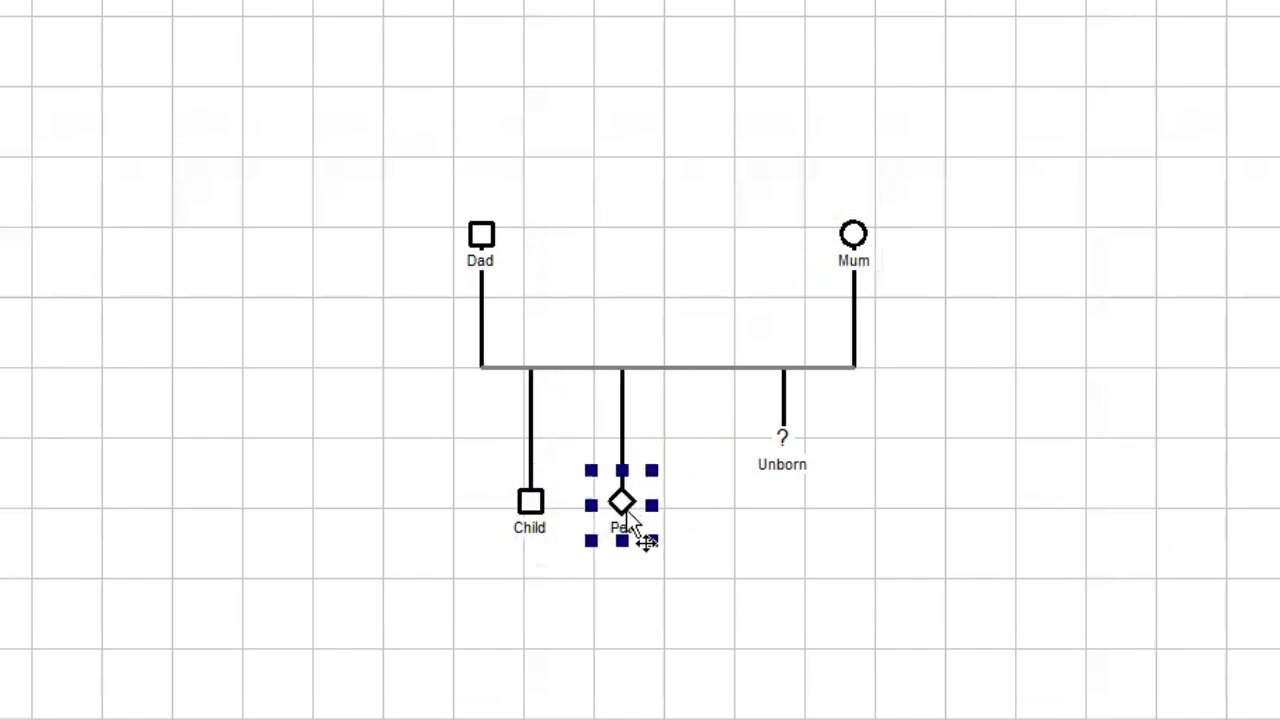
{"action": "left_click_drag", "start_coordinate": [766, 452], "coordinate": [718, 512]}
{"action": "left_click", "coordinate": [857, 384]}
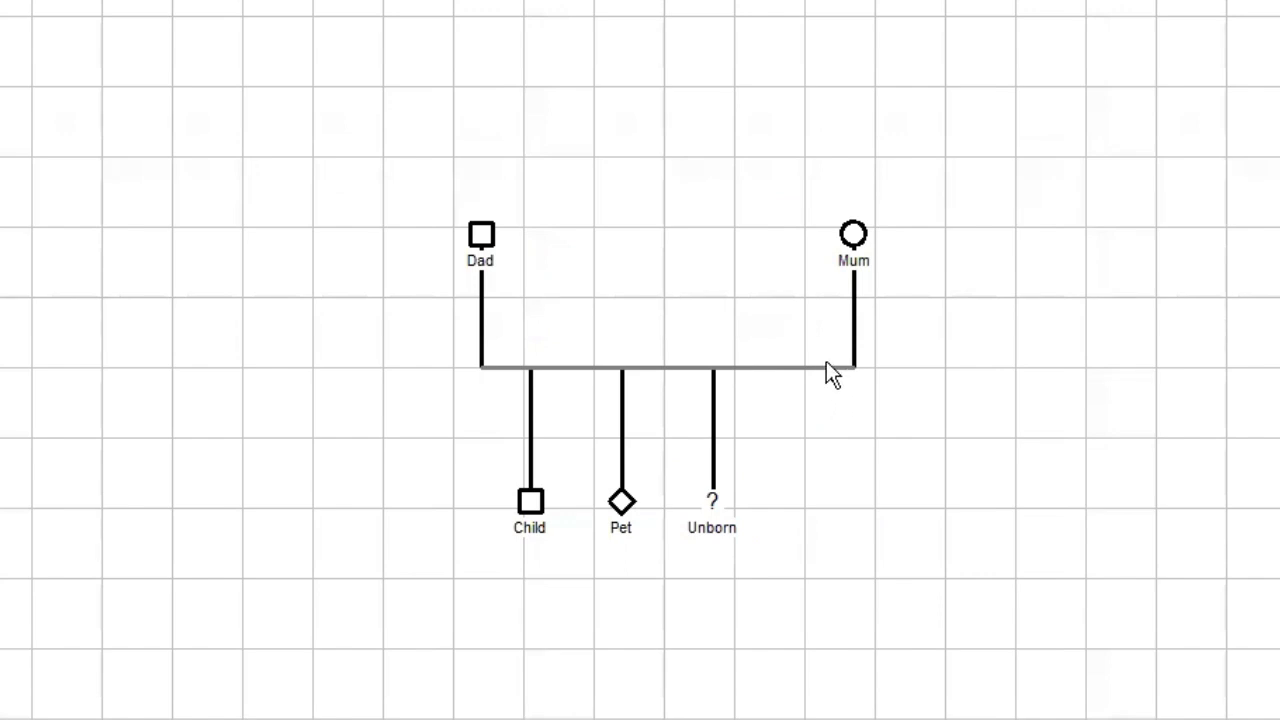
{"action": "left_click", "coordinate": [825, 366]}
{"action": "left_click", "coordinate": [858, 428]}
{"action": "left_click", "coordinate": [852, 240]}
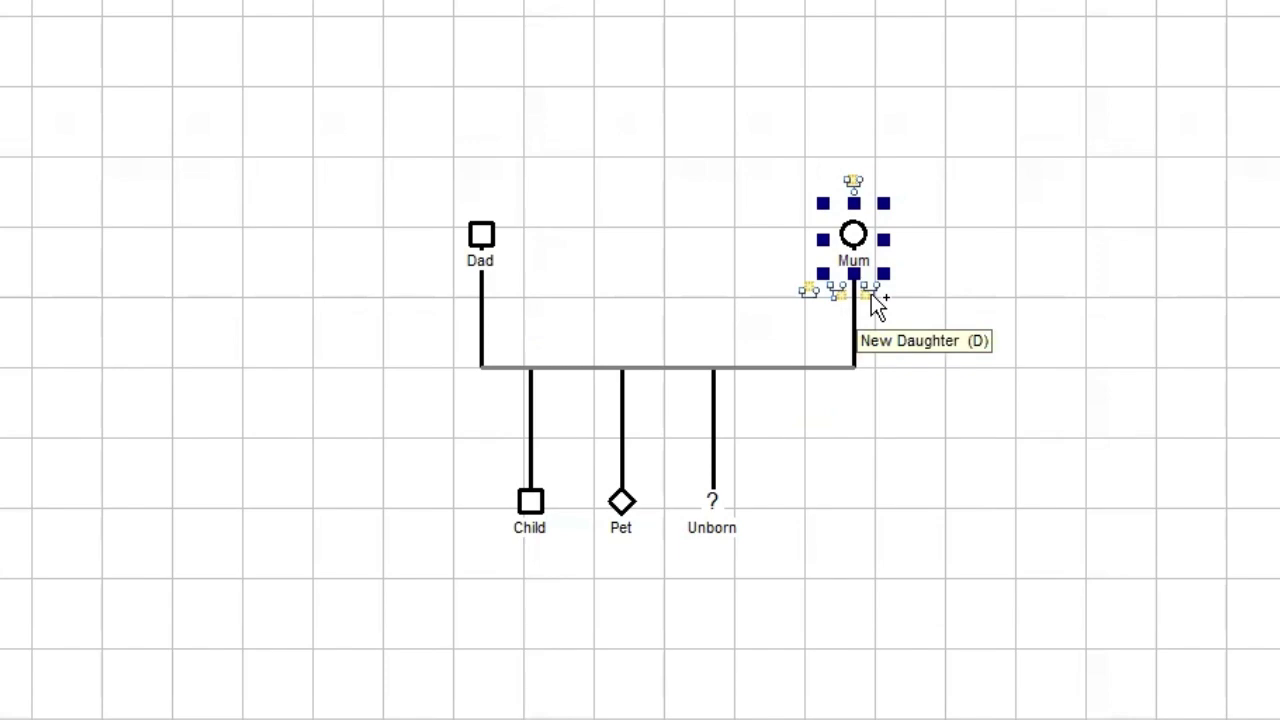
{"action": "right_click", "coordinate": [853, 236]}
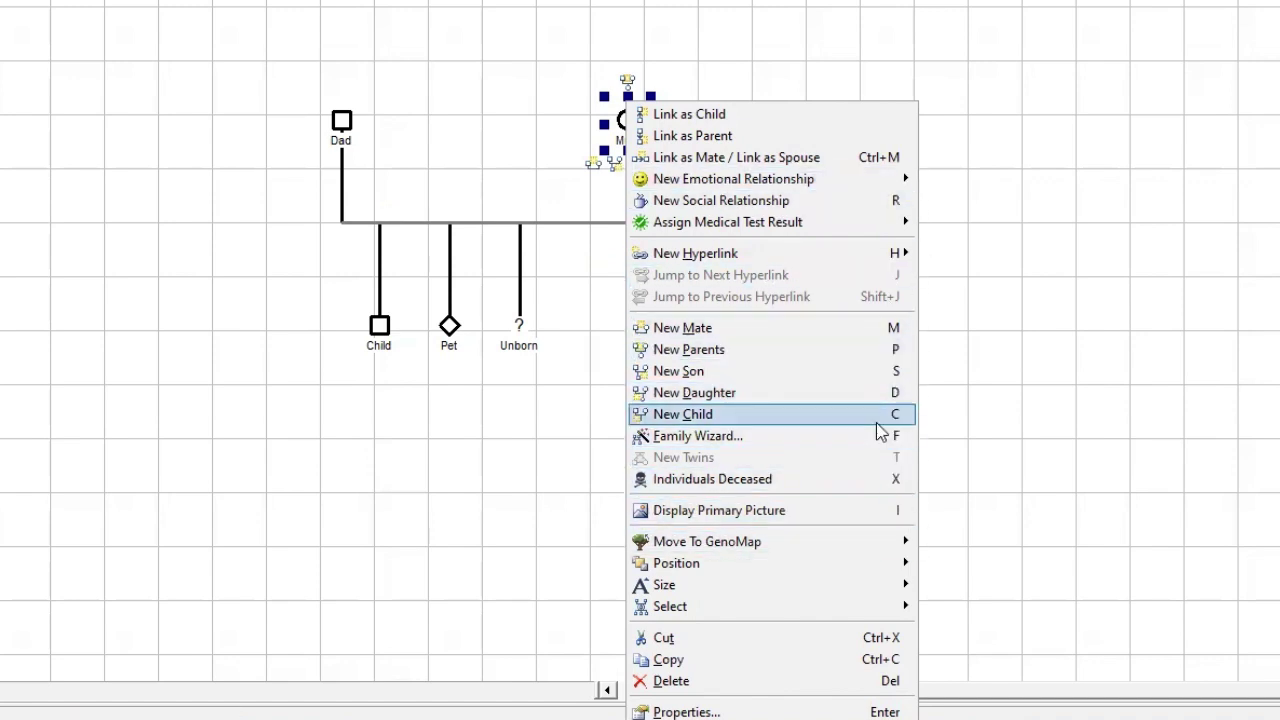
{"action": "left_click", "coordinate": [496, 38]}
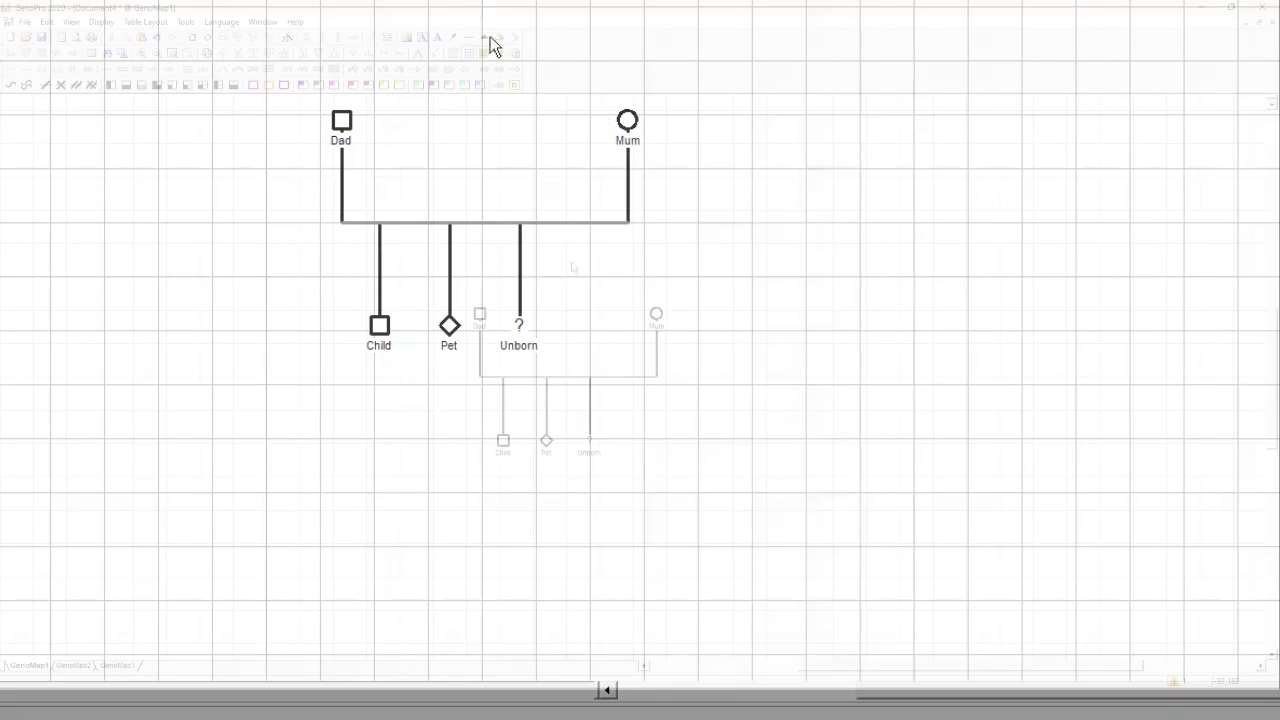
{"action": "left_click", "coordinate": [640, 378]}
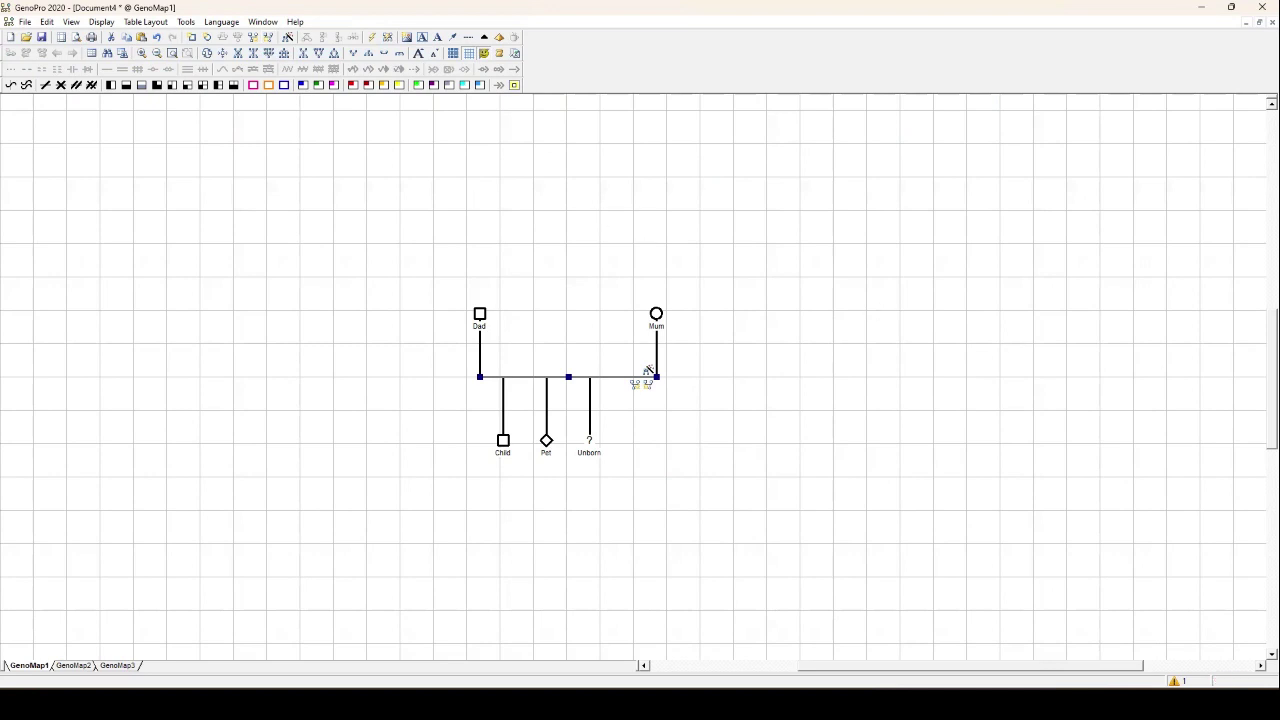
Add an unnamed son to Dad and Mum, placed just right of Unborn
{"action": "left_click", "coordinate": [635, 385]}
{"action": "left_click_drag", "start_coordinate": [632, 435], "coordinate": [638, 434]}
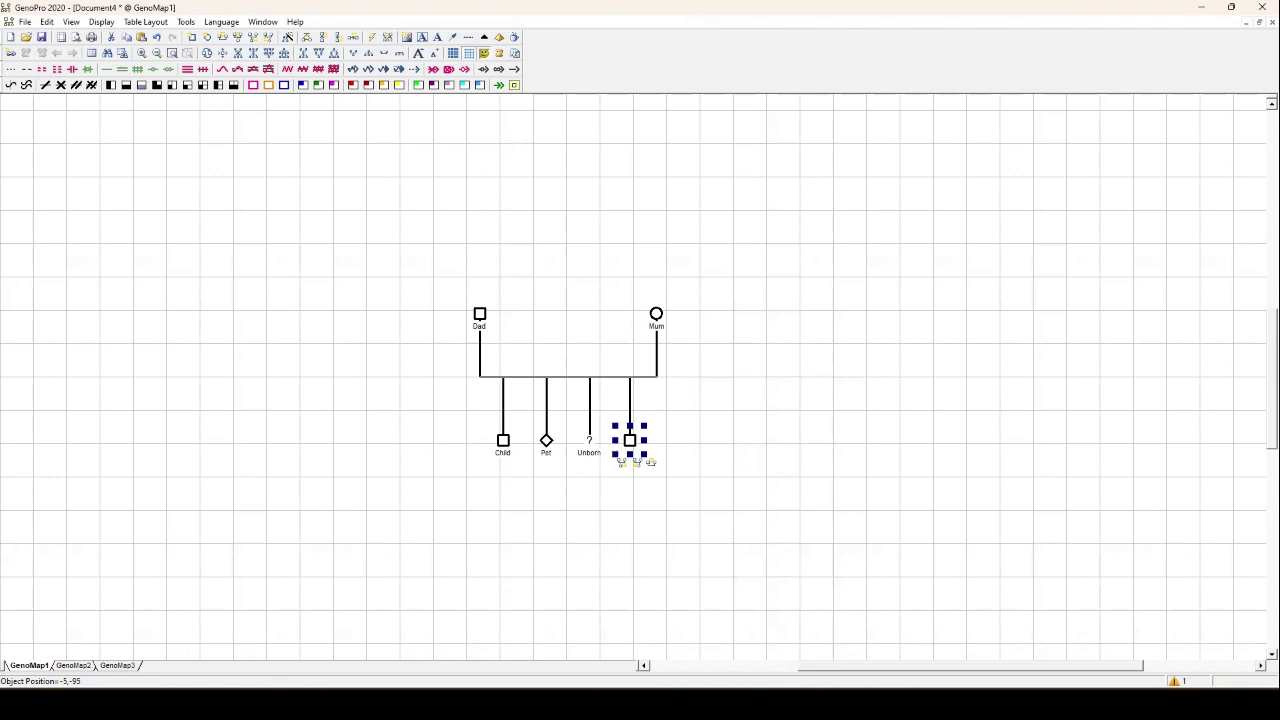
Add a new male mate for Mum and position him to her right
{"action": "right_click", "coordinate": [658, 320]}
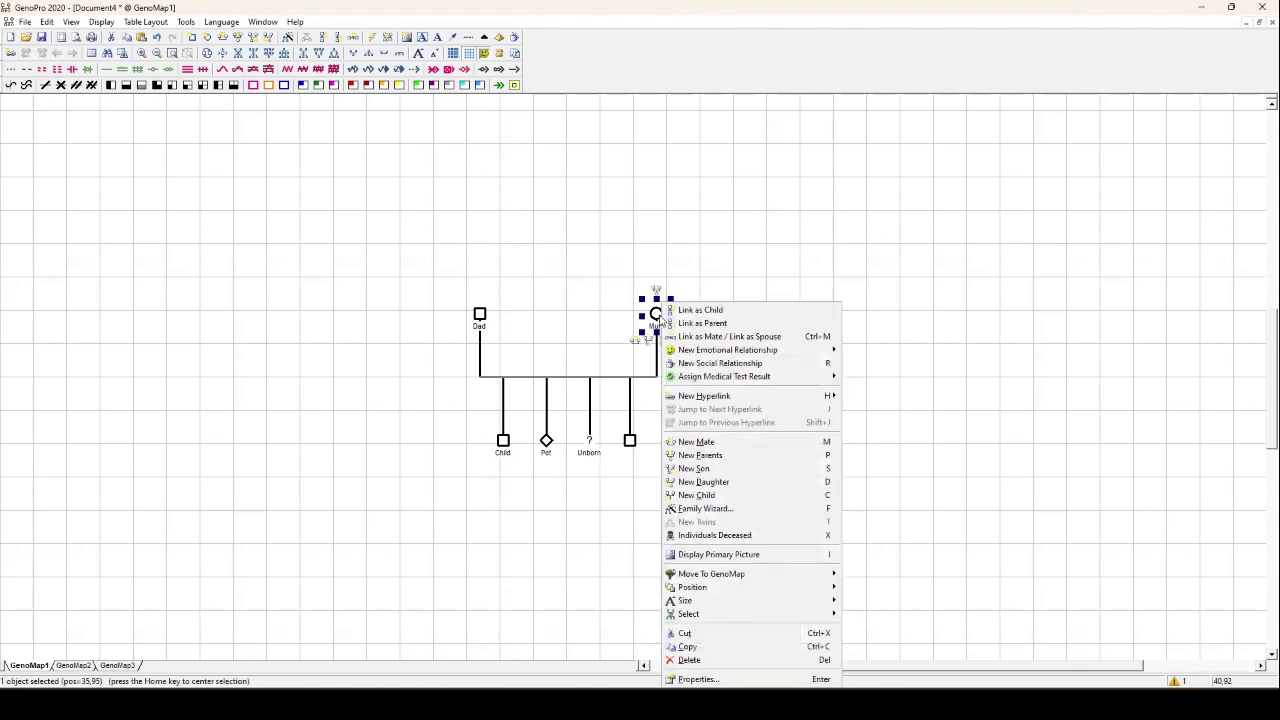
{"action": "left_click", "coordinate": [720, 444]}
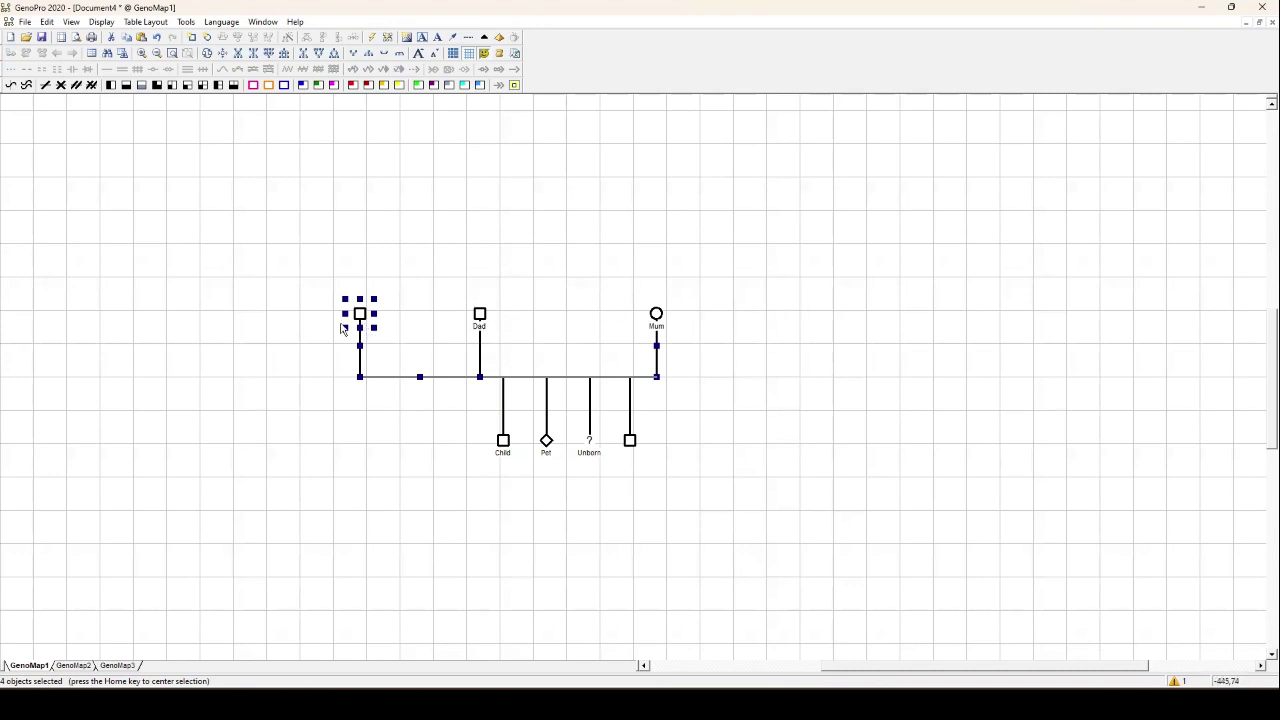
{"action": "left_click_drag", "start_coordinate": [372, 321], "coordinate": [738, 320]}
{"action": "left_click", "coordinate": [757, 328]}
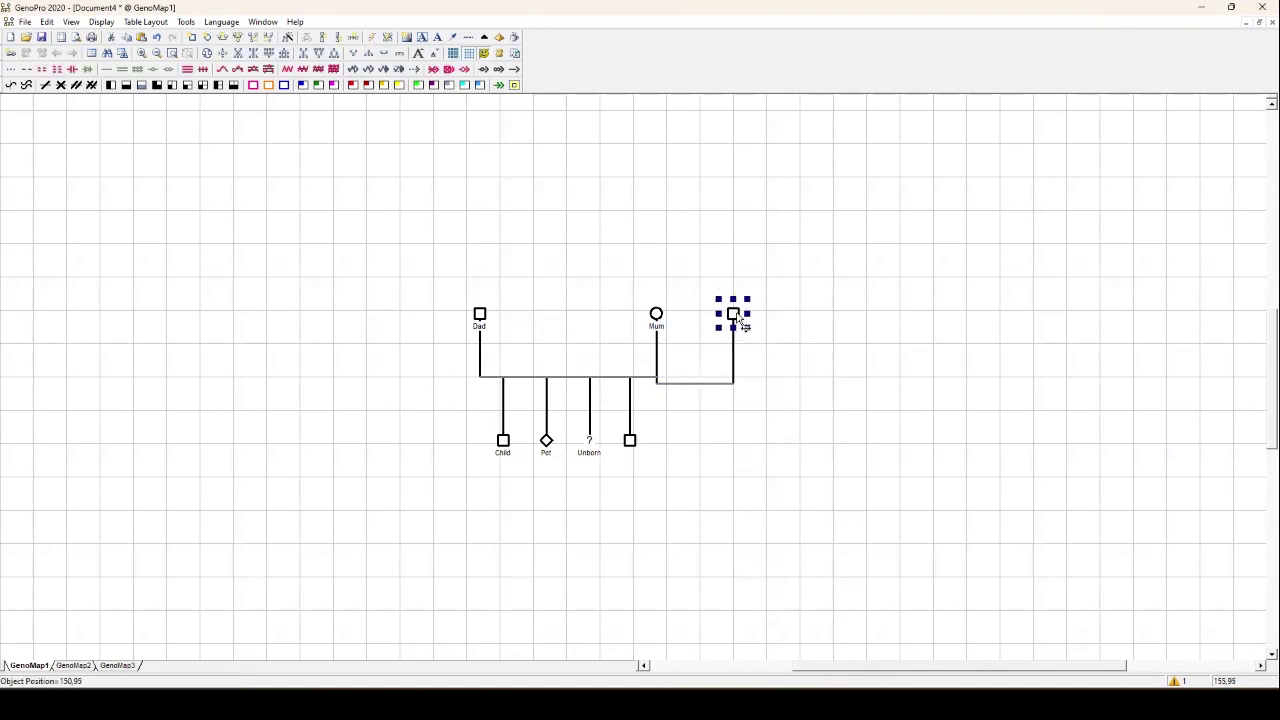
{"action": "left_click", "coordinate": [860, 378]}
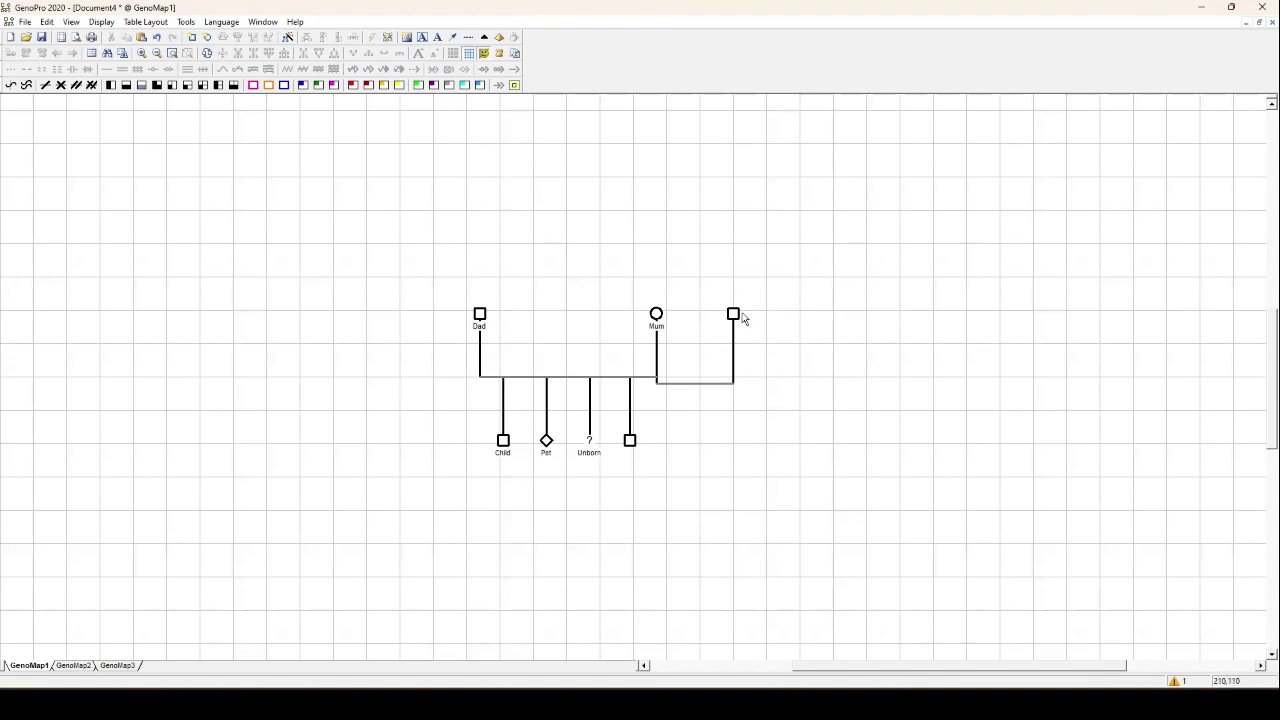
{"action": "left_click_drag", "start_coordinate": [739, 318], "coordinate": [756, 318]}
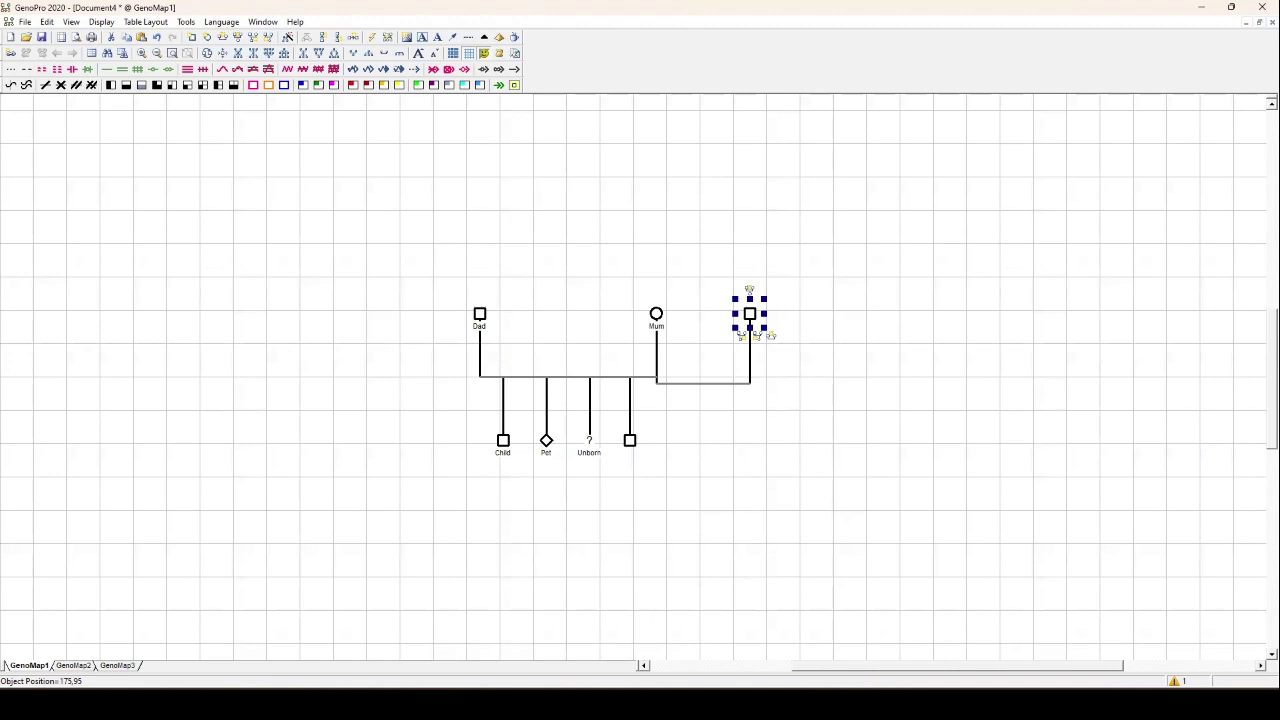
{"action": "left_click", "coordinate": [840, 425]}
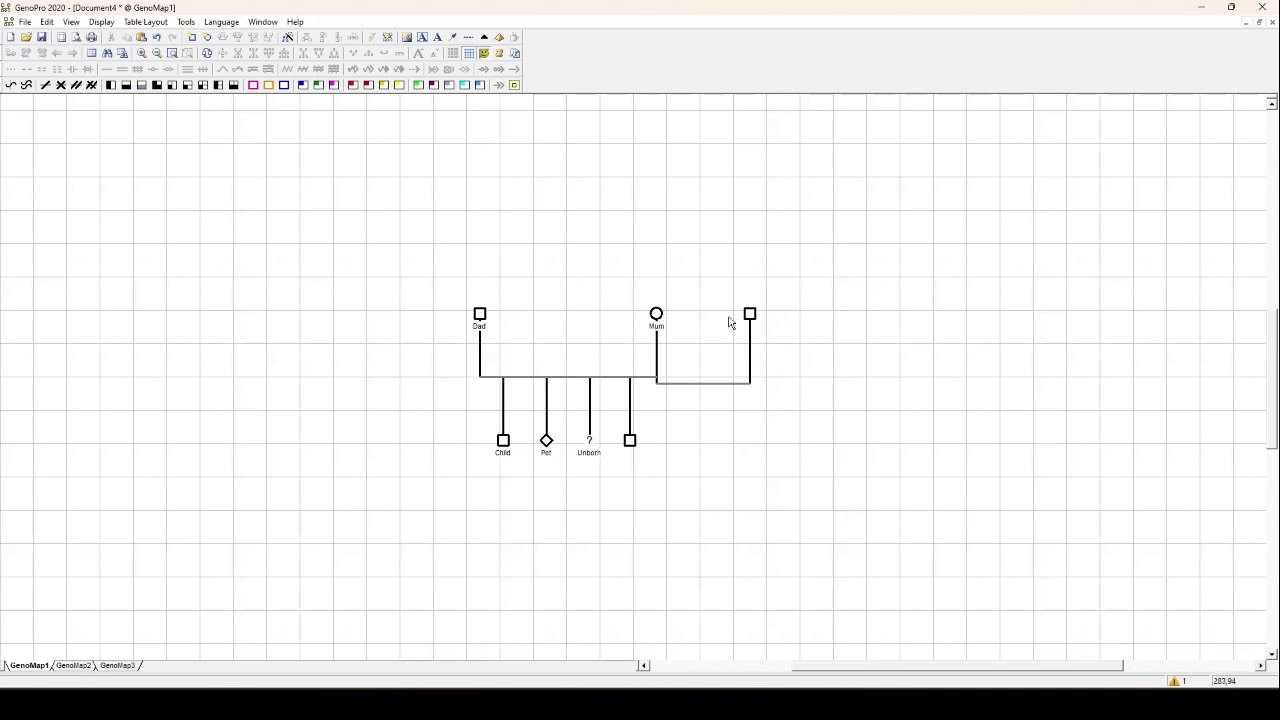
Add unnamed parents above Mum
{"action": "right_click", "coordinate": [660, 317]}
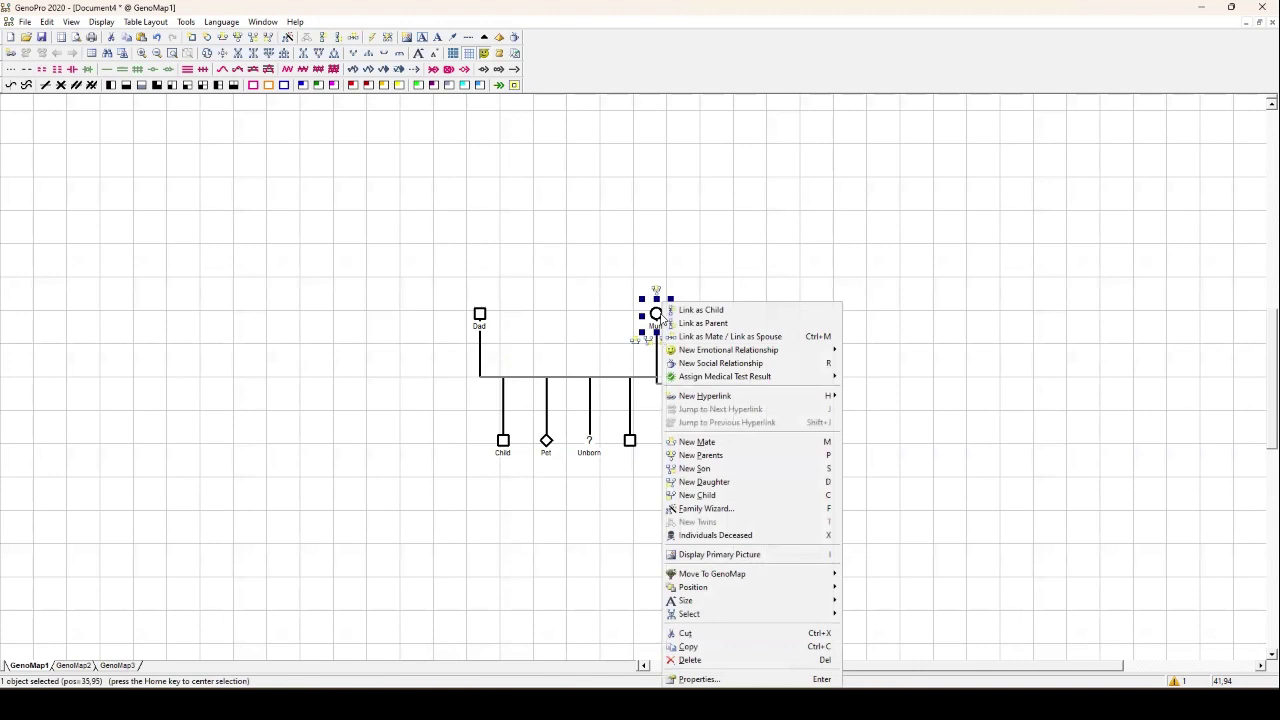
{"action": "left_click", "coordinate": [721, 457]}
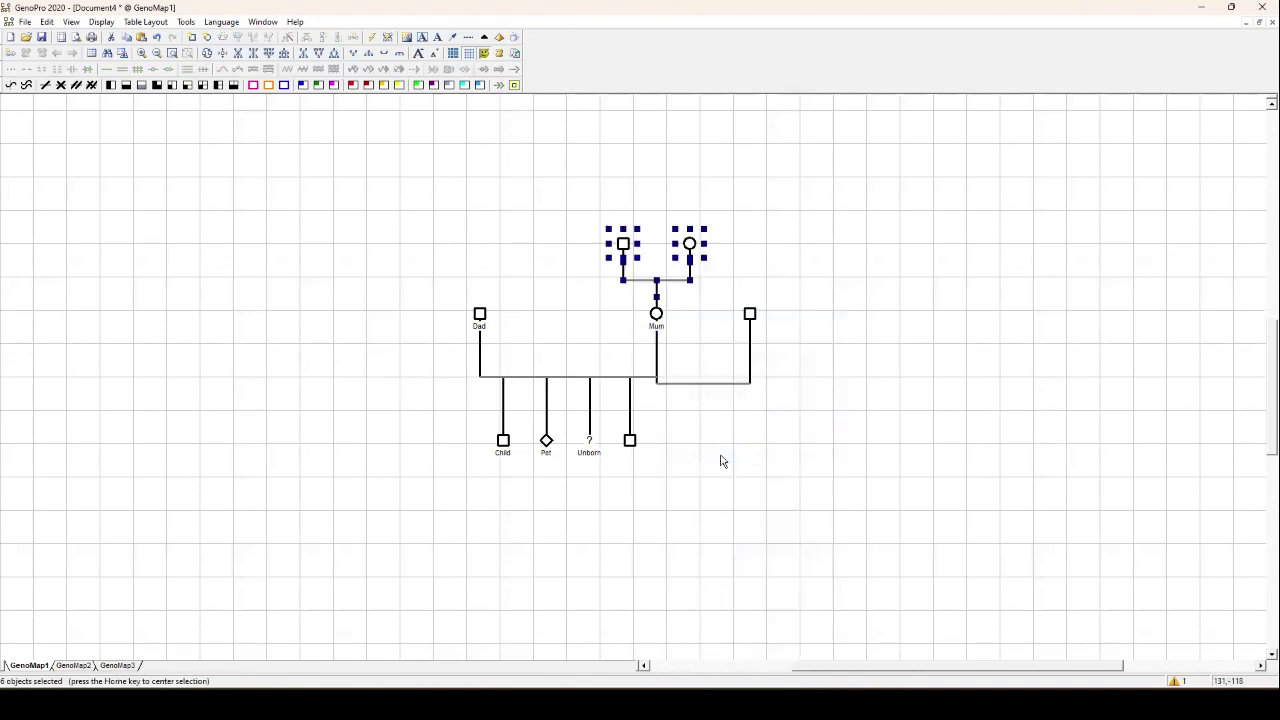
{"action": "left_click_drag", "start_coordinate": [754, 191], "coordinate": [712, 228]}
{"action": "left_click", "coordinate": [648, 357]}
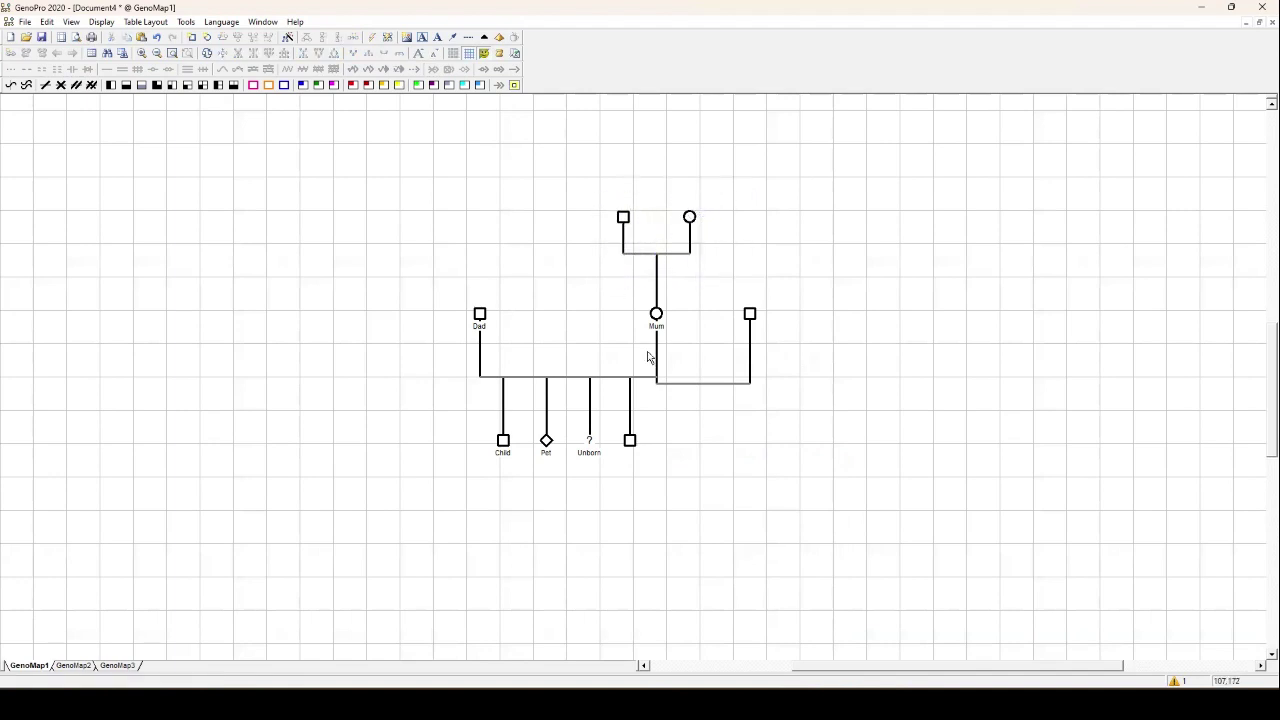
{"action": "left_click", "coordinate": [632, 442]}
{"action": "left_click_drag", "start_coordinate": [608, 186], "coordinate": [730, 292]}
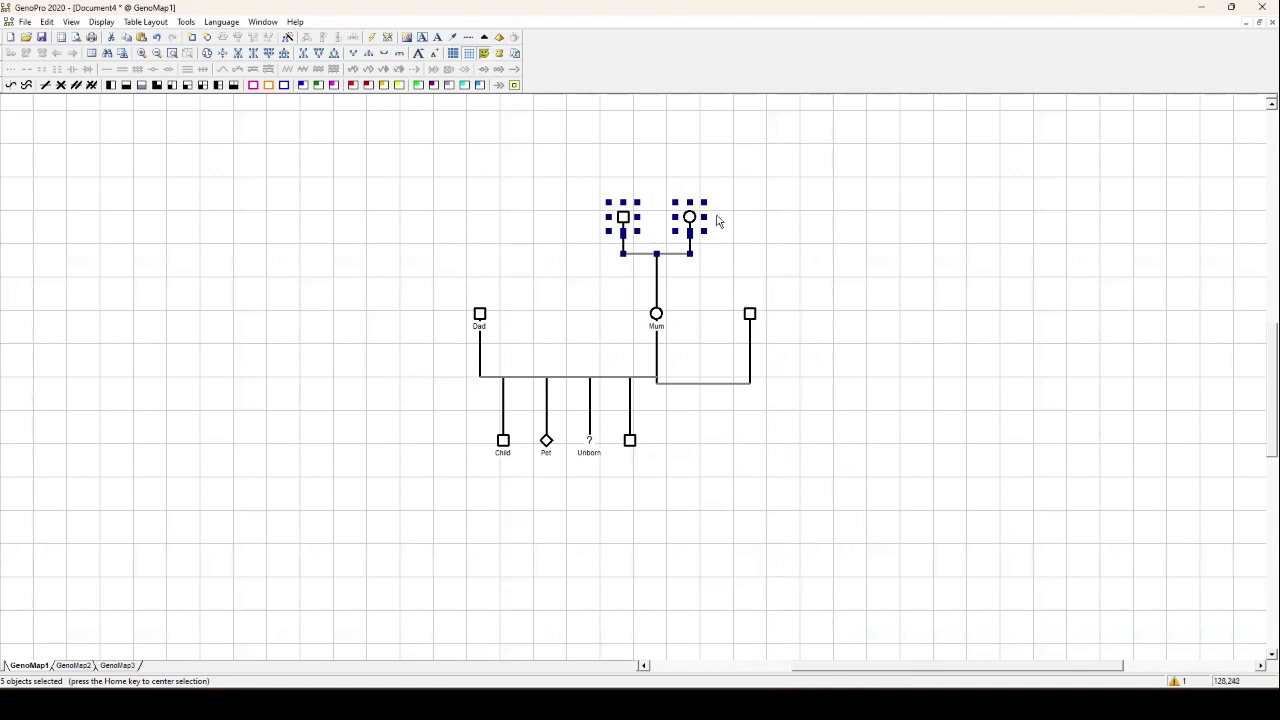
{"action": "left_click", "coordinate": [801, 246]}
Reposition Mum's mother and pull Mum's second partner closer to her
{"action": "left_click_drag", "start_coordinate": [690, 218], "coordinate": [1131, 229]}
{"action": "left_click_drag", "start_coordinate": [752, 318], "coordinate": [699, 325]}
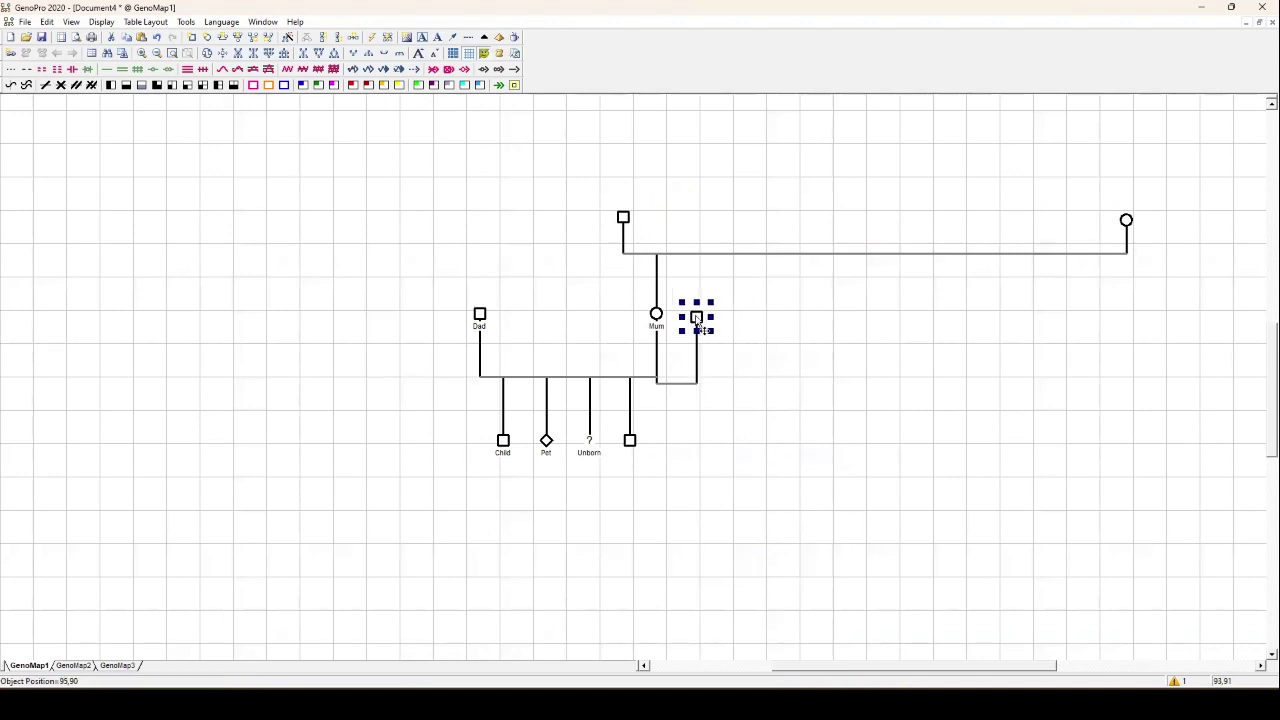
{"action": "left_click_drag", "start_coordinate": [1131, 229], "coordinate": [817, 228]}
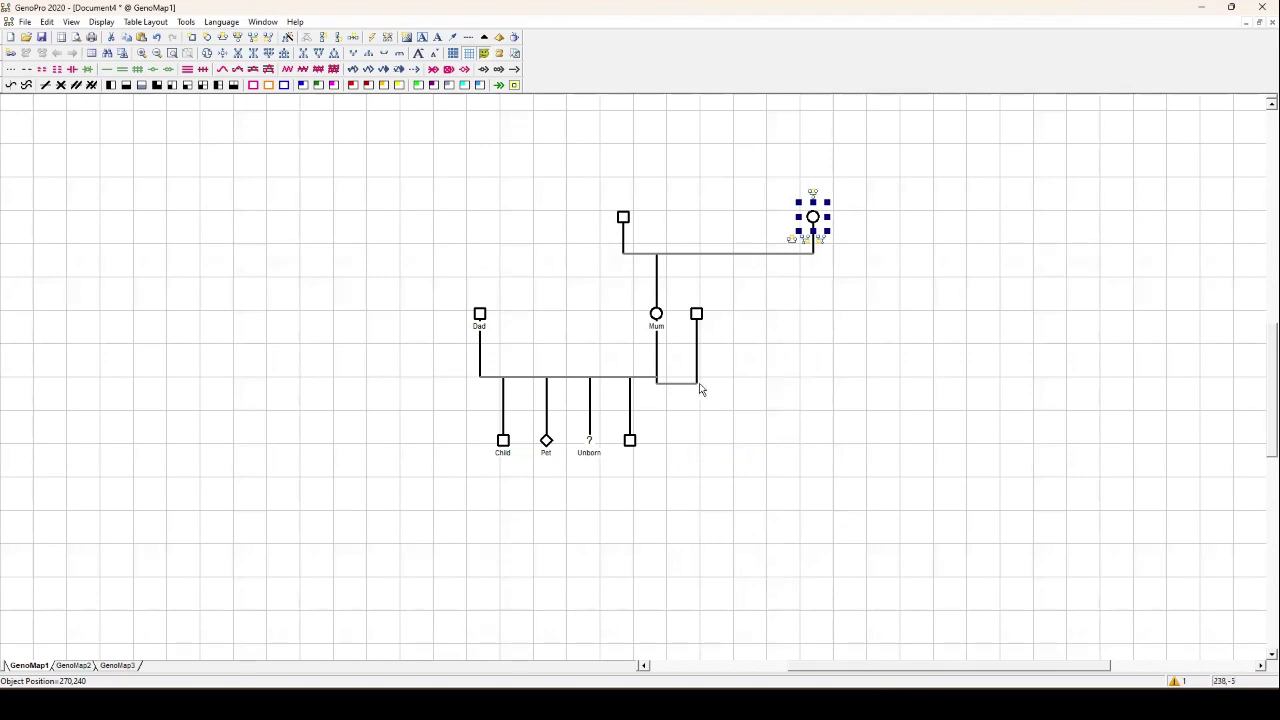
Level Mum's father with her mother and shift Mum's second partner slightly right
{"action": "scroll", "coordinate": [690, 390], "scroll_direction": "up", "scroll_amount": 2}
{"action": "scroll", "coordinate": [690, 390], "scroll_direction": "down", "scroll_amount": 1}
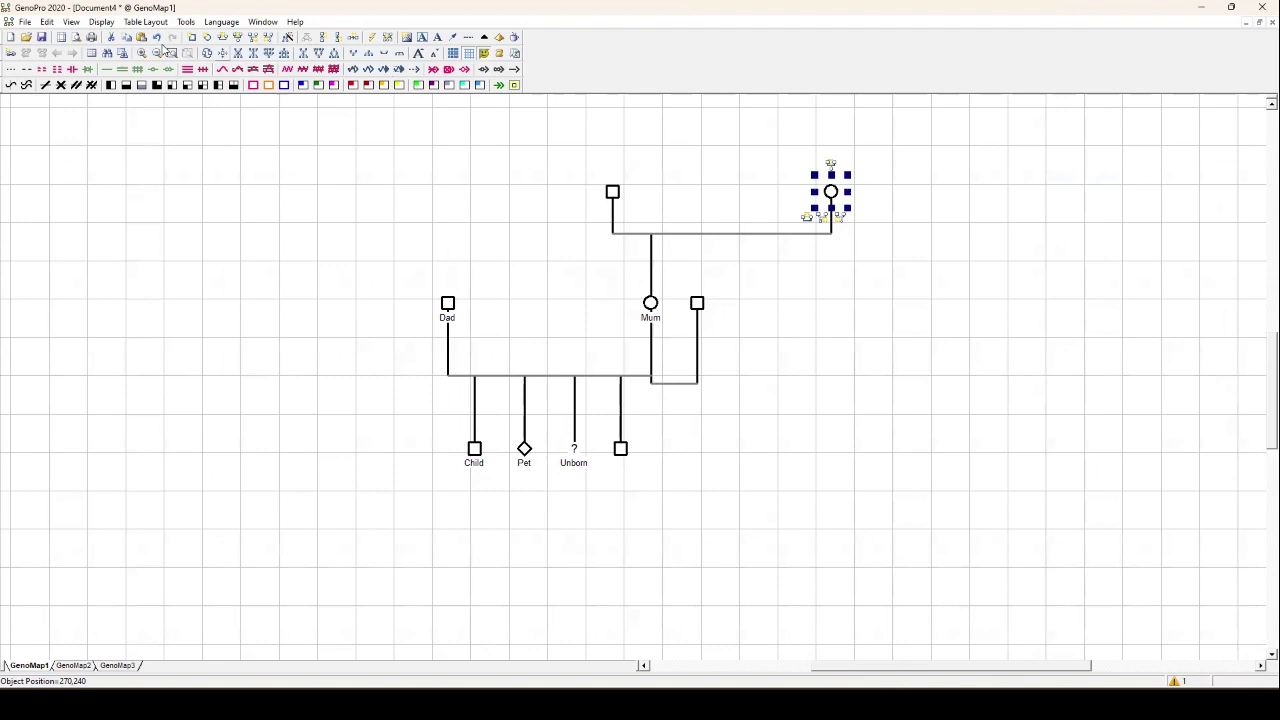
{"action": "left_click", "coordinate": [365, 133]}
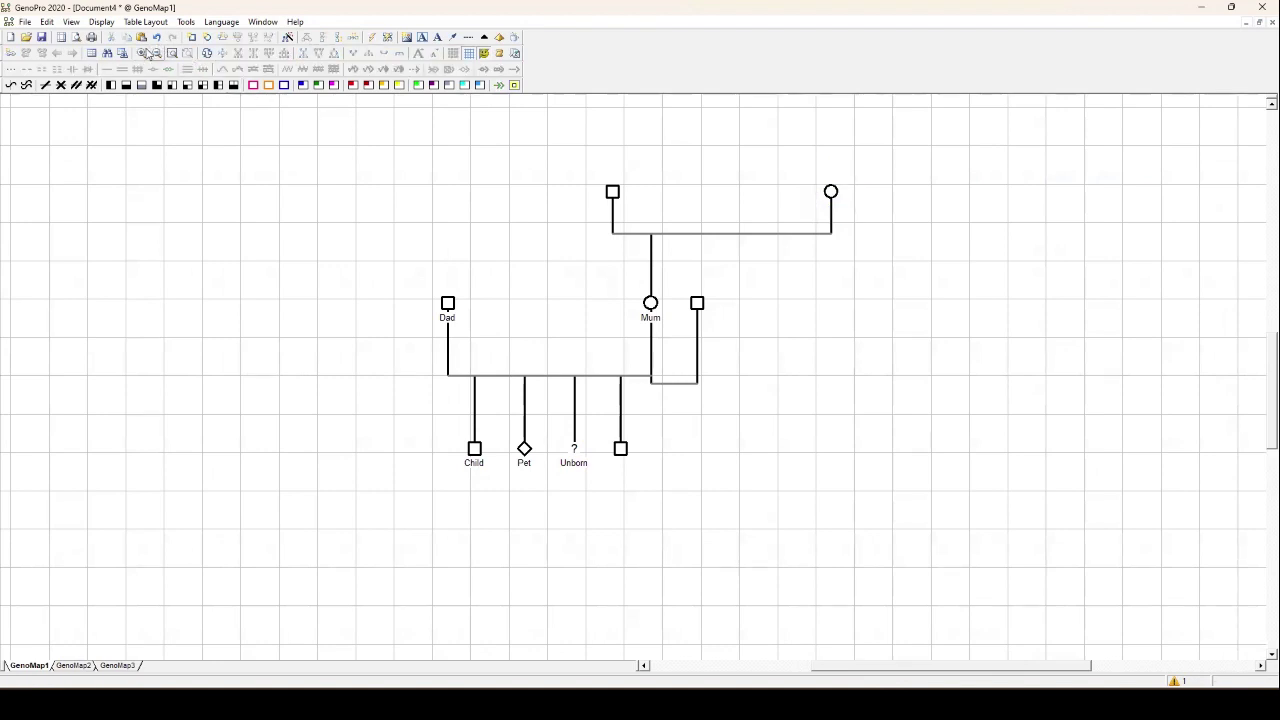
{"action": "left_click", "coordinate": [141, 52]}
{"action": "left_click", "coordinate": [156, 52]}
{"action": "left_click_drag", "start_coordinate": [834, 203], "coordinate": [834, 193]}
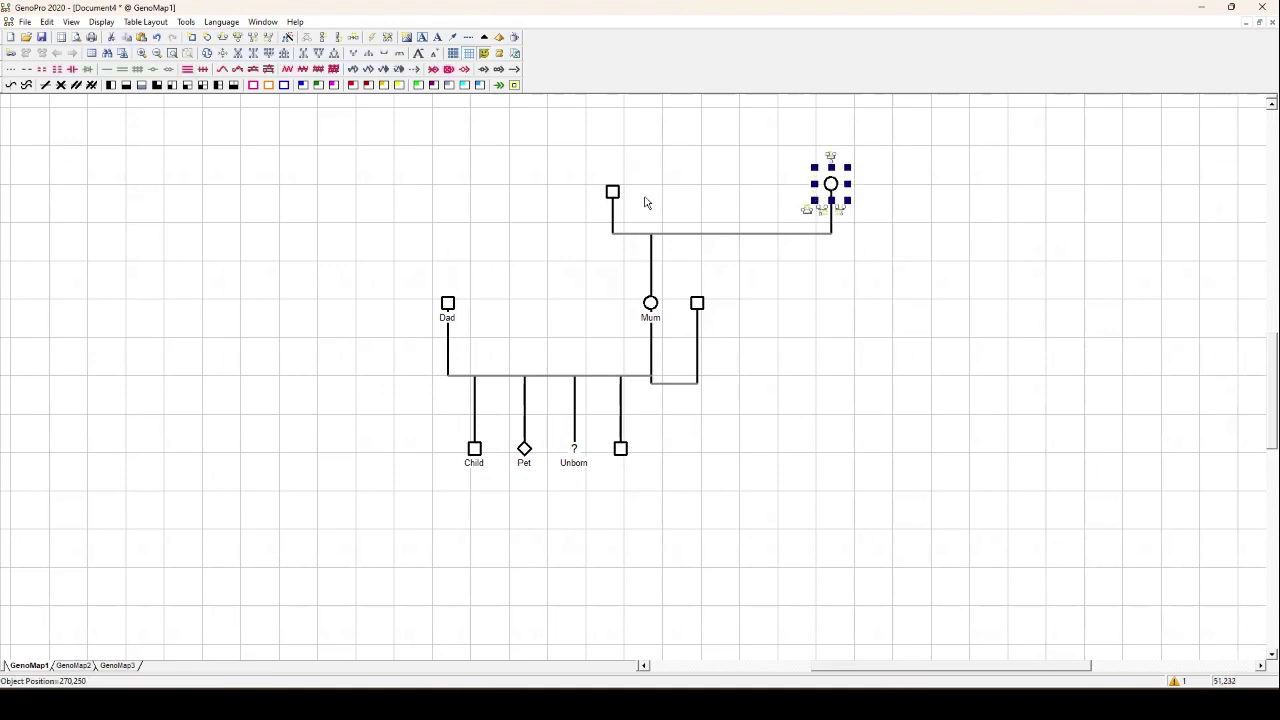
{"action": "left_click_drag", "start_coordinate": [611, 199], "coordinate": [614, 191]}
{"action": "left_click_drag", "start_coordinate": [703, 318], "coordinate": [726, 318]}
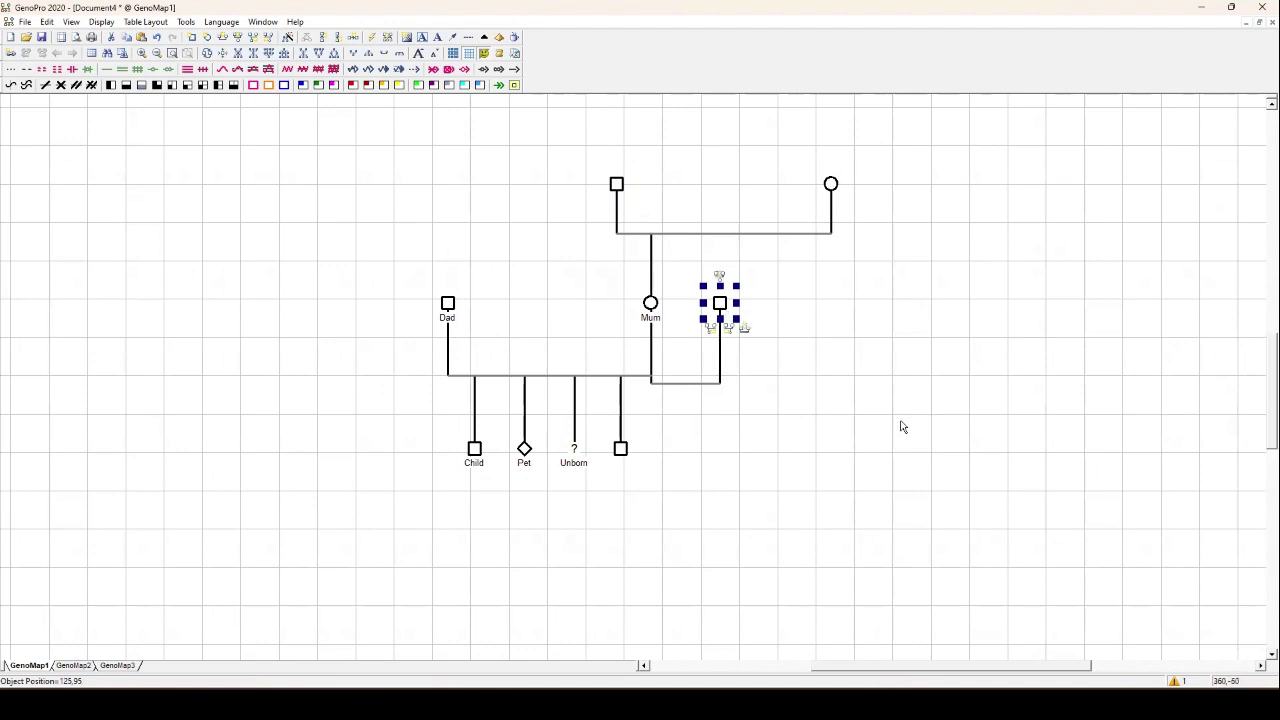
{"action": "left_click", "coordinate": [891, 457]}
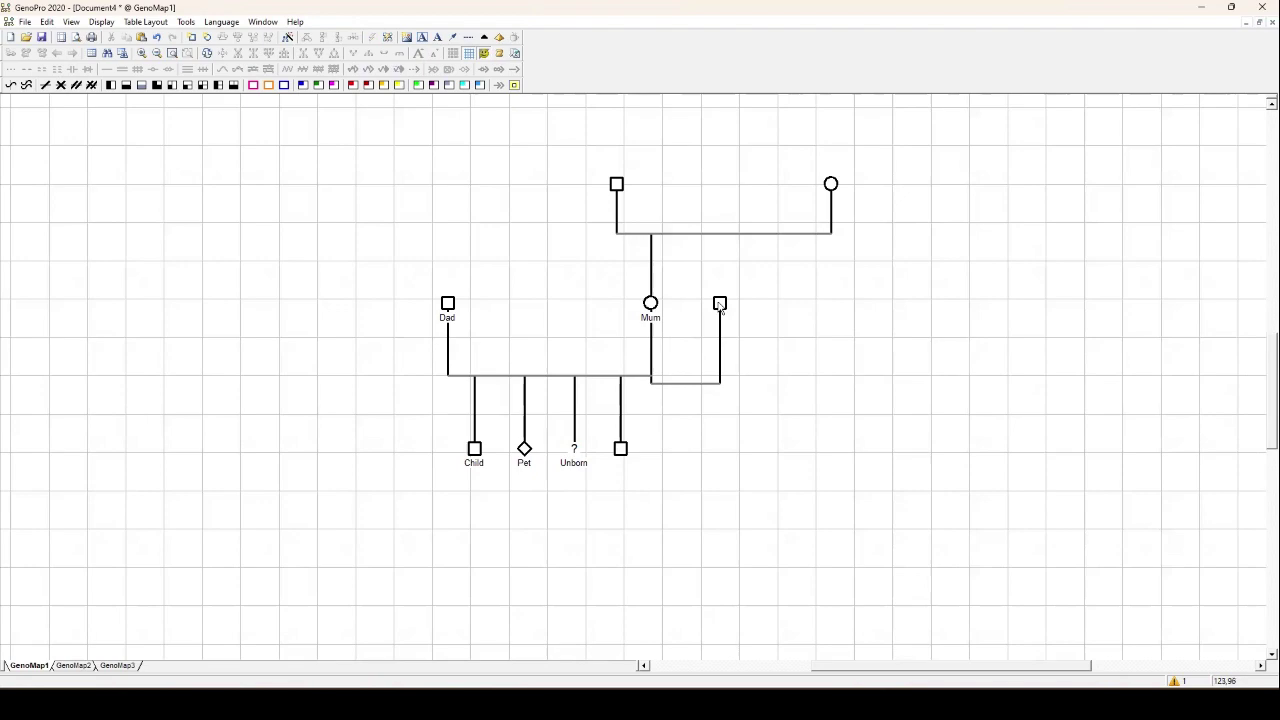
Enter the text 'Comment' in the Comments of Mum's unnamed partner
{"action": "double_click", "coordinate": [720, 304]}
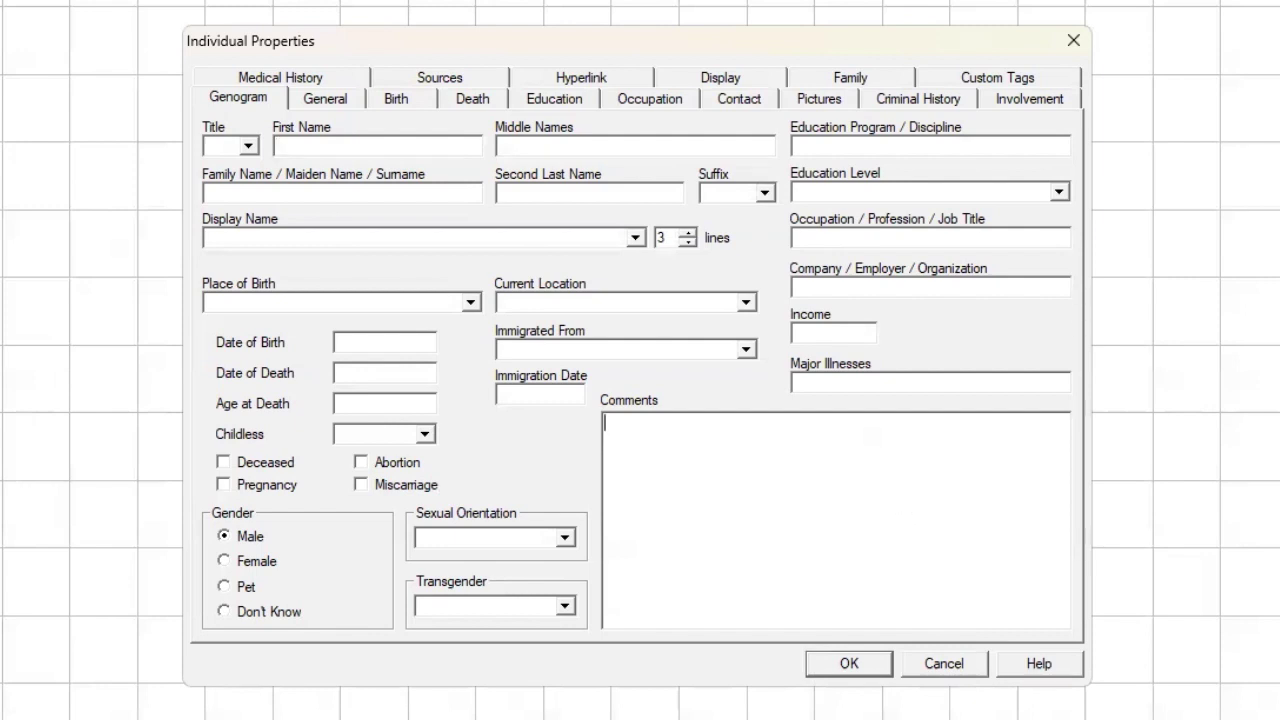
{"action": "type", "text": "Comment"}
{"action": "left_click", "coordinate": [850, 664]}
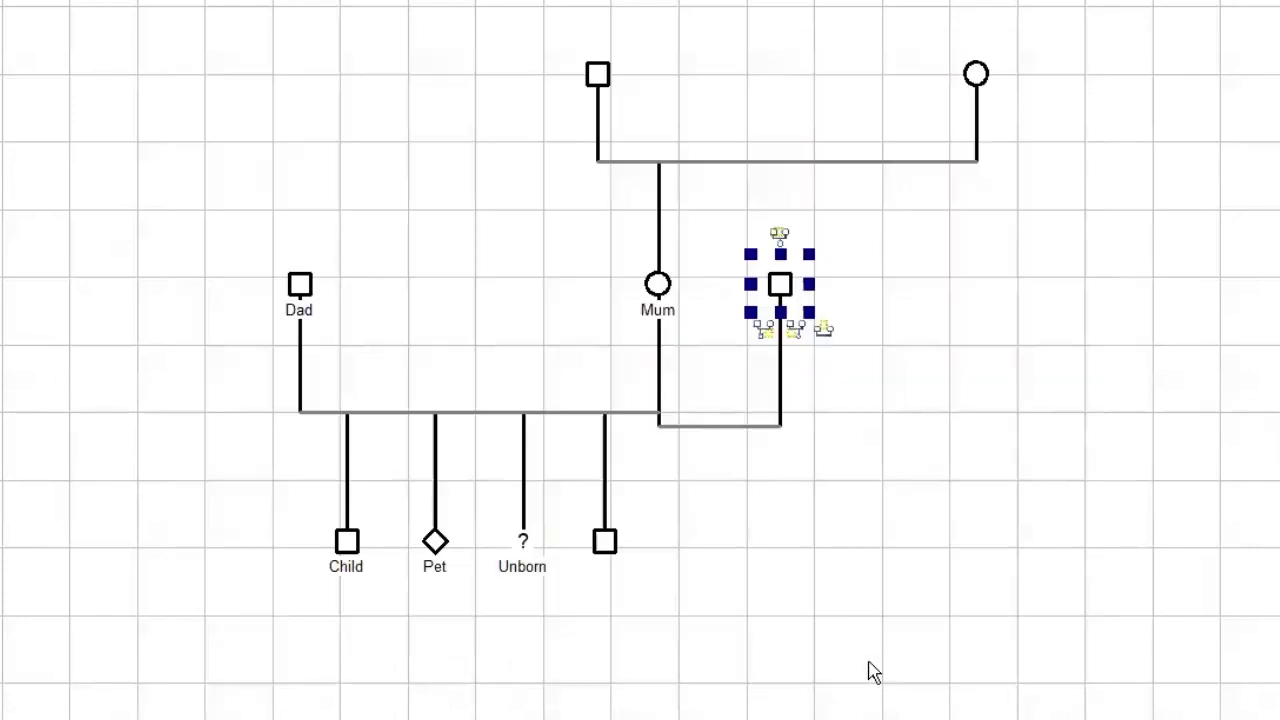
{"action": "left_click", "coordinate": [1165, 595]}
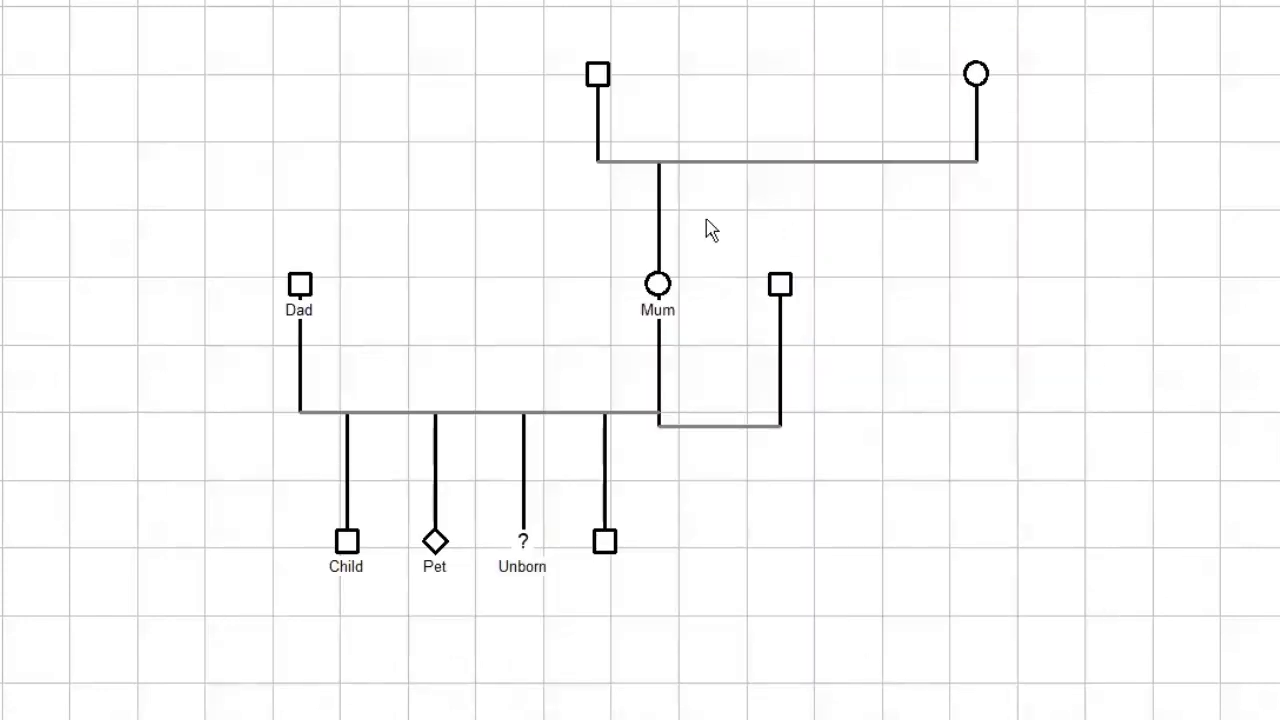
{"action": "left_click", "coordinate": [786, 288]}
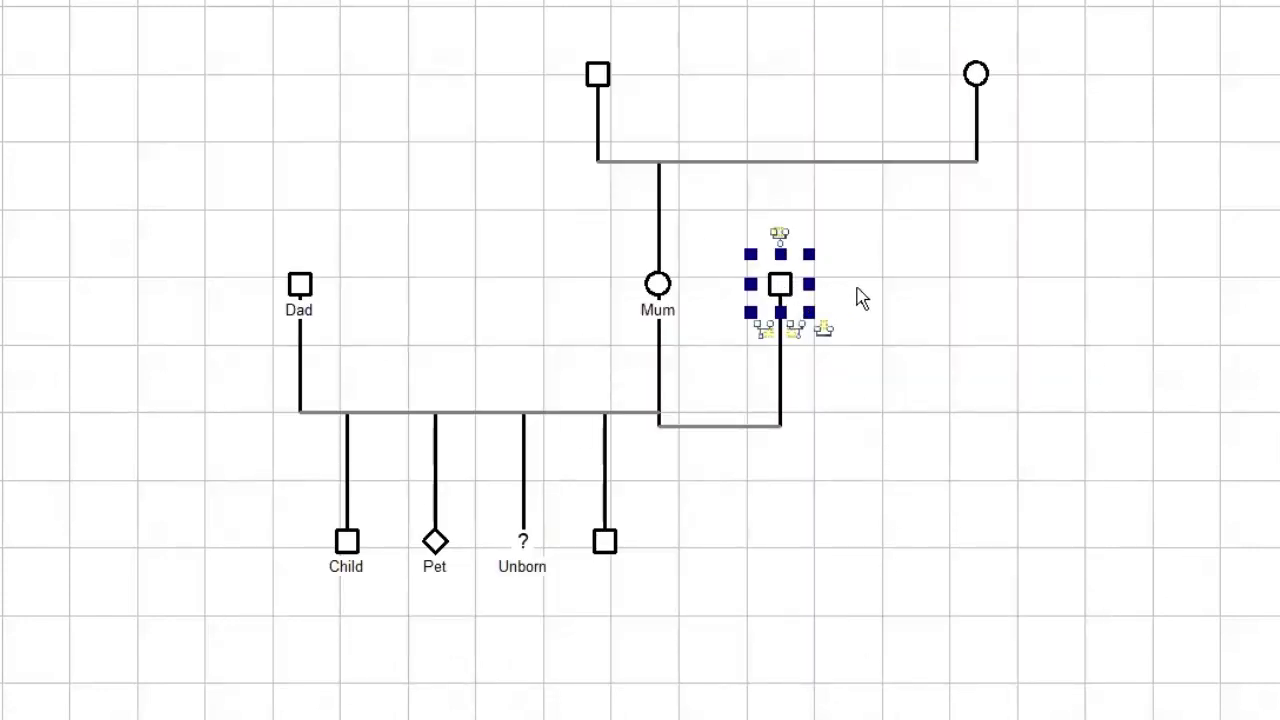
{"action": "double_click", "coordinate": [785, 285]}
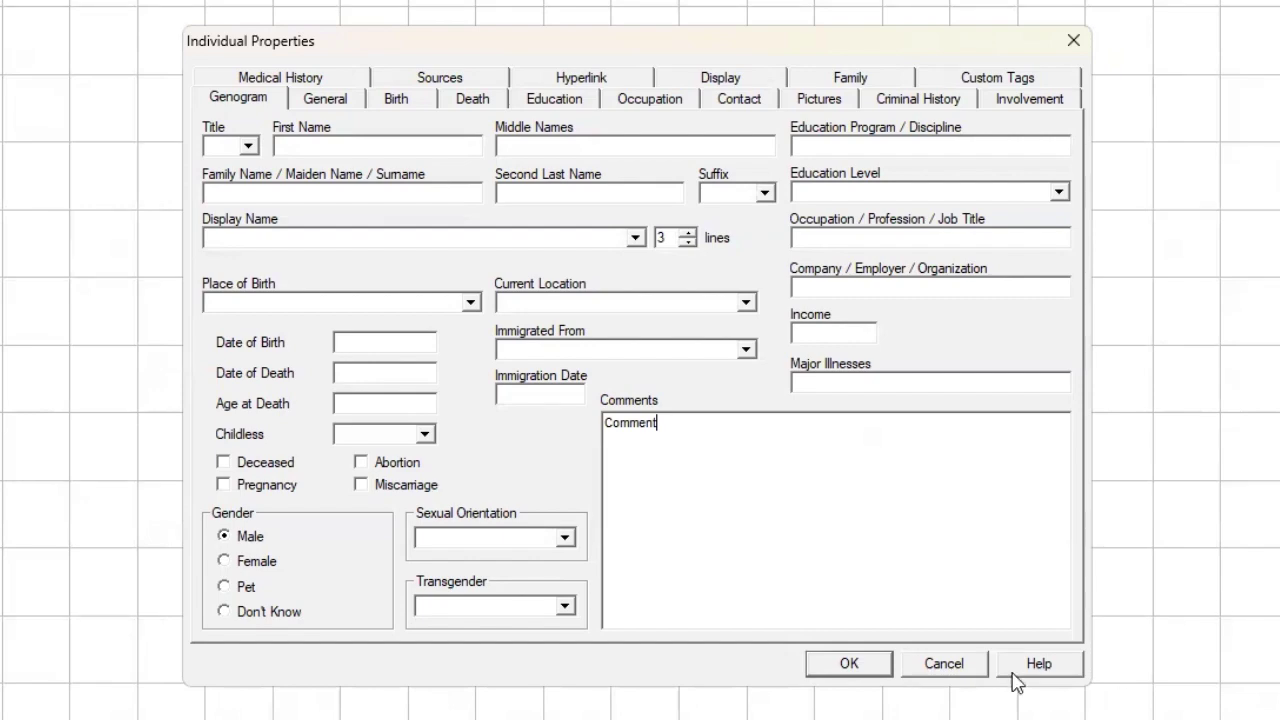
{"action": "left_click", "coordinate": [849, 663]}
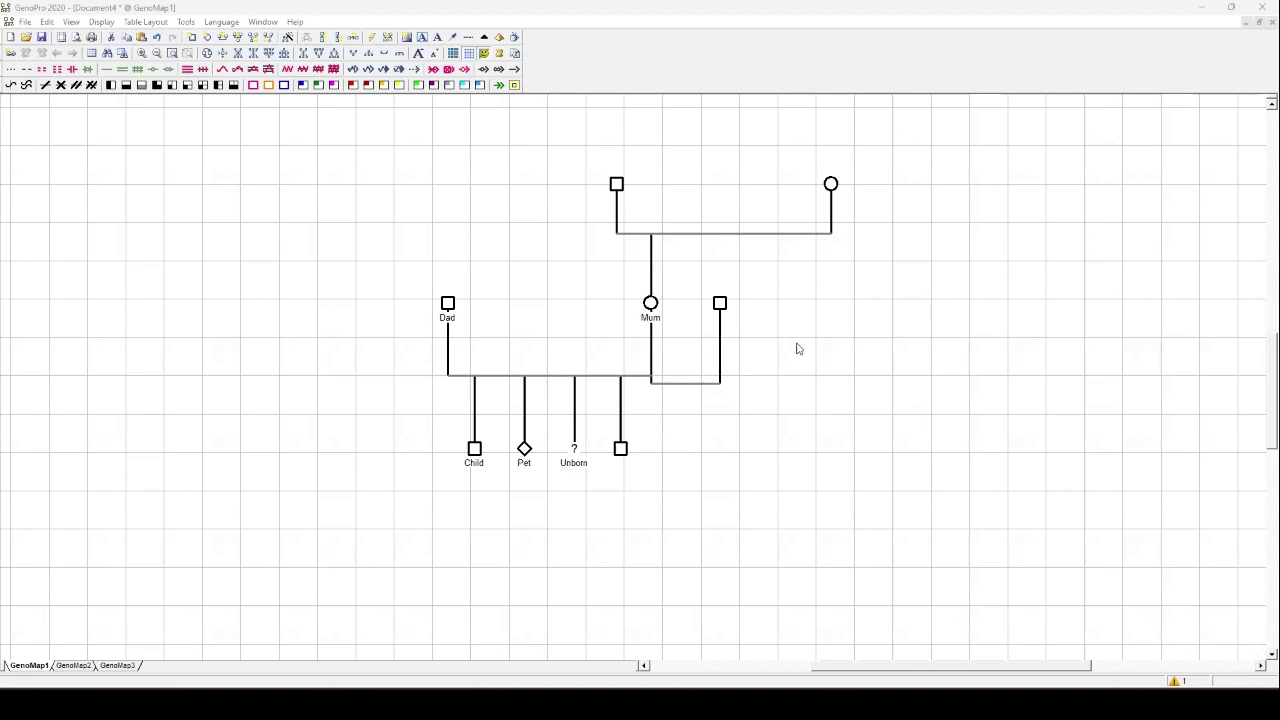
Create an unnamed adoptive man and woman as parents of the fourth son at bottom right
{"action": "right_click", "coordinate": [620, 454]}
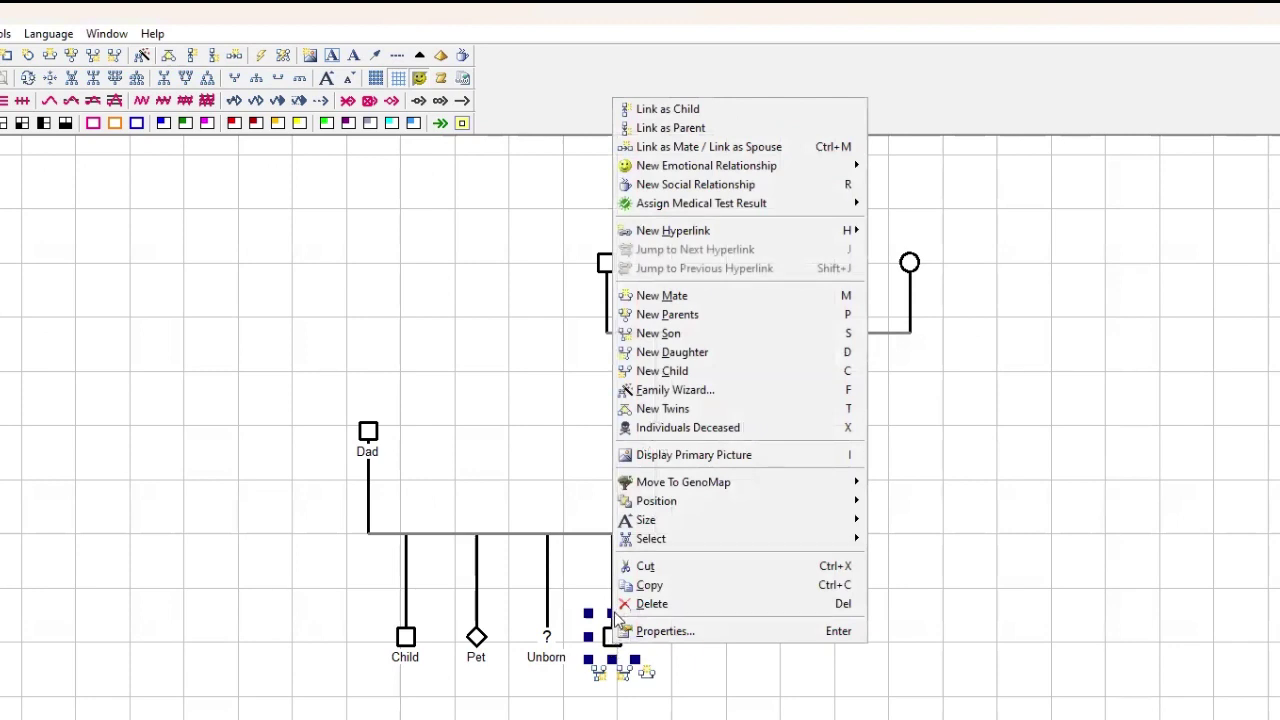
{"action": "left_click", "coordinate": [697, 315]}
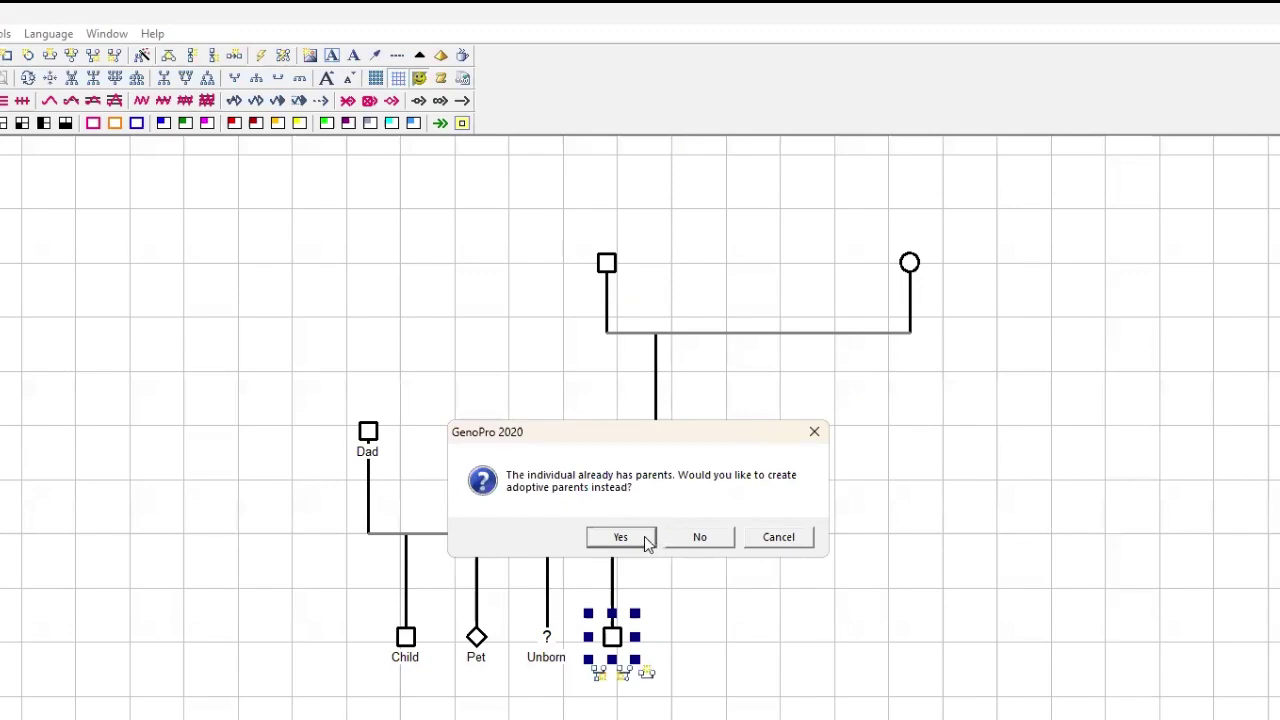
{"action": "left_click", "coordinate": [645, 543]}
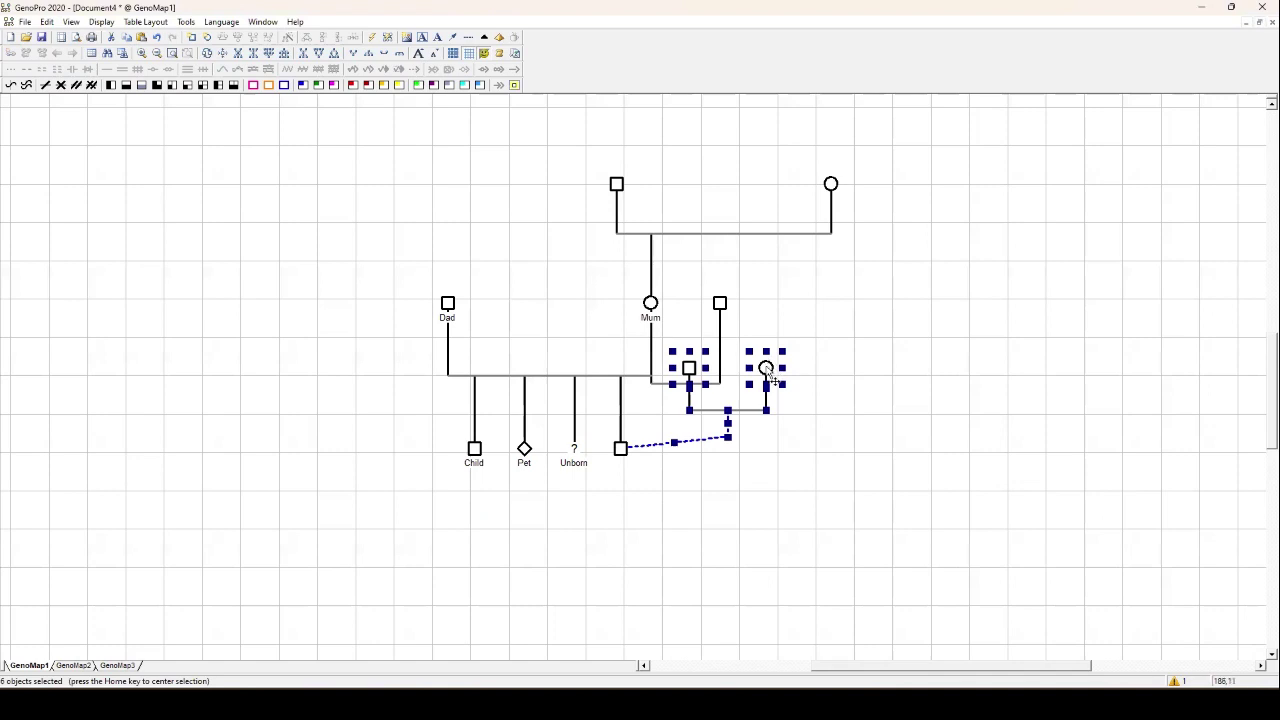
Move the adoptive couple right of the family and up to Dad and Mum's row
{"action": "left_click_drag", "start_coordinate": [771, 374], "coordinate": [951, 386]}
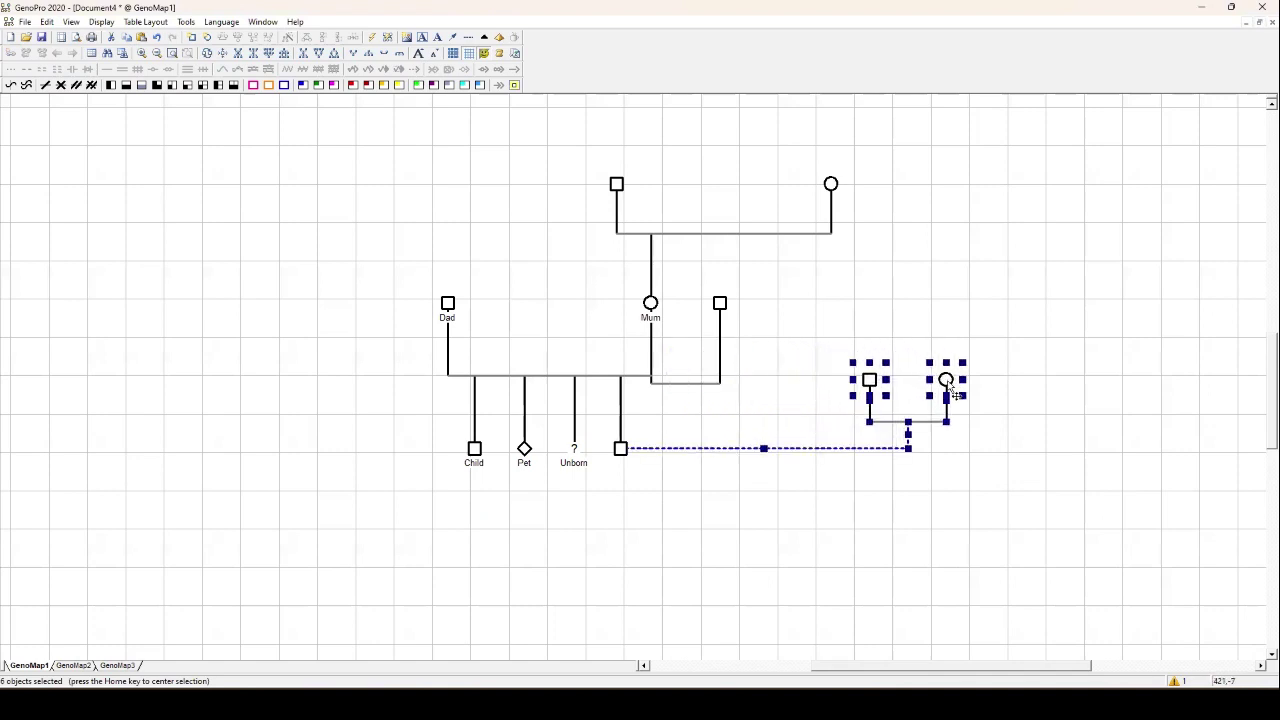
{"action": "left_click", "coordinate": [1019, 401]}
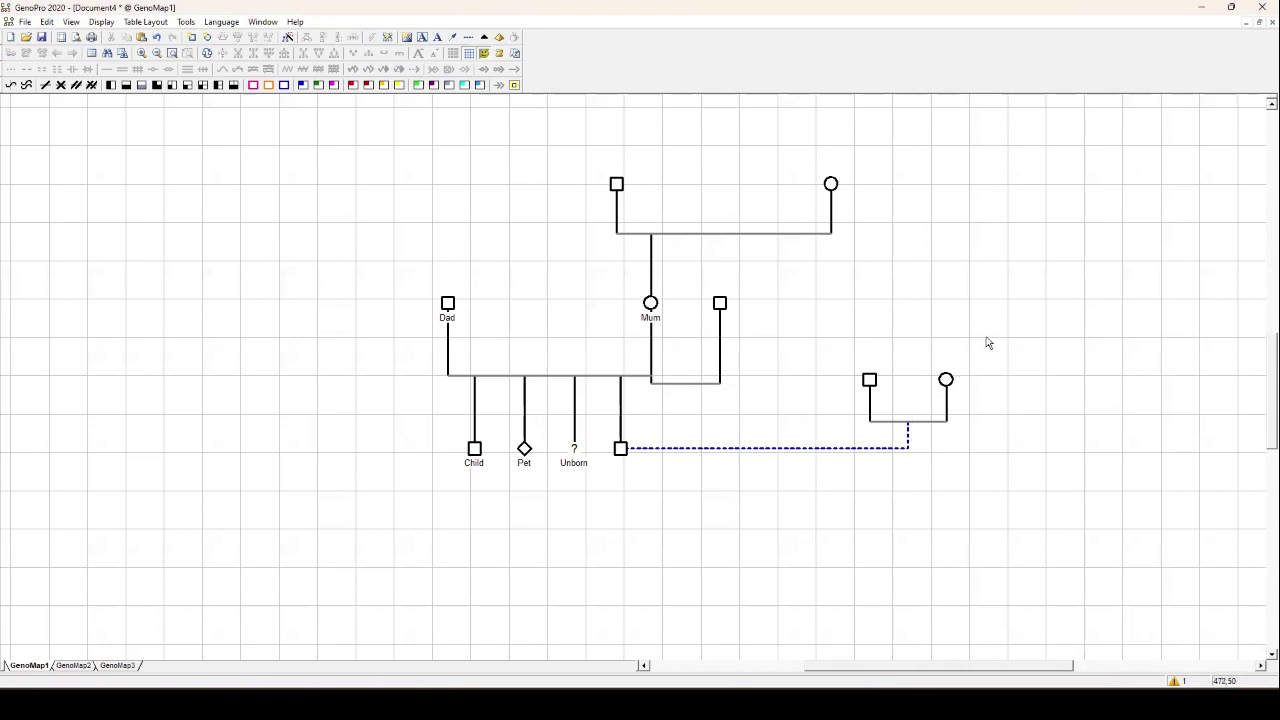
{"action": "left_click_drag", "start_coordinate": [988, 337], "coordinate": [813, 440]}
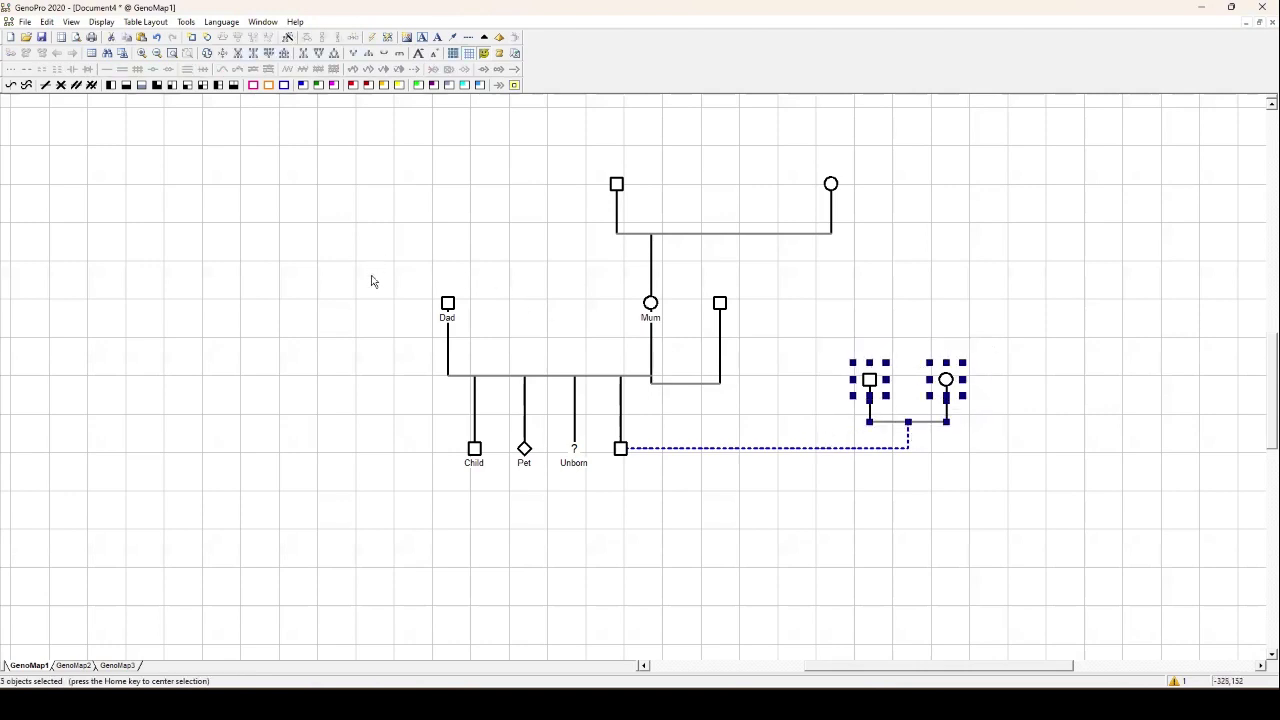
{"action": "left_click_drag", "start_coordinate": [371, 265], "coordinate": [673, 393]}
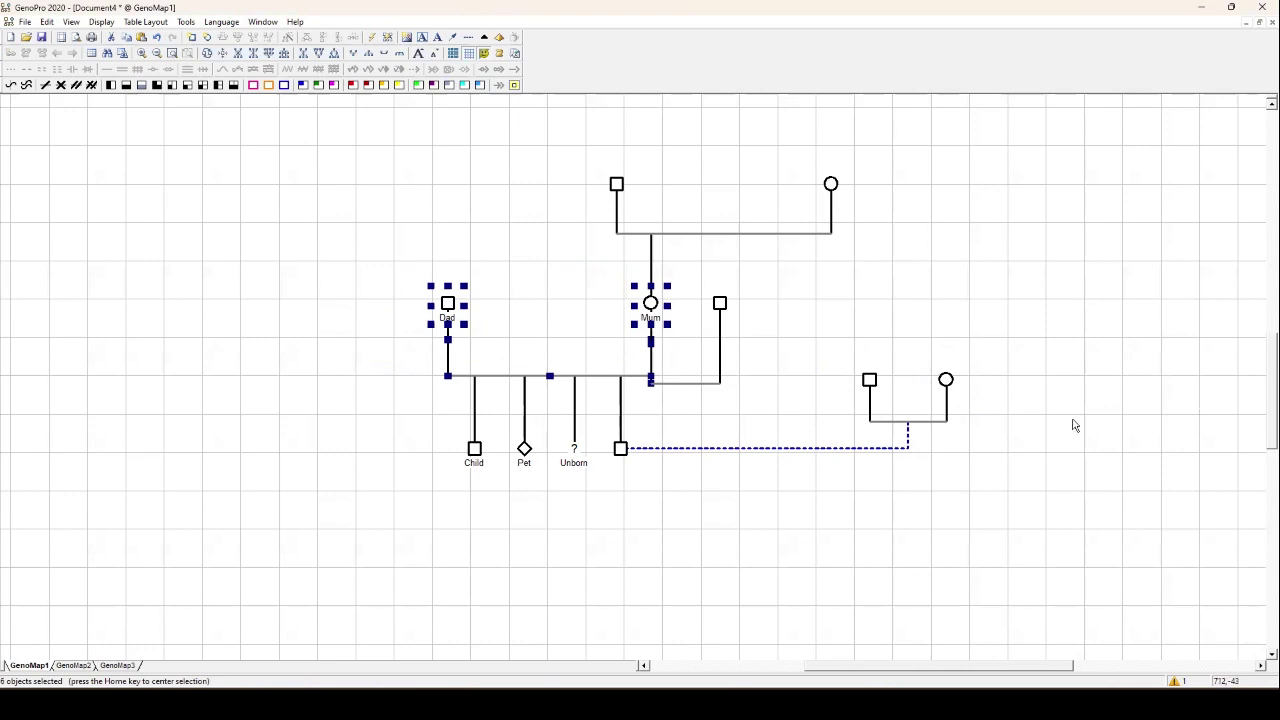
{"action": "left_click_drag", "start_coordinate": [858, 342], "coordinate": [1000, 453]}
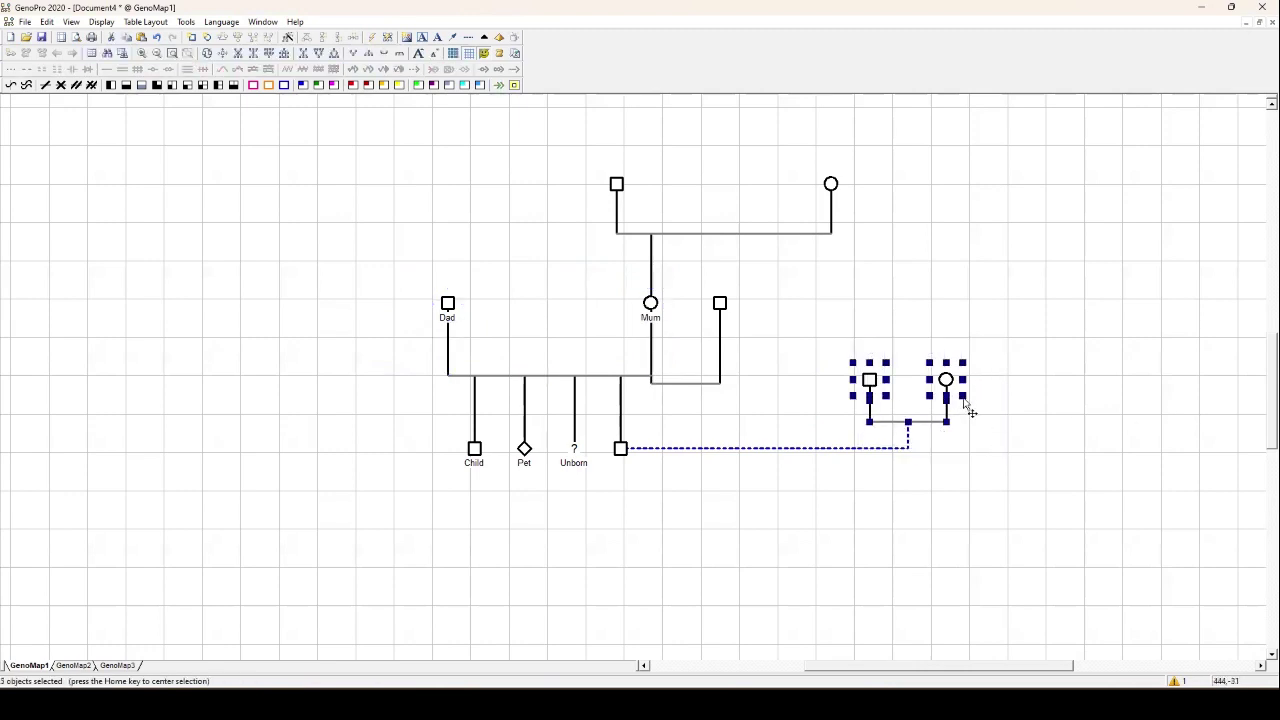
{"action": "left_click_drag", "start_coordinate": [960, 391], "coordinate": [955, 317]}
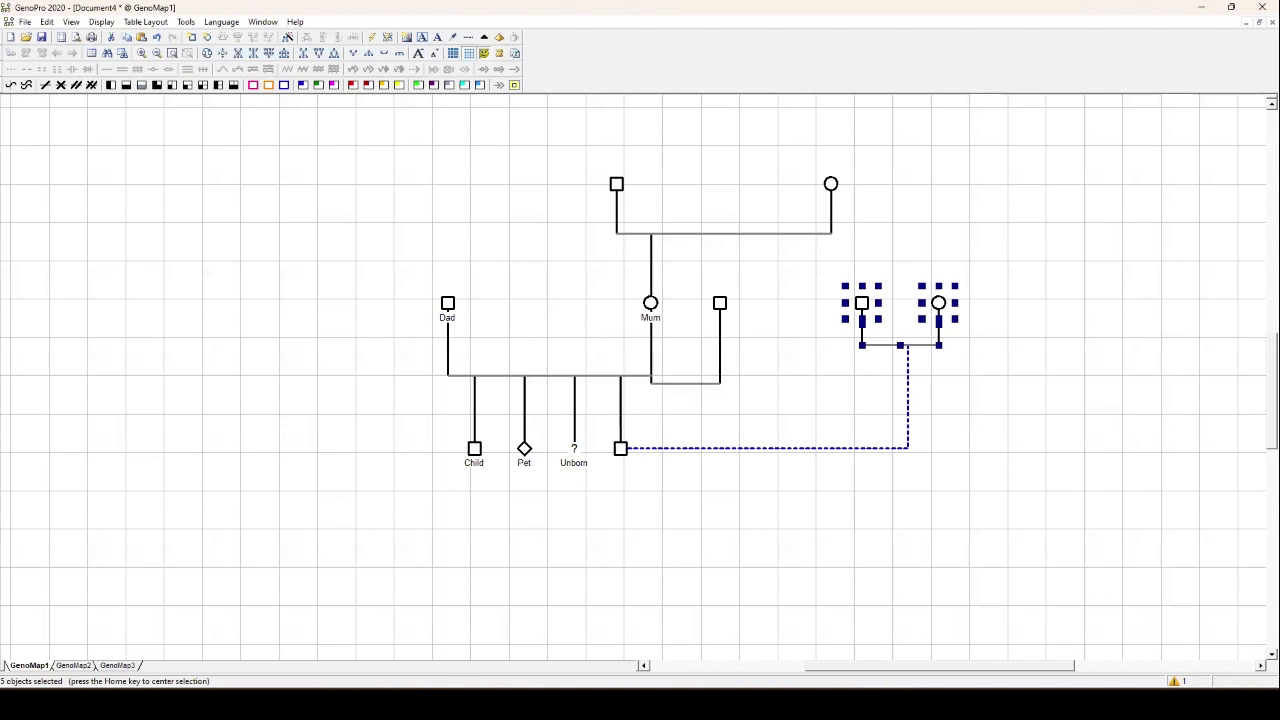
{"action": "left_click", "coordinate": [1160, 532]}
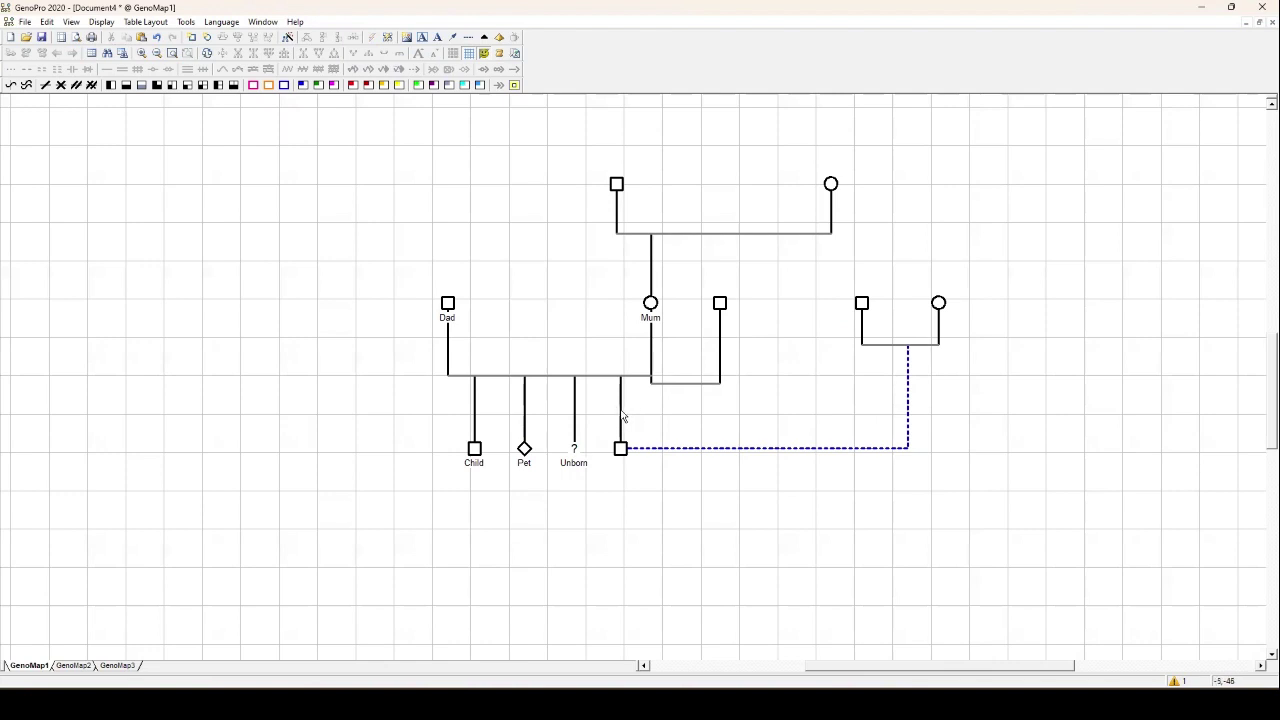
{"action": "left_click", "coordinate": [621, 415]}
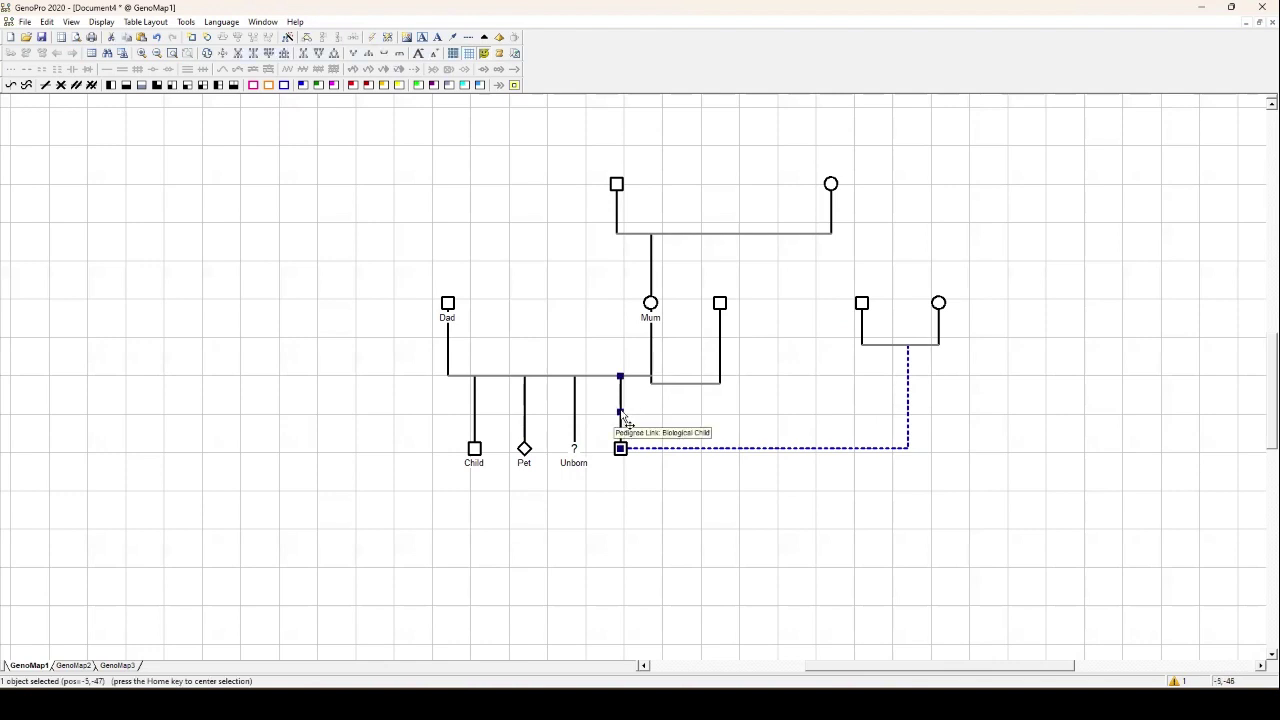
{"action": "left_click", "coordinate": [706, 409]}
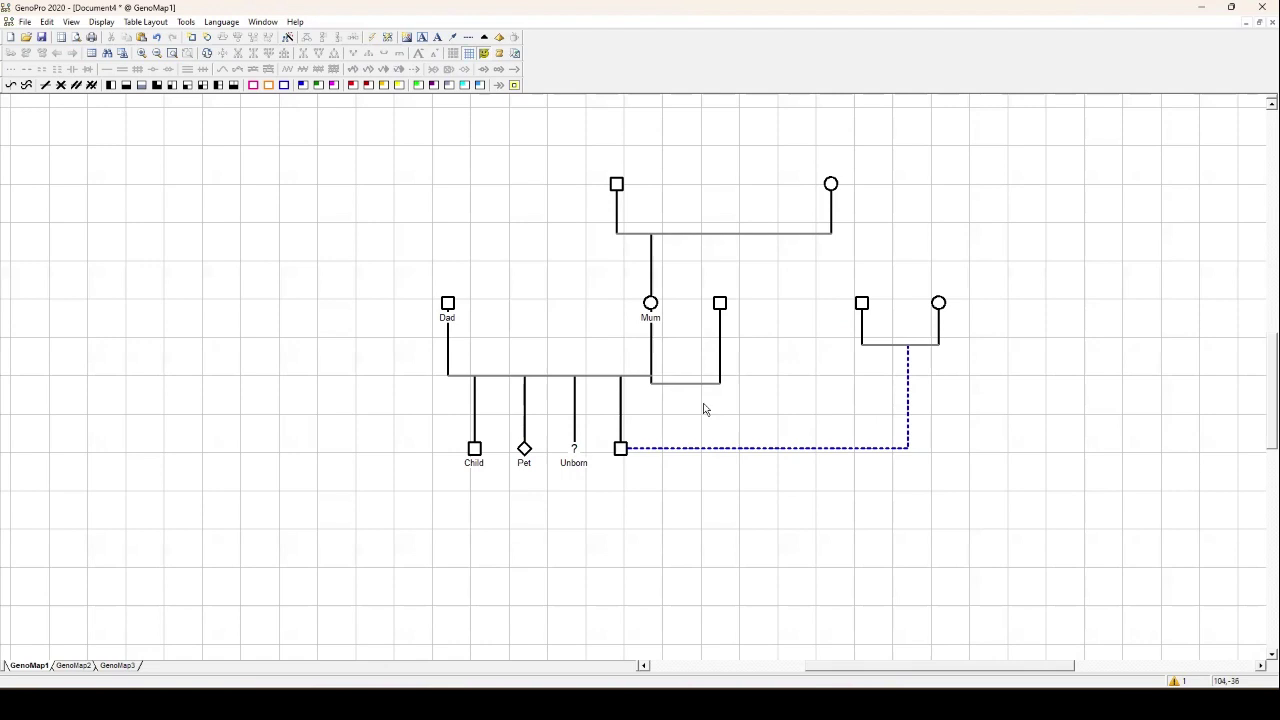
Change the fourth son's dashed link to the second couple from Adopted Child to Foster Child
{"action": "double_click", "coordinate": [909, 408]}
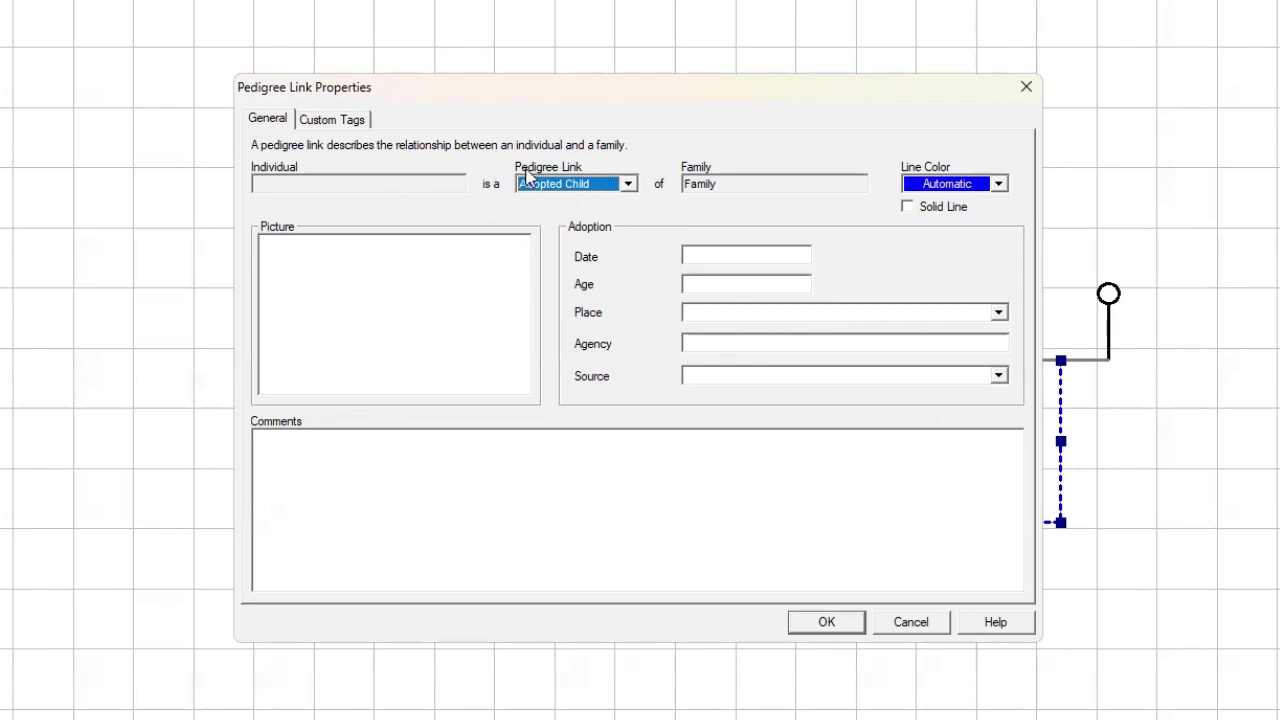
{"action": "left_click", "coordinate": [631, 185]}
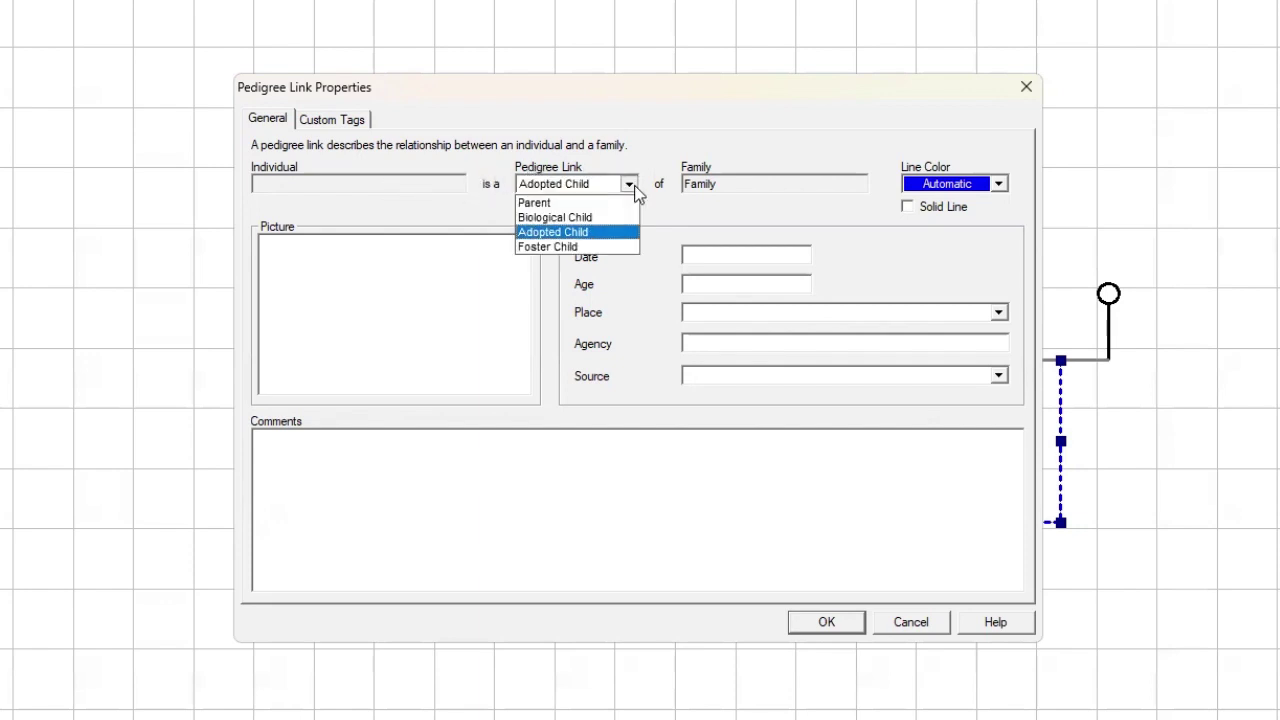
{"action": "left_click", "coordinate": [588, 248]}
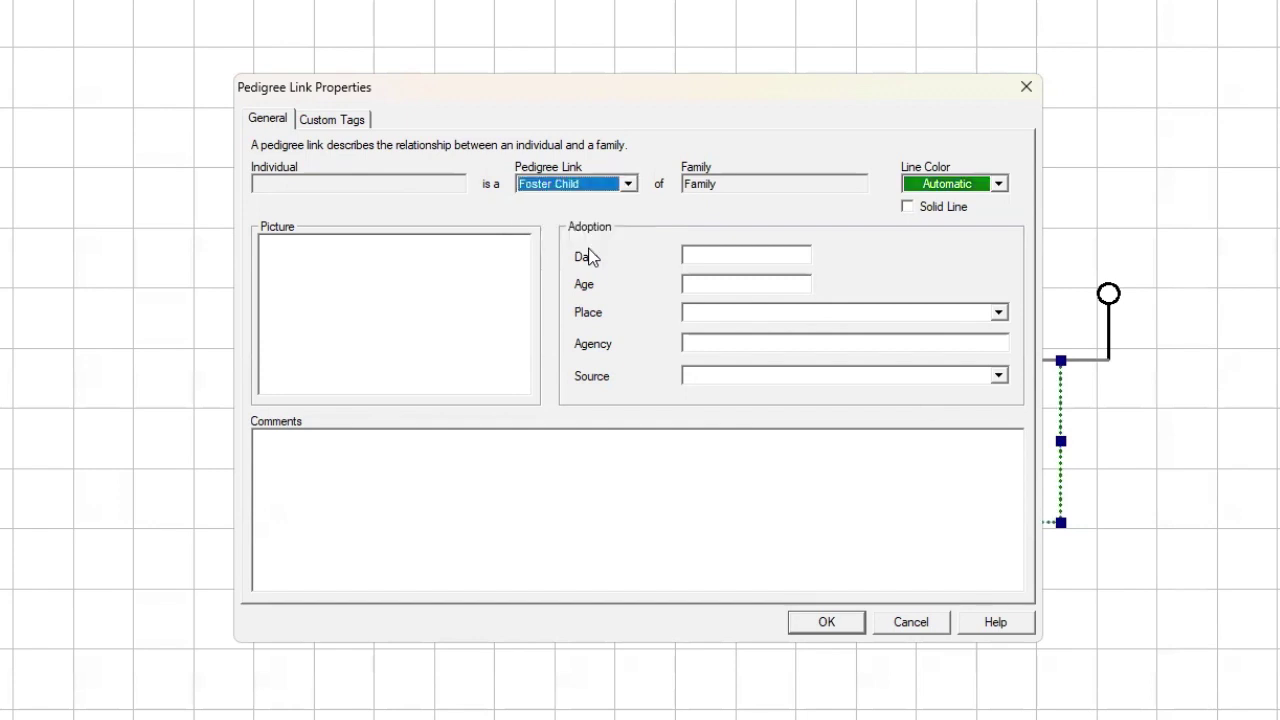
{"action": "left_click", "coordinate": [843, 630]}
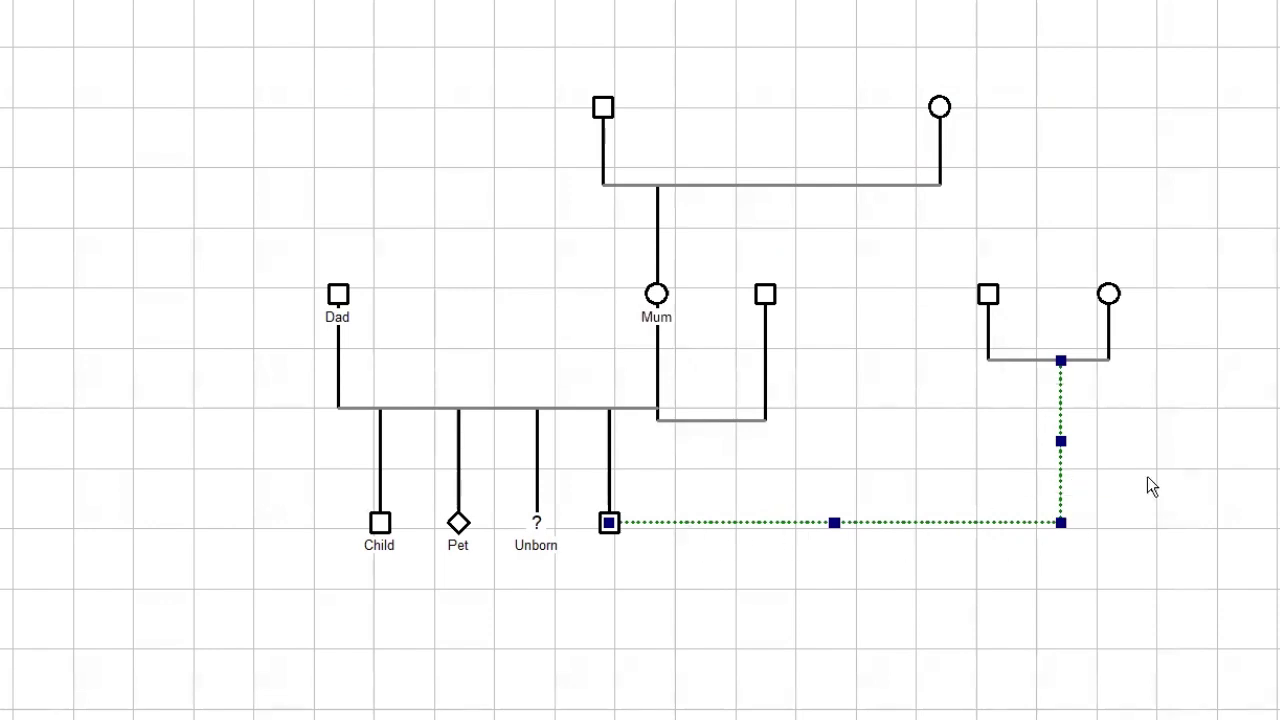
Make the foster link a solid line and try blue as its line colour
{"action": "double_click", "coordinate": [1060, 470]}
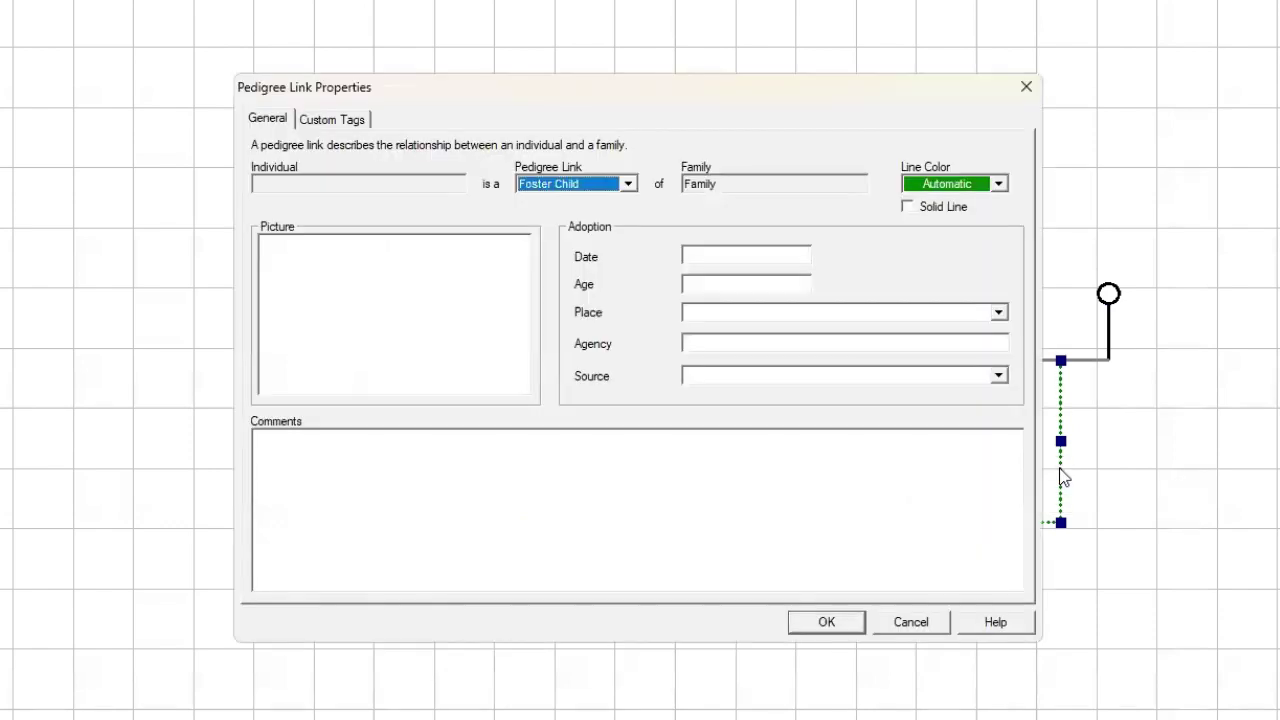
{"action": "left_click", "coordinate": [907, 208]}
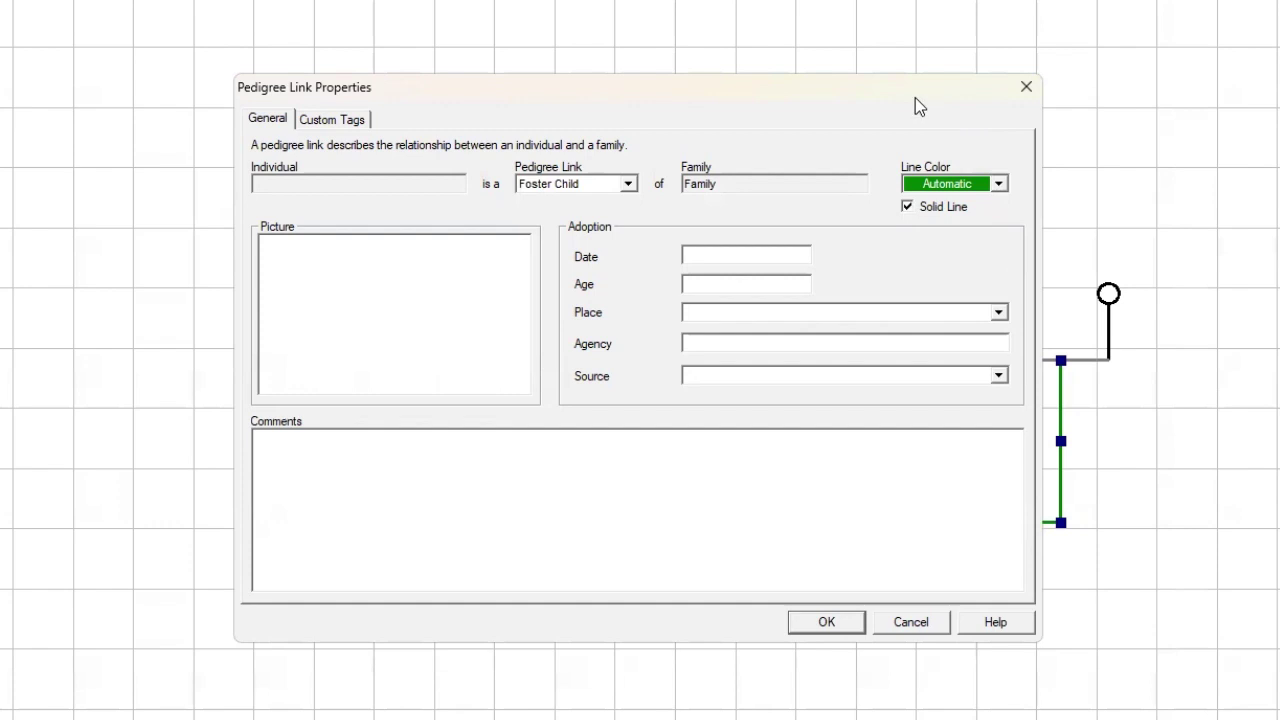
{"action": "left_click_drag", "start_coordinate": [914, 99], "coordinate": [709, 99]}
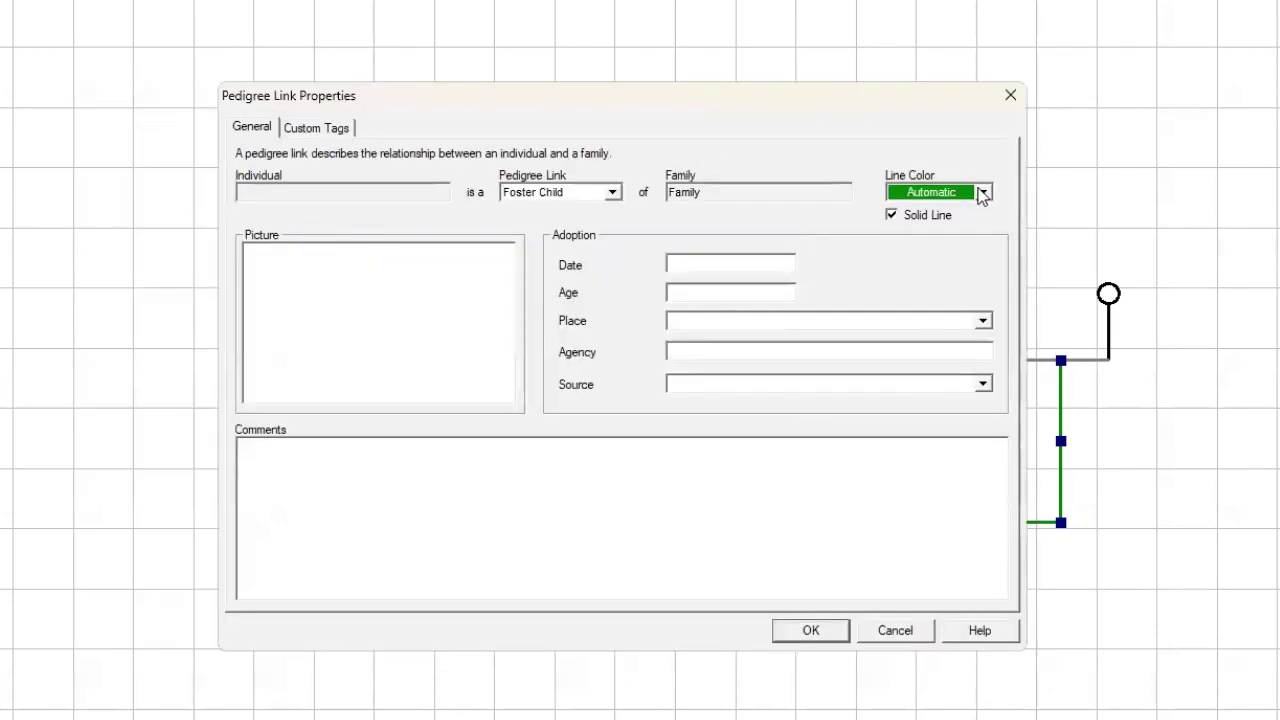
{"action": "left_click", "coordinate": [983, 193]}
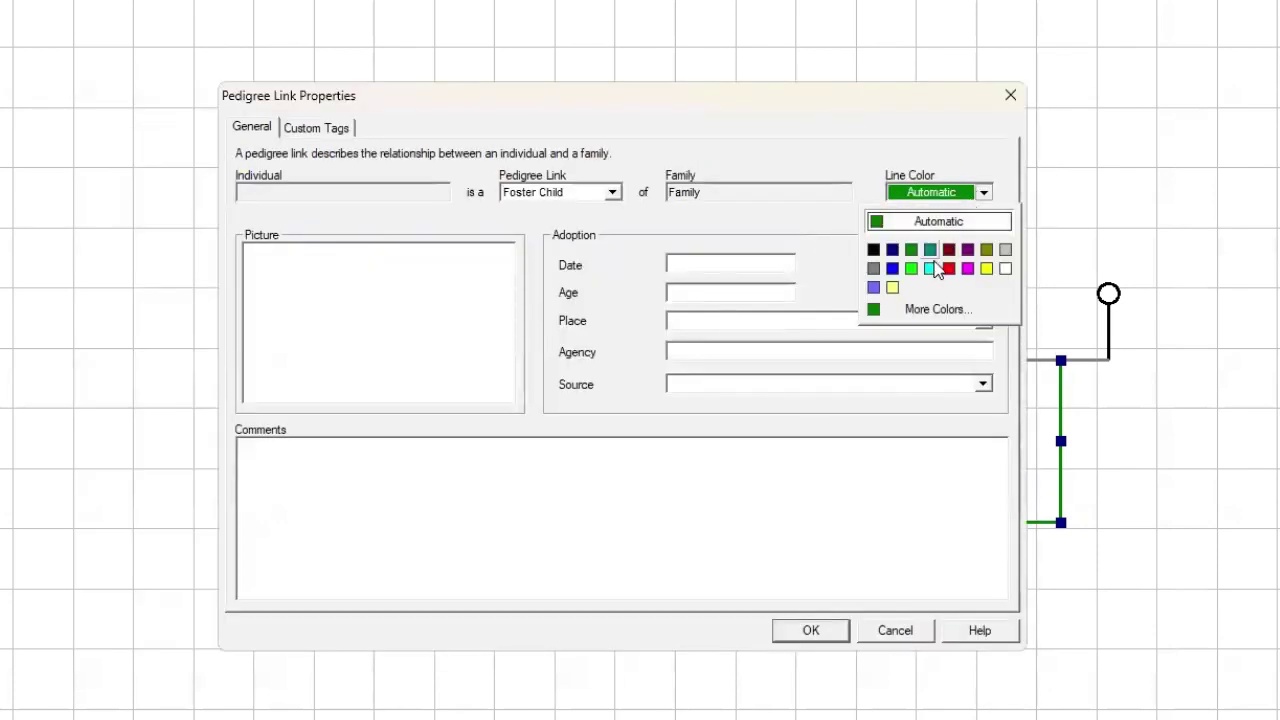
{"action": "left_click", "coordinate": [894, 268]}
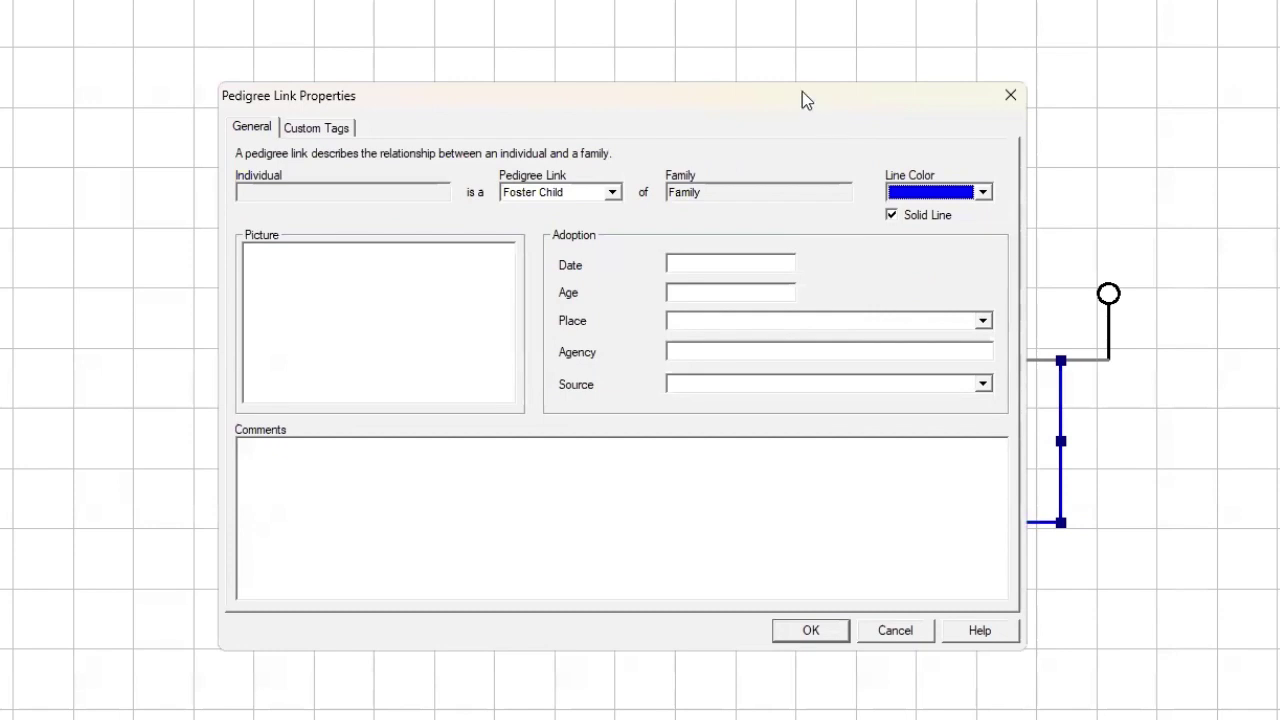
Try bright green, then settle on dark green for the foster link and apply it
{"action": "left_click_drag", "start_coordinate": [803, 97], "coordinate": [505, 94]}
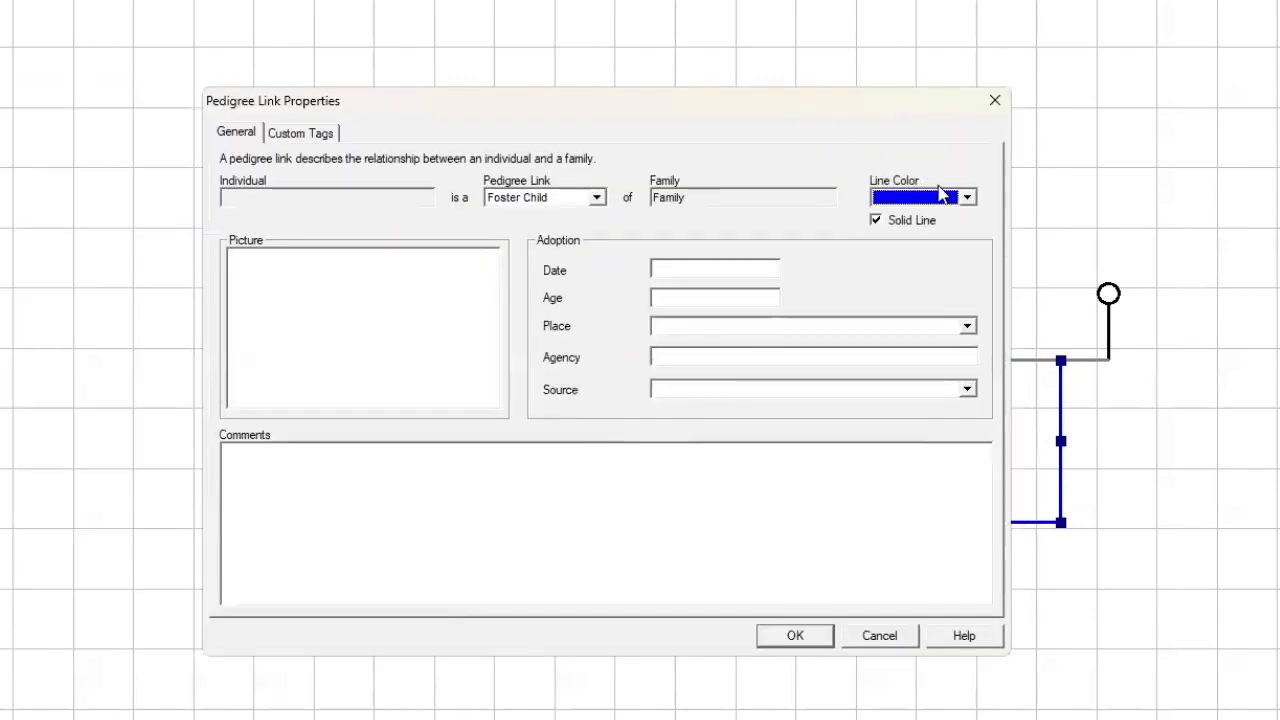
{"action": "left_click", "coordinate": [948, 197]}
{"action": "left_click", "coordinate": [894, 274]}
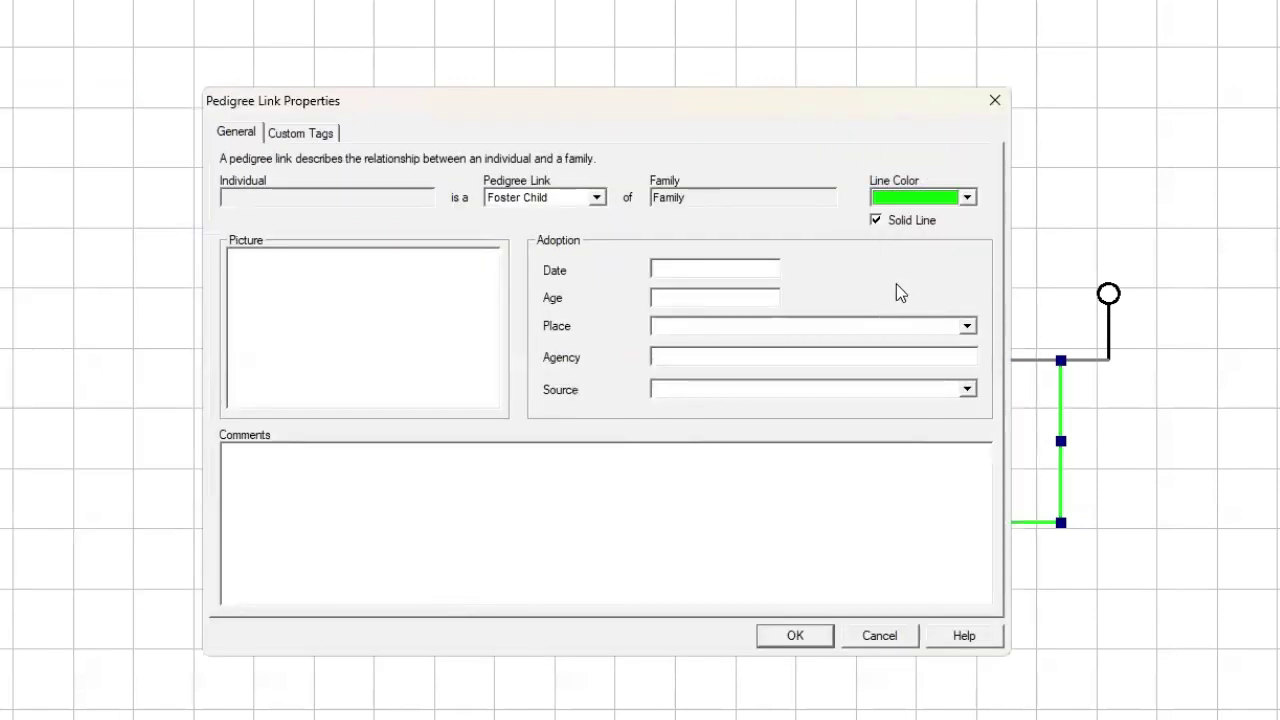
{"action": "left_click", "coordinate": [968, 197]}
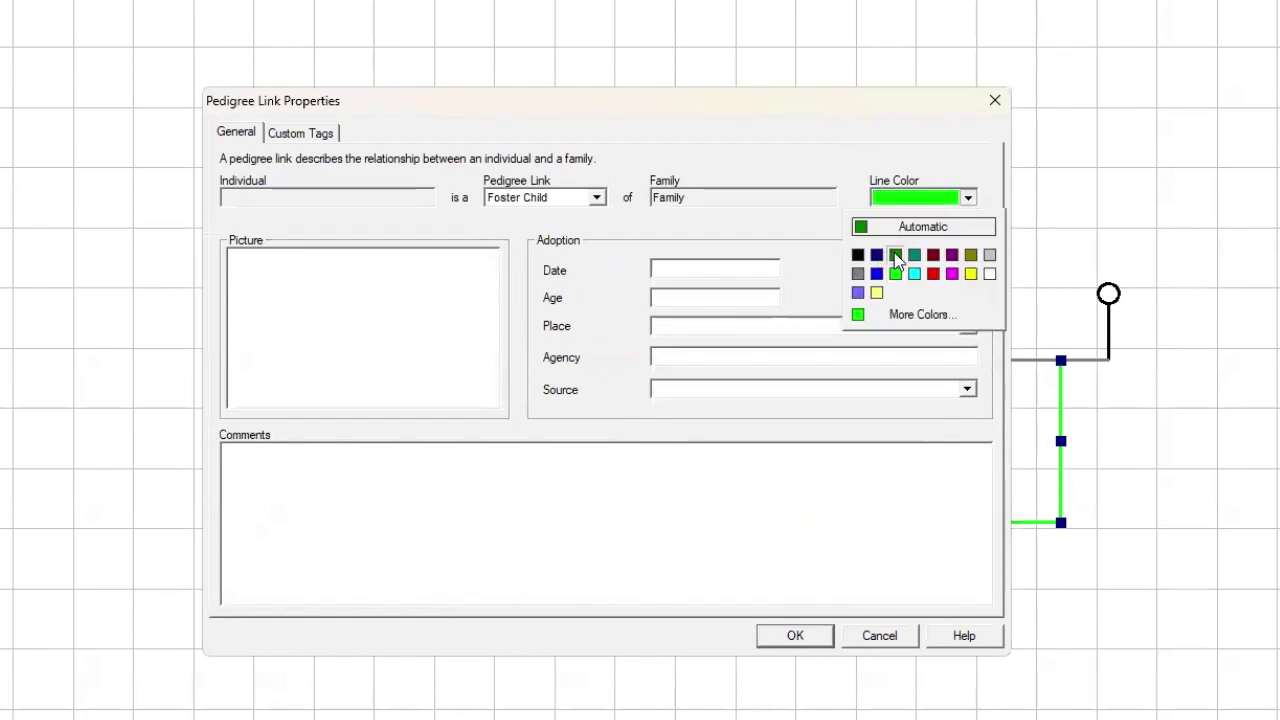
{"action": "left_click", "coordinate": [895, 254]}
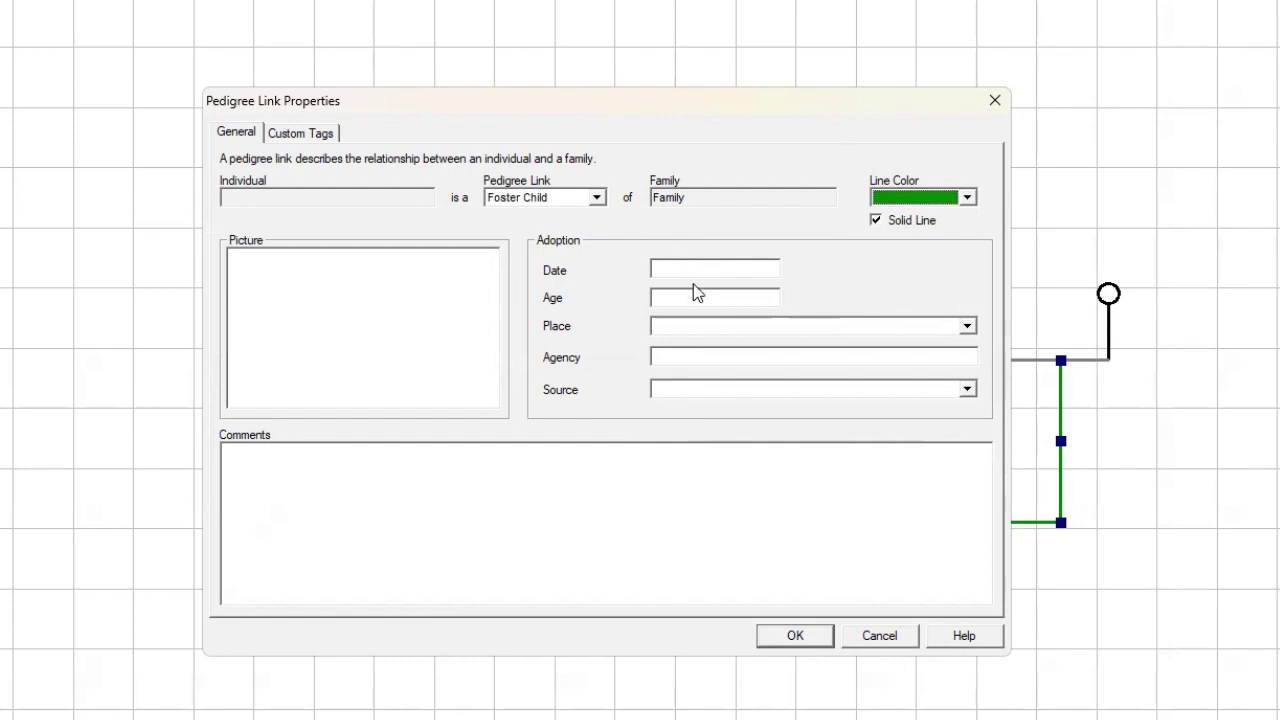
{"action": "left_click", "coordinate": [714, 325]}
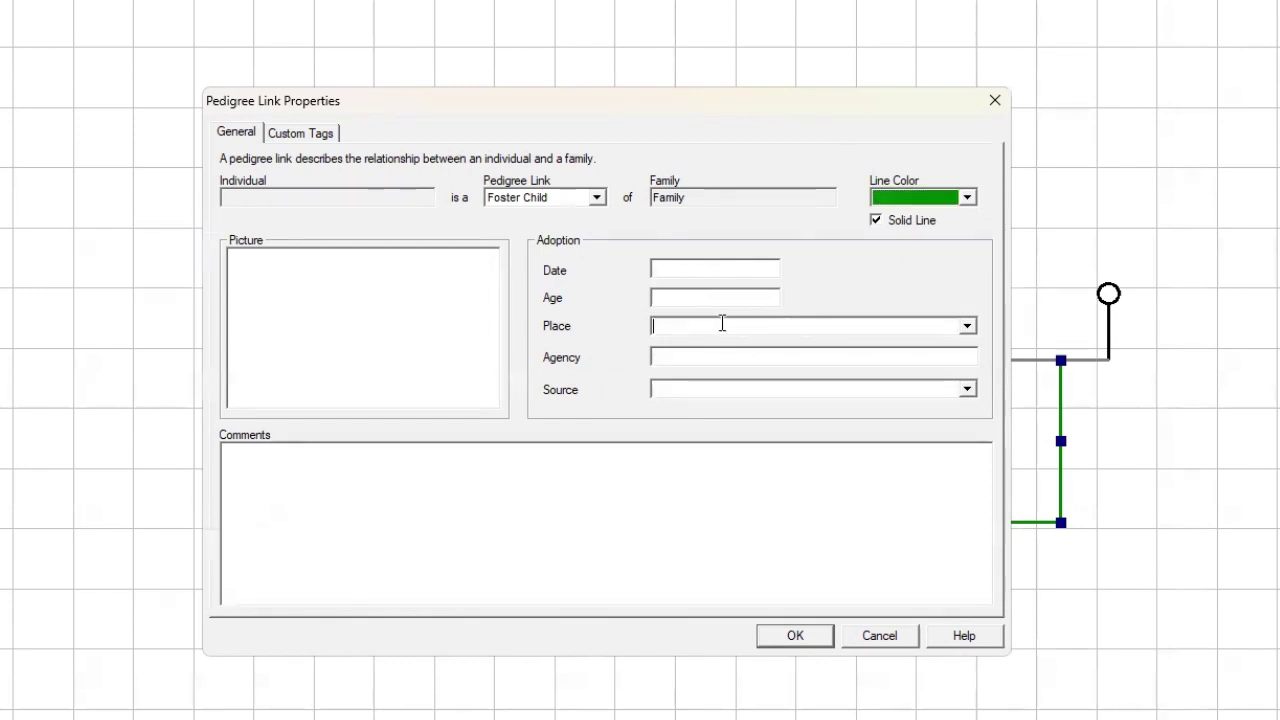
{"action": "left_click", "coordinate": [968, 328]}
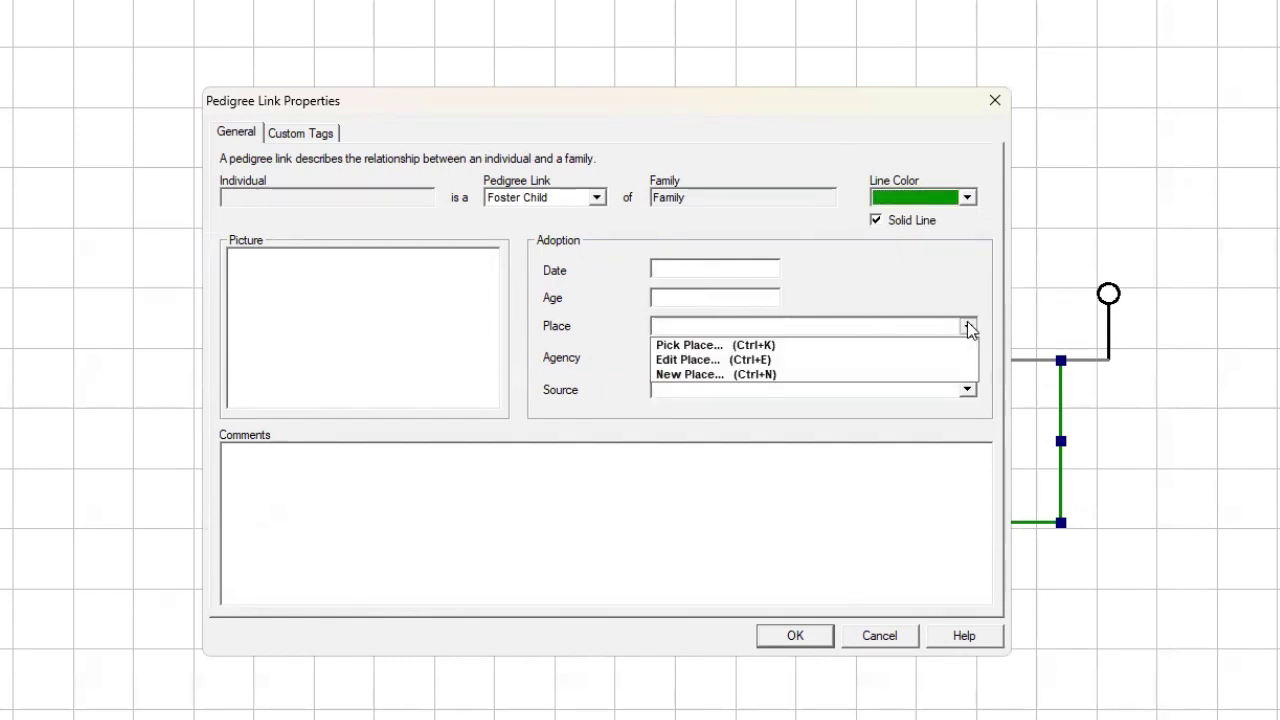
{"action": "left_click", "coordinate": [967, 327]}
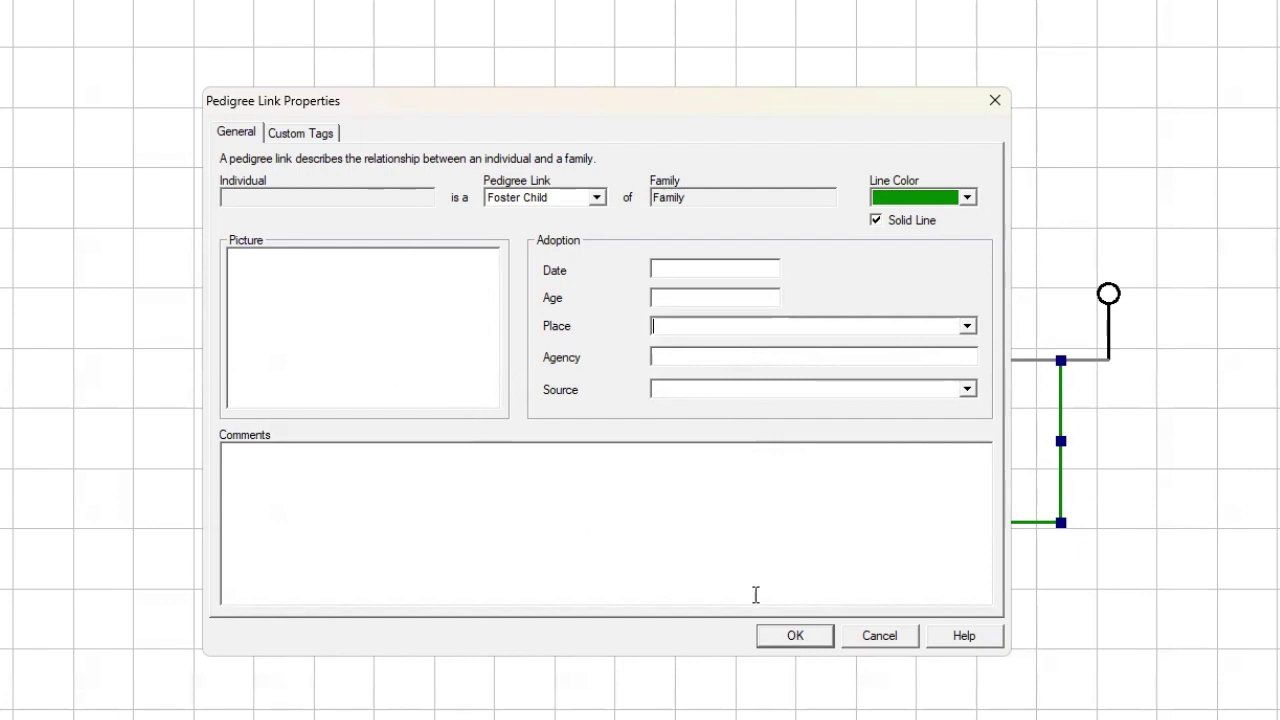
{"action": "left_click", "coordinate": [792, 640]}
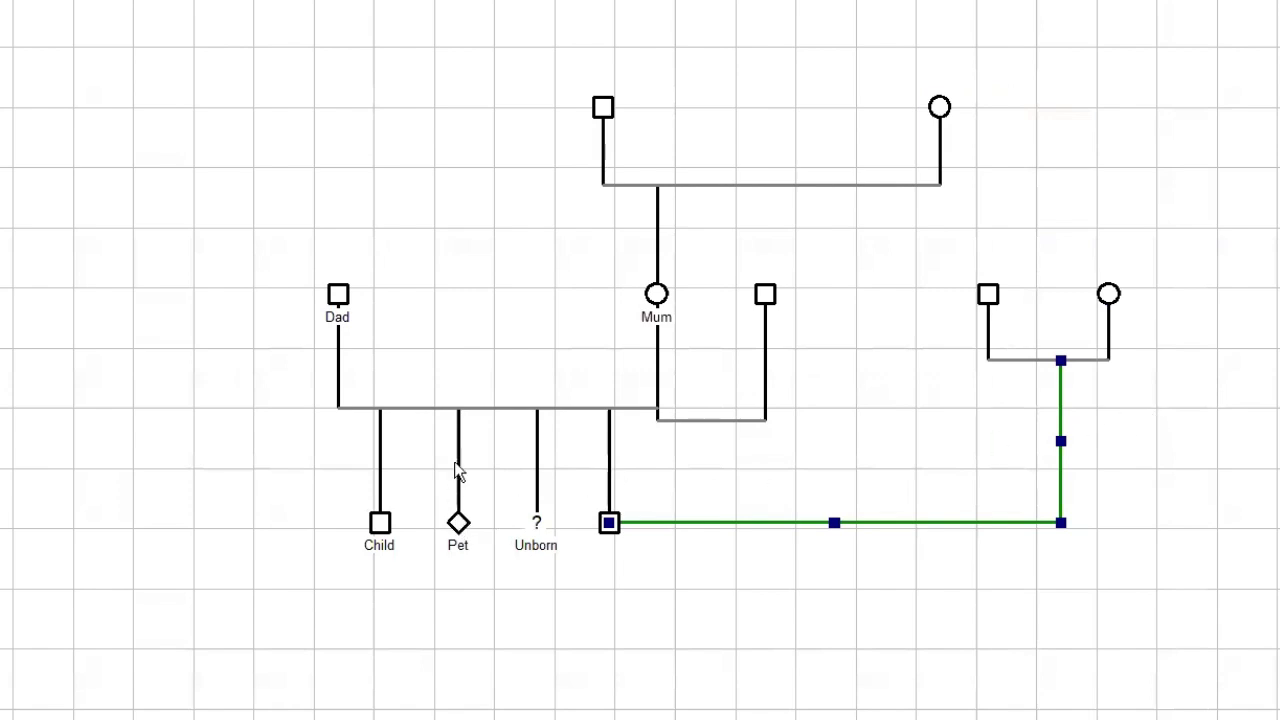
Set Pet's link to the Dad and Mum family to Adopted Child
{"action": "double_click", "coordinate": [458, 462]}
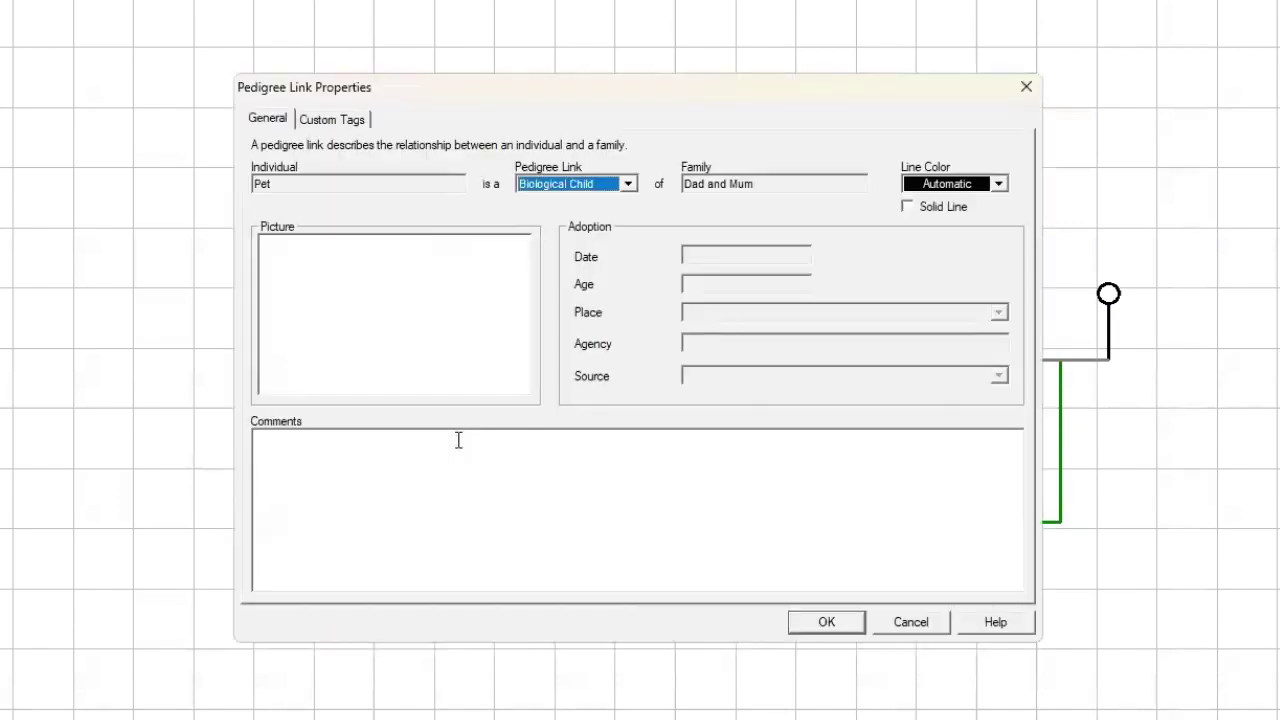
{"action": "left_click", "coordinate": [628, 183]}
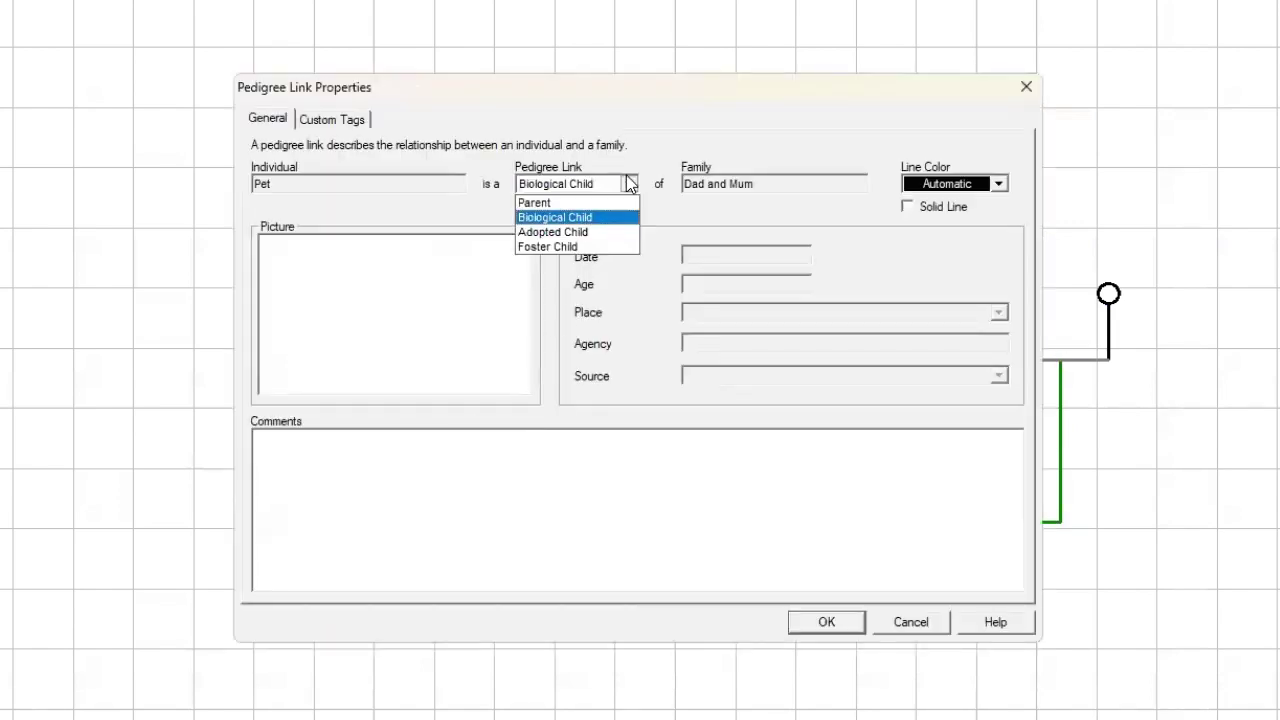
{"action": "left_click", "coordinate": [599, 233]}
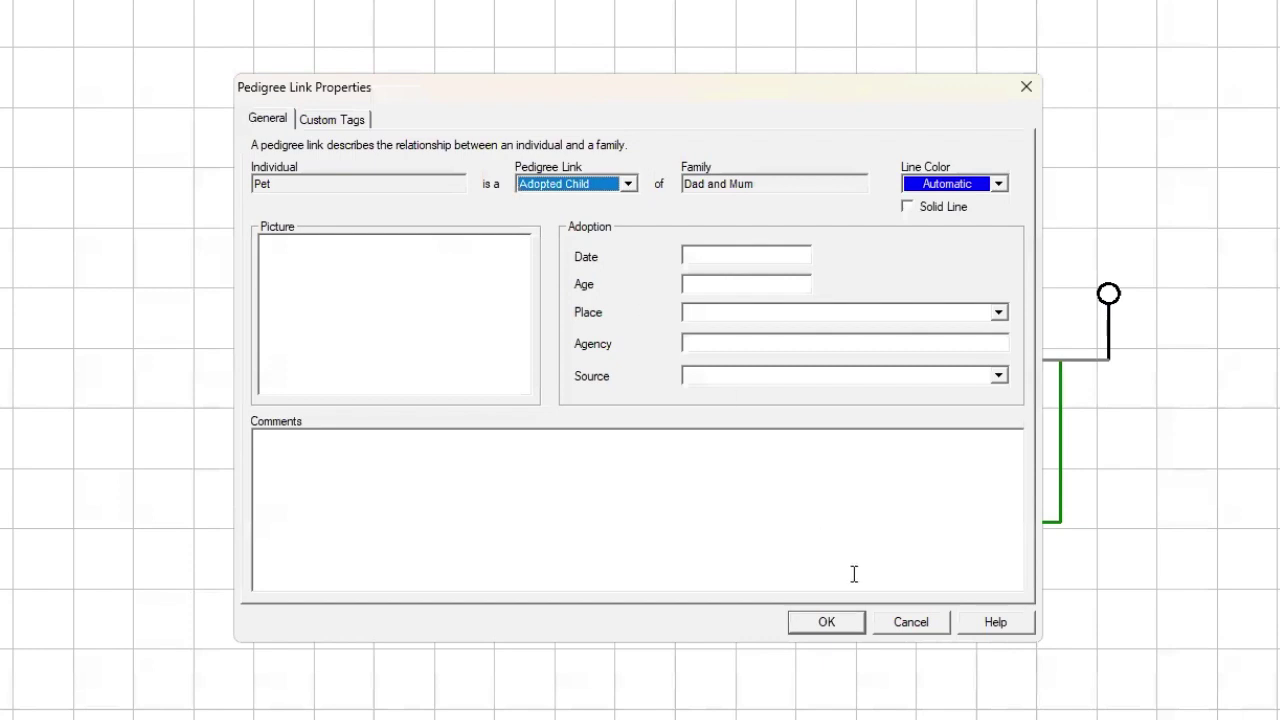
{"action": "left_click", "coordinate": [851, 622]}
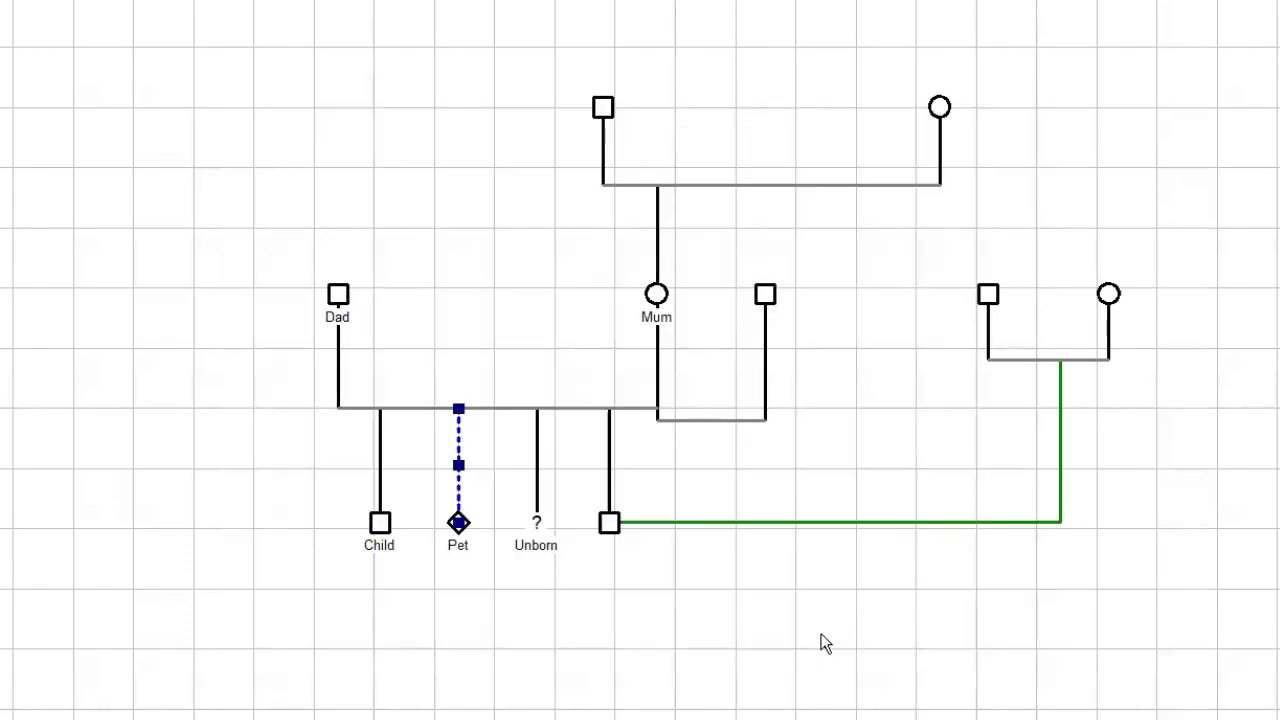
{"action": "left_click", "coordinate": [483, 677]}
Give the Dad and Mum family line the display text 'Type in anything' and nudge it
{"action": "double_click", "coordinate": [479, 407]}
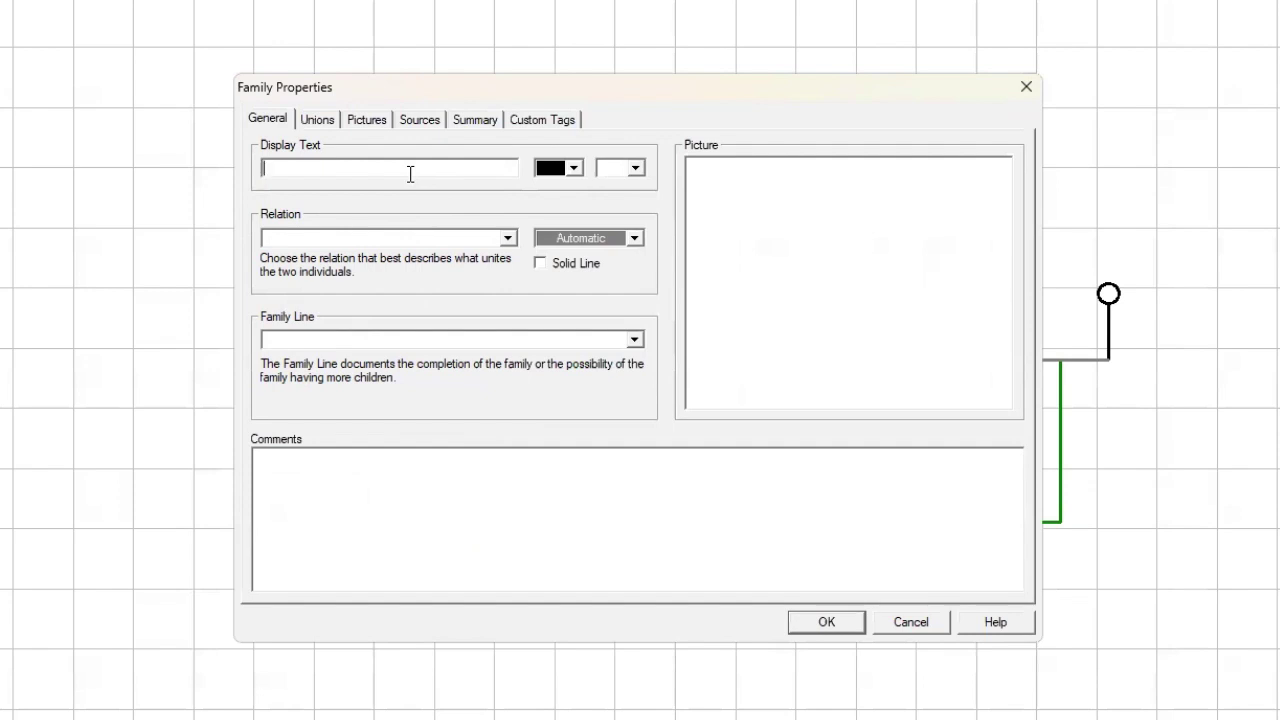
{"action": "type", "text": "Type in anything"}
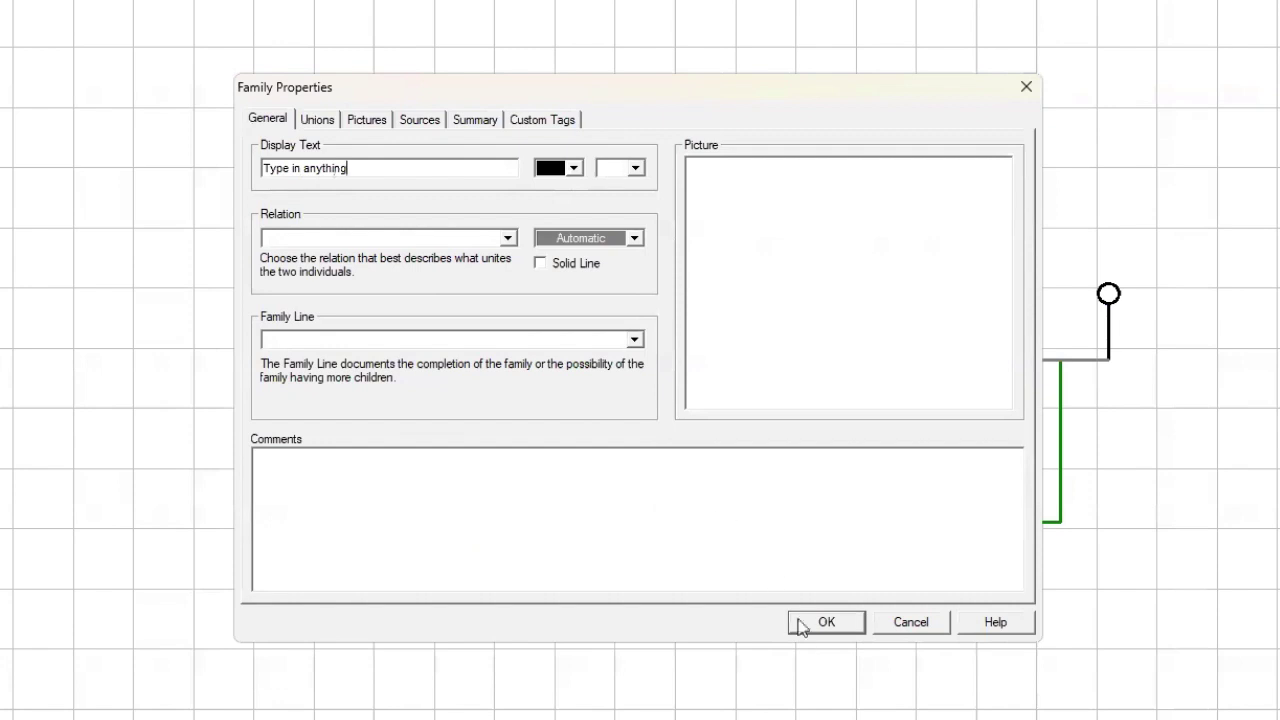
{"action": "left_click", "coordinate": [800, 625]}
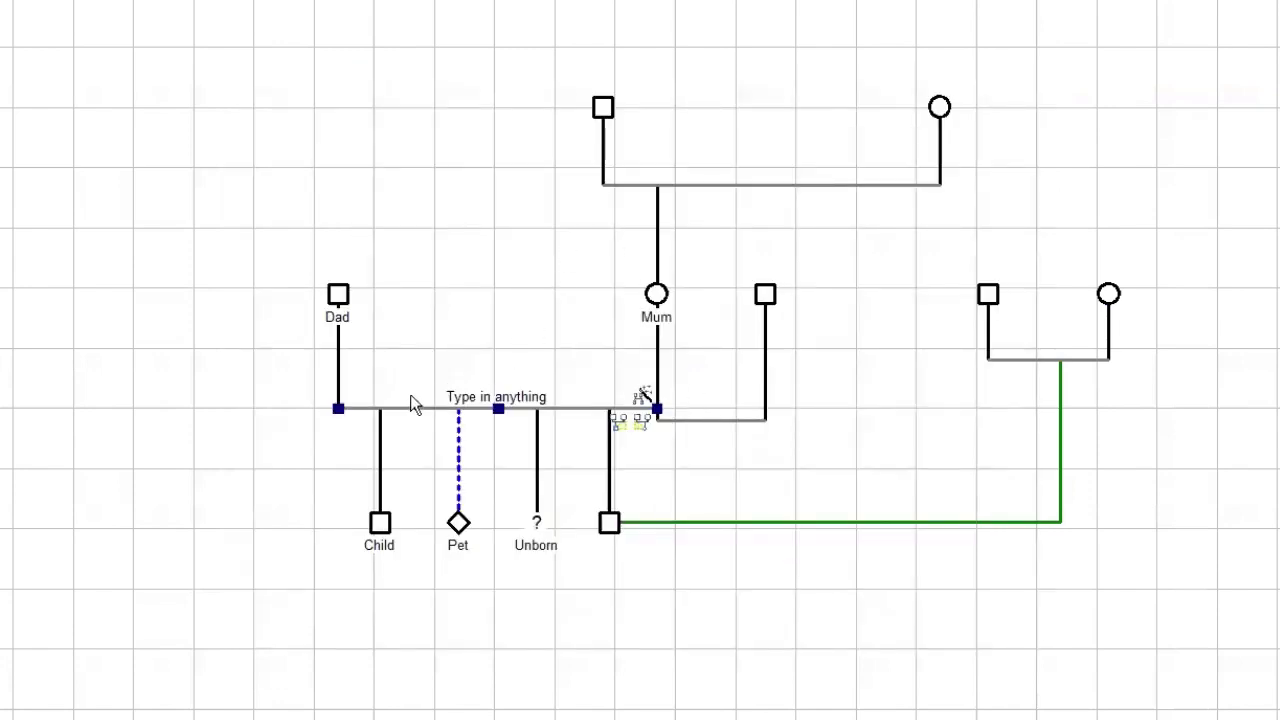
{"action": "mouse_move", "coordinate": [477, 414]}
{"action": "left_mouse_down"}
{"action": "mouse_move", "coordinate": [486, 436]}
{"action": "mouse_move", "coordinate": [498, 412]}
{"action": "mouse_move", "coordinate": [484, 430]}
{"action": "mouse_move", "coordinate": [480, 405]}
{"action": "left_mouse_up"}
Delete the 'Type in anything' label and set the Dad and Mum relation to Marriage
{"action": "double_click", "coordinate": [481, 406]}
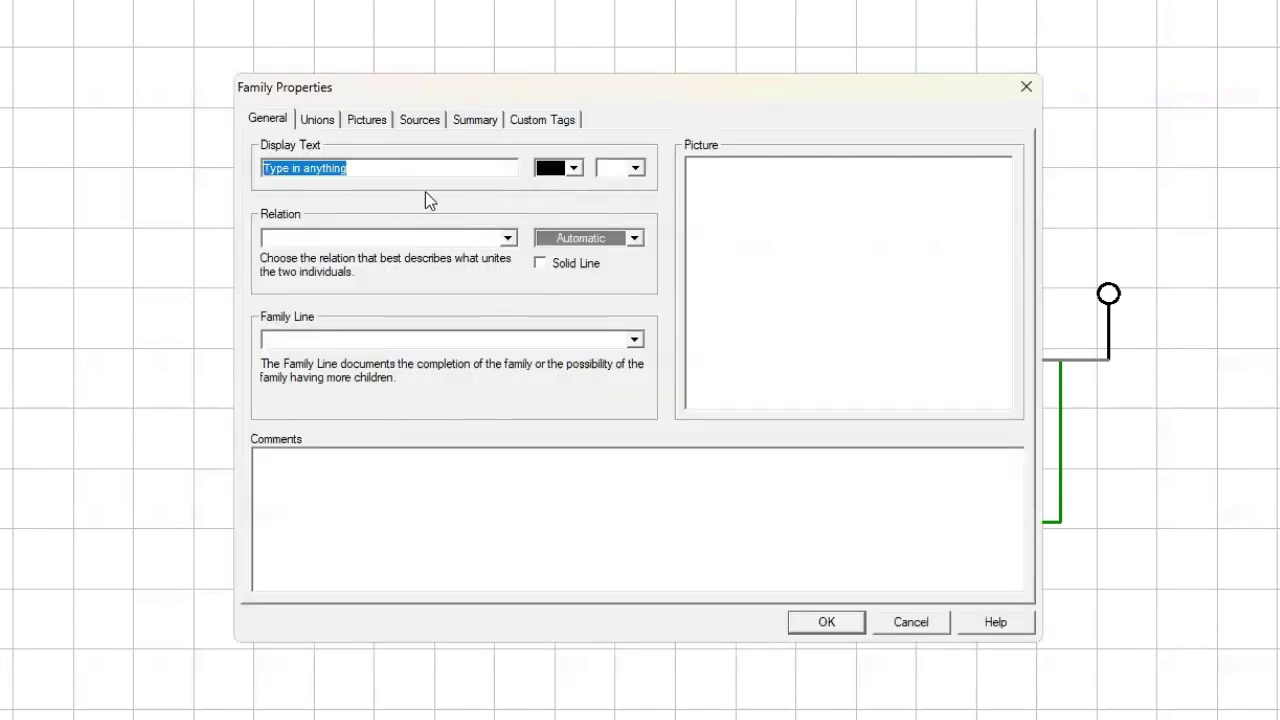
{"action": "key", "text": "Delete"}
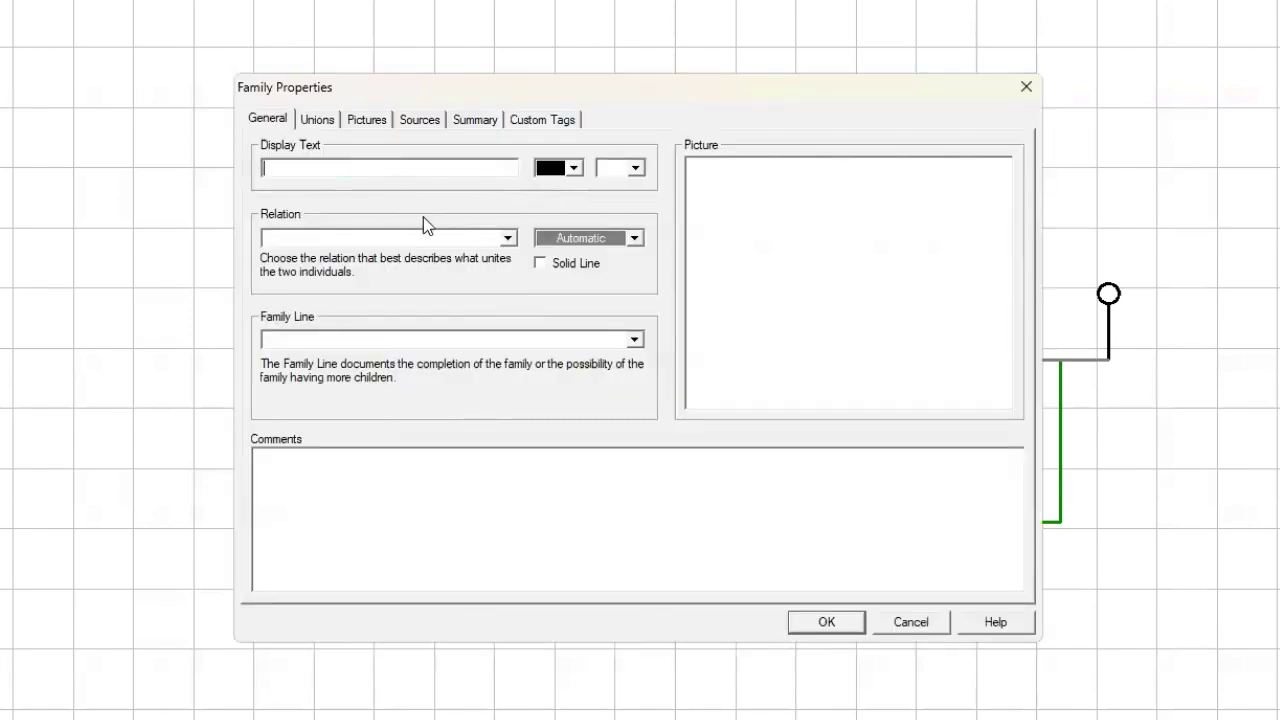
{"action": "left_click", "coordinate": [508, 240]}
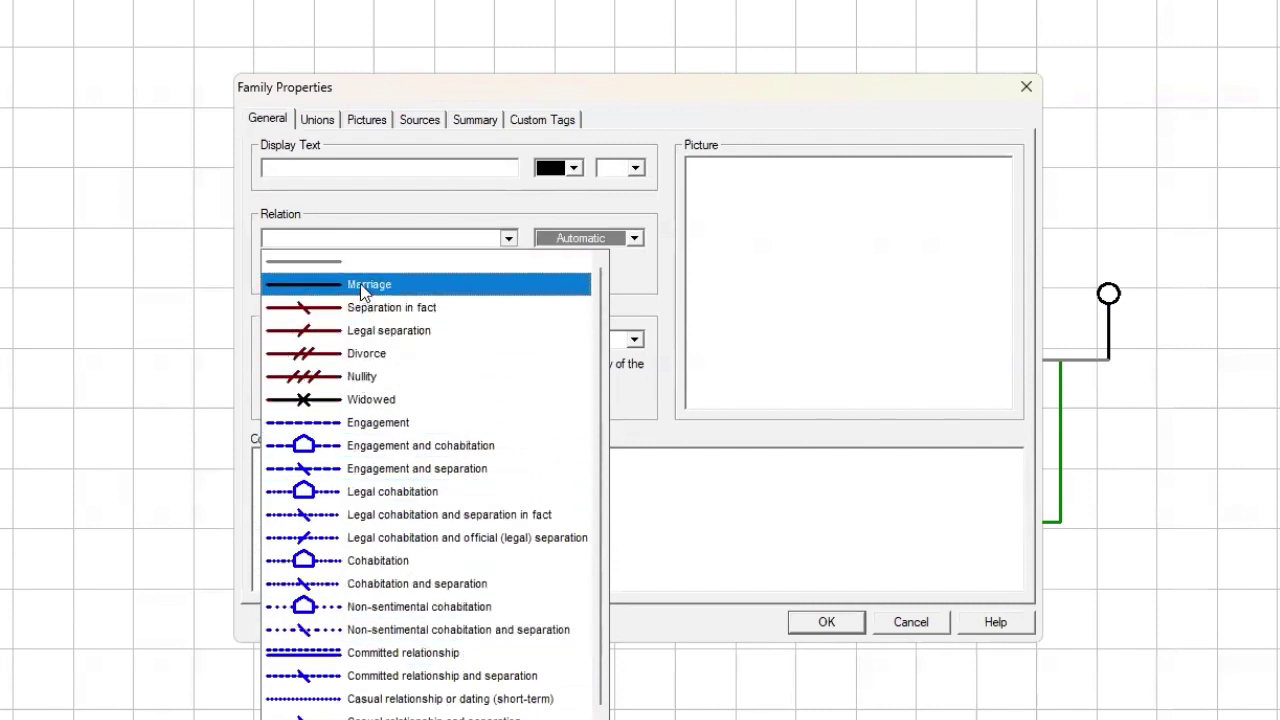
{"action": "left_click", "coordinate": [300, 284]}
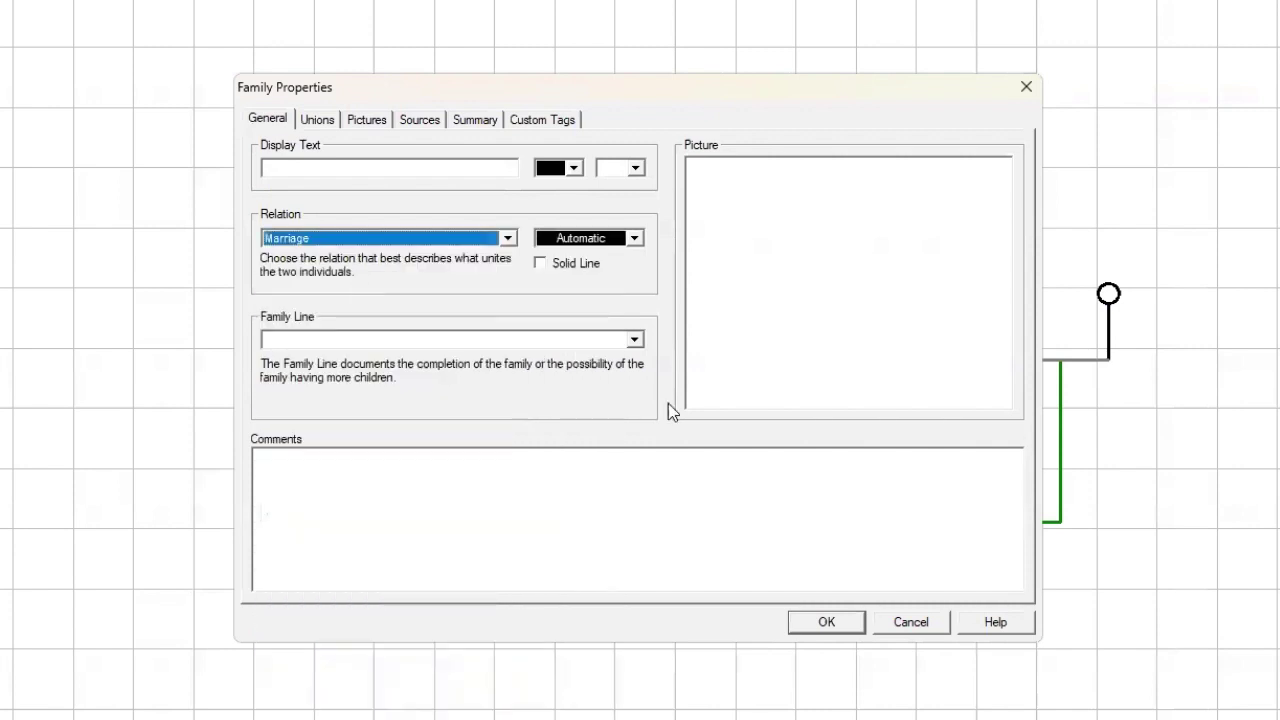
{"action": "left_click", "coordinate": [633, 340]}
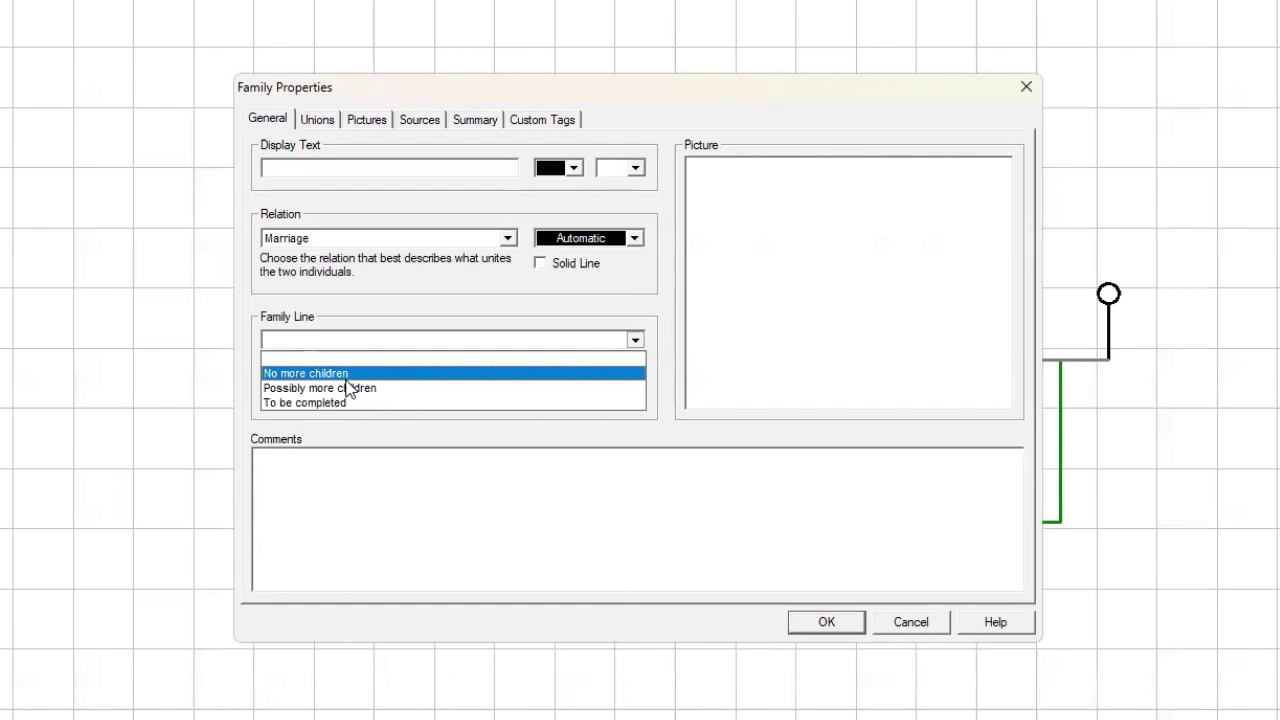
{"action": "left_click", "coordinate": [826, 632]}
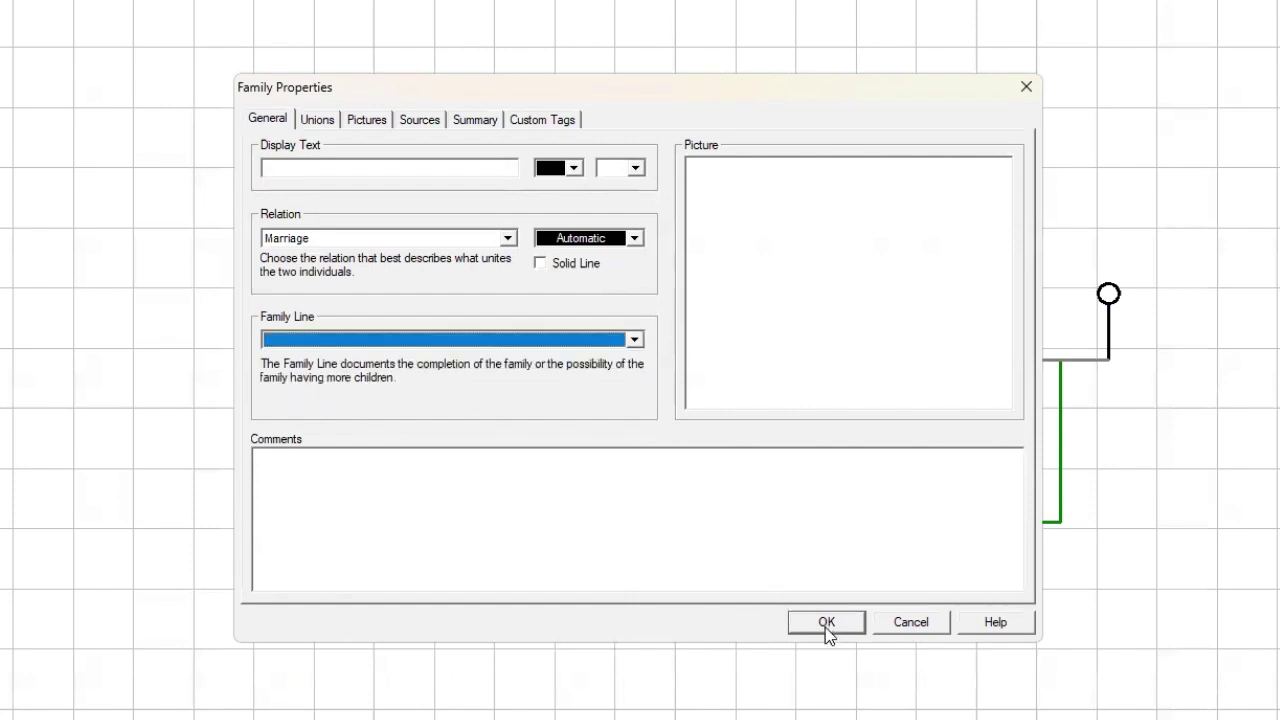
{"action": "left_click", "coordinate": [826, 624]}
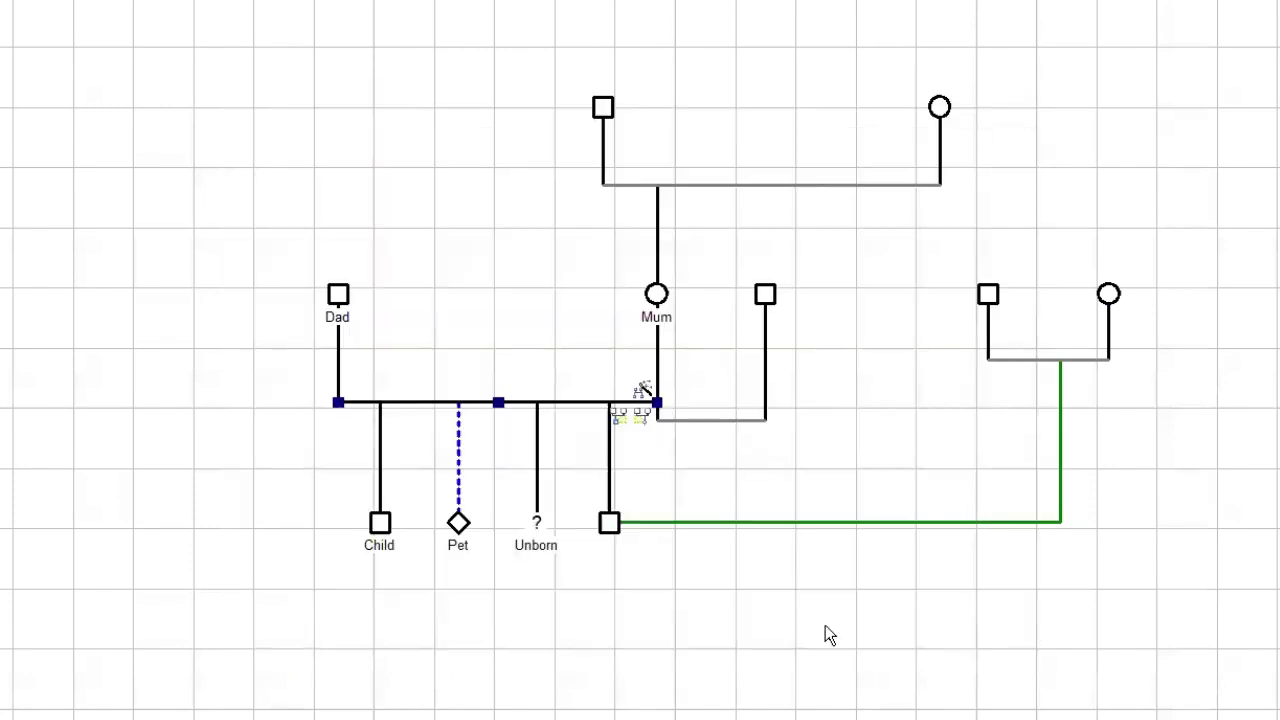
{"action": "left_click", "coordinate": [963, 655]}
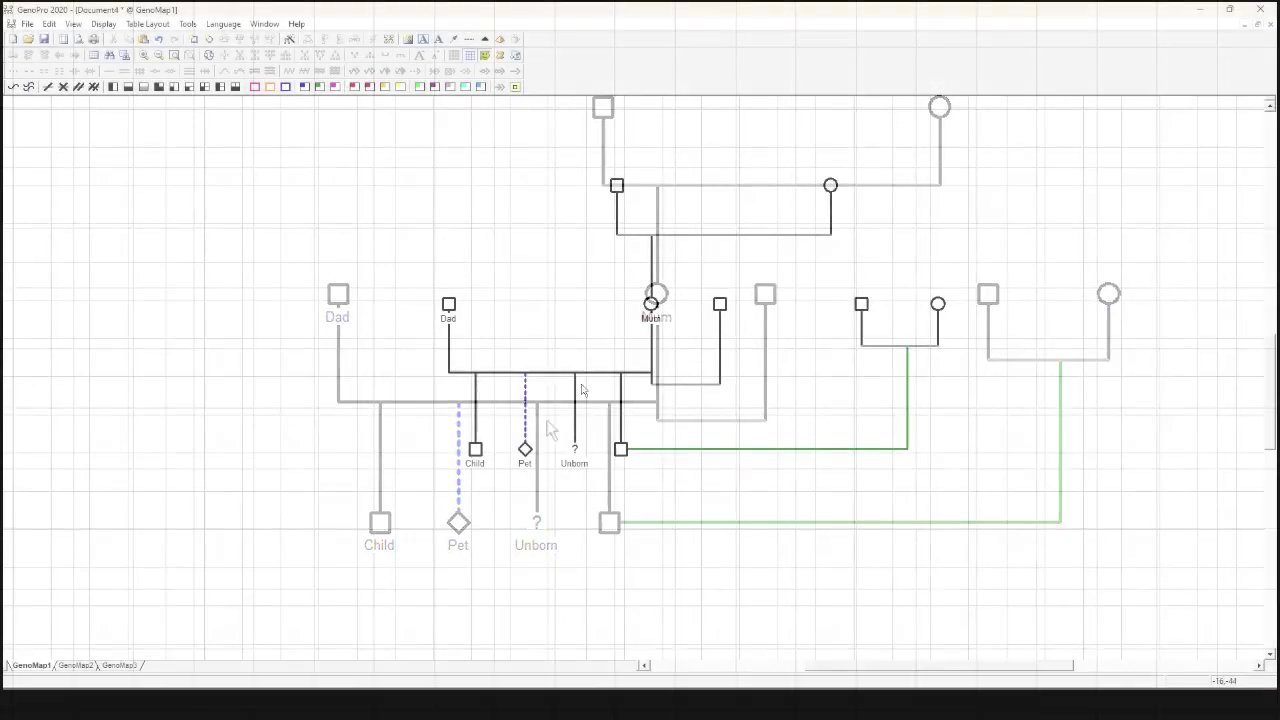
{"action": "right_click", "coordinate": [449, 314]}
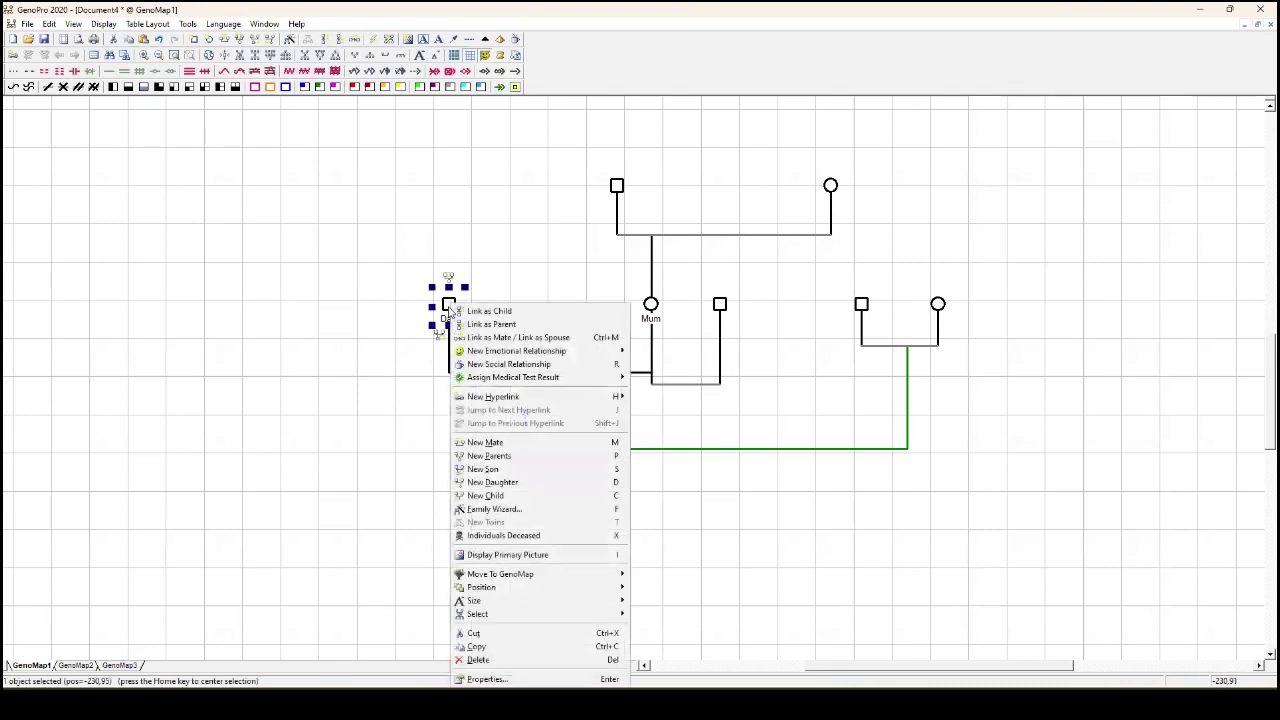
{"action": "left_click", "coordinate": [537, 540]}
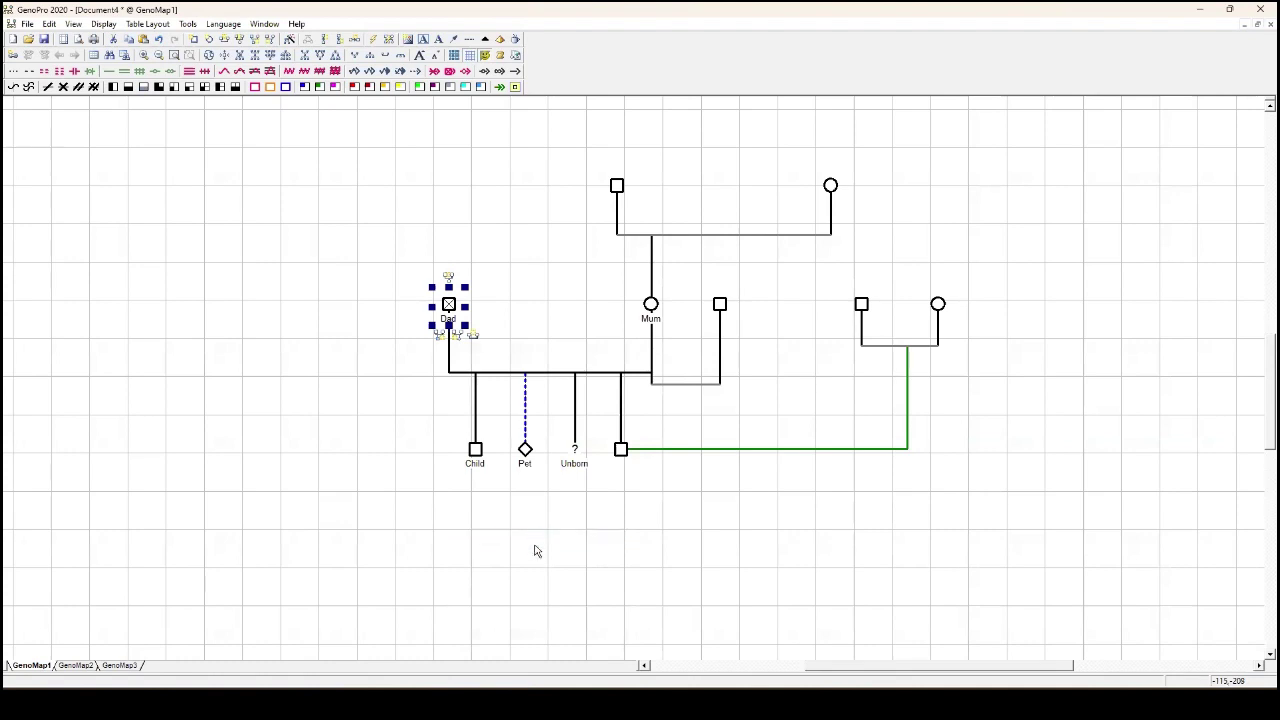
{"action": "left_click", "coordinate": [533, 565]}
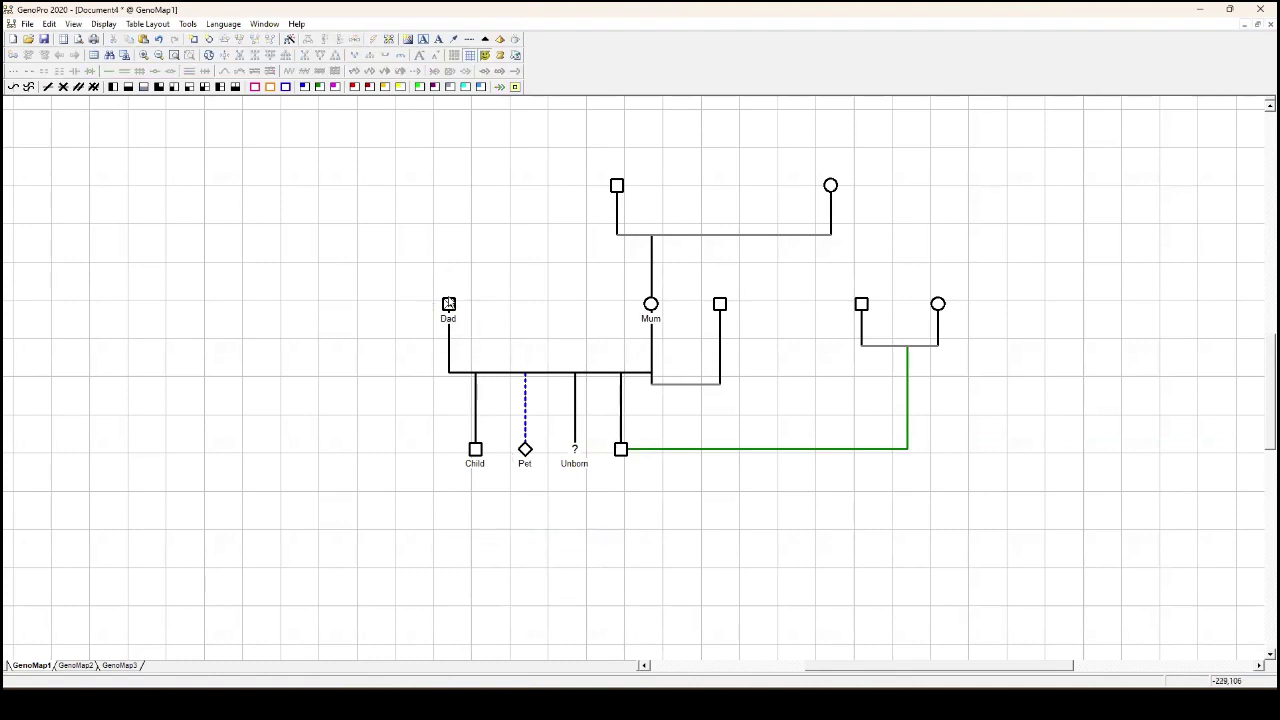
{"action": "mouse_move", "coordinate": [449, 304]}
{"action": "right_click", "coordinate": [449, 304]}
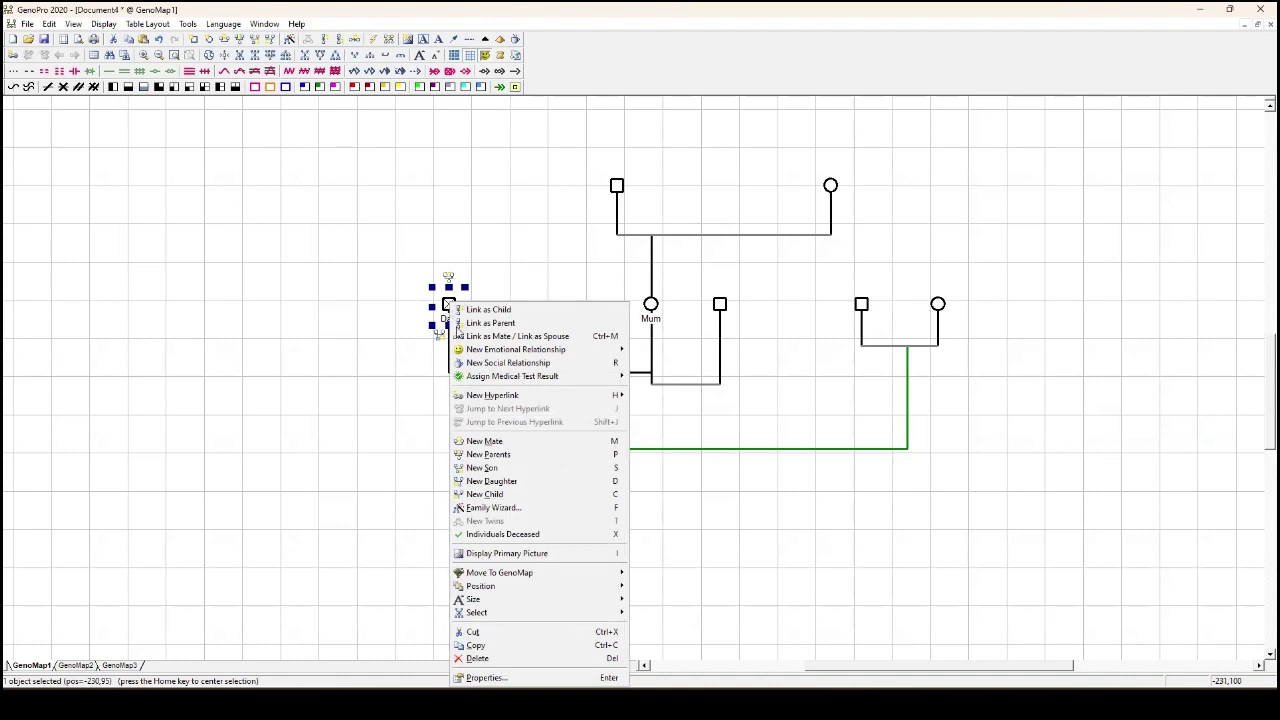
{"action": "left_click", "coordinate": [566, 535]}
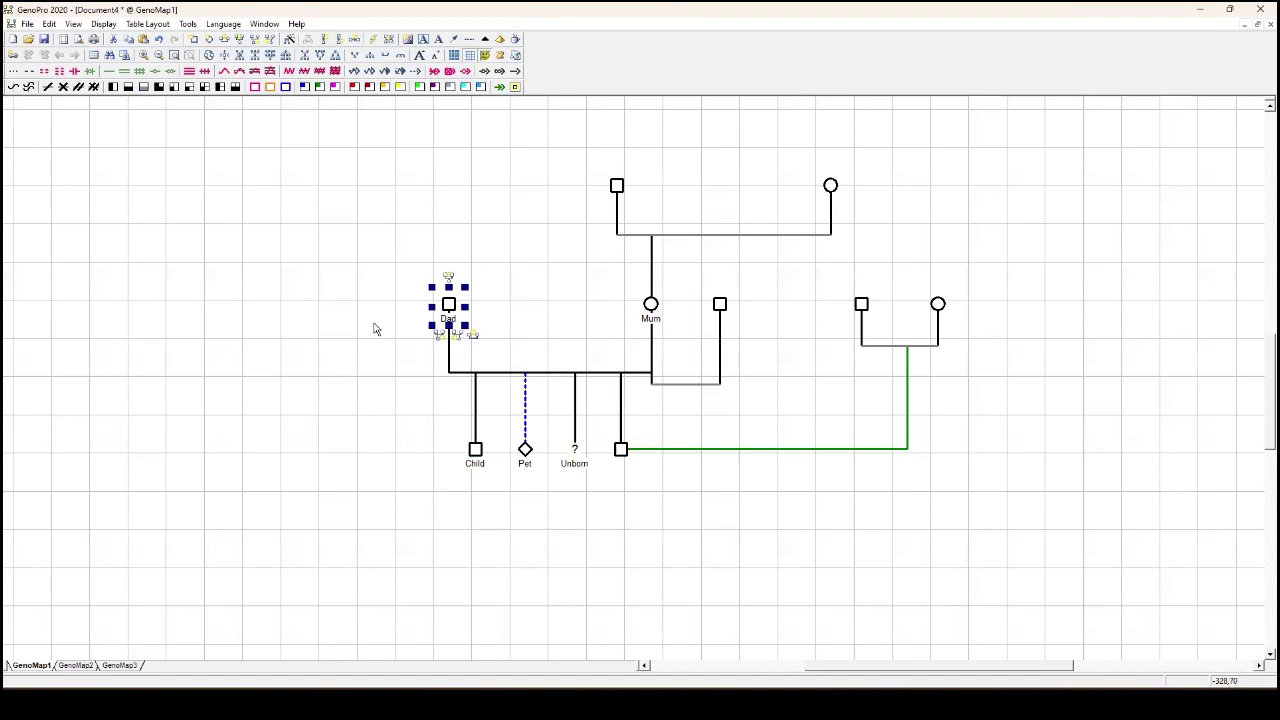
{"action": "left_click", "coordinate": [957, 583]}
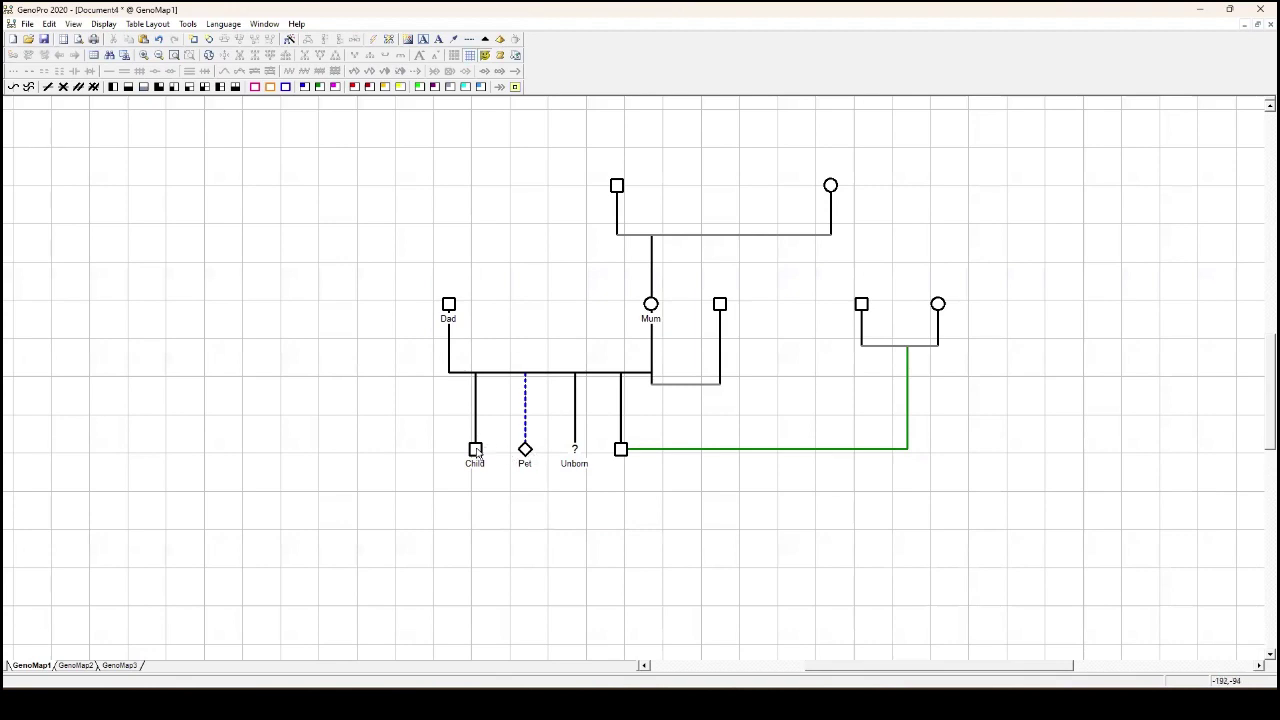
Order the children Pet, Unborn, Child, fostered son, then select Child and that son
{"action": "mouse_move", "coordinate": [476, 452]}
{"action": "left_mouse_down"}
{"action": "mouse_move", "coordinate": [597, 455]}
{"action": "mouse_move", "coordinate": [479, 450]}
{"action": "left_mouse_up"}
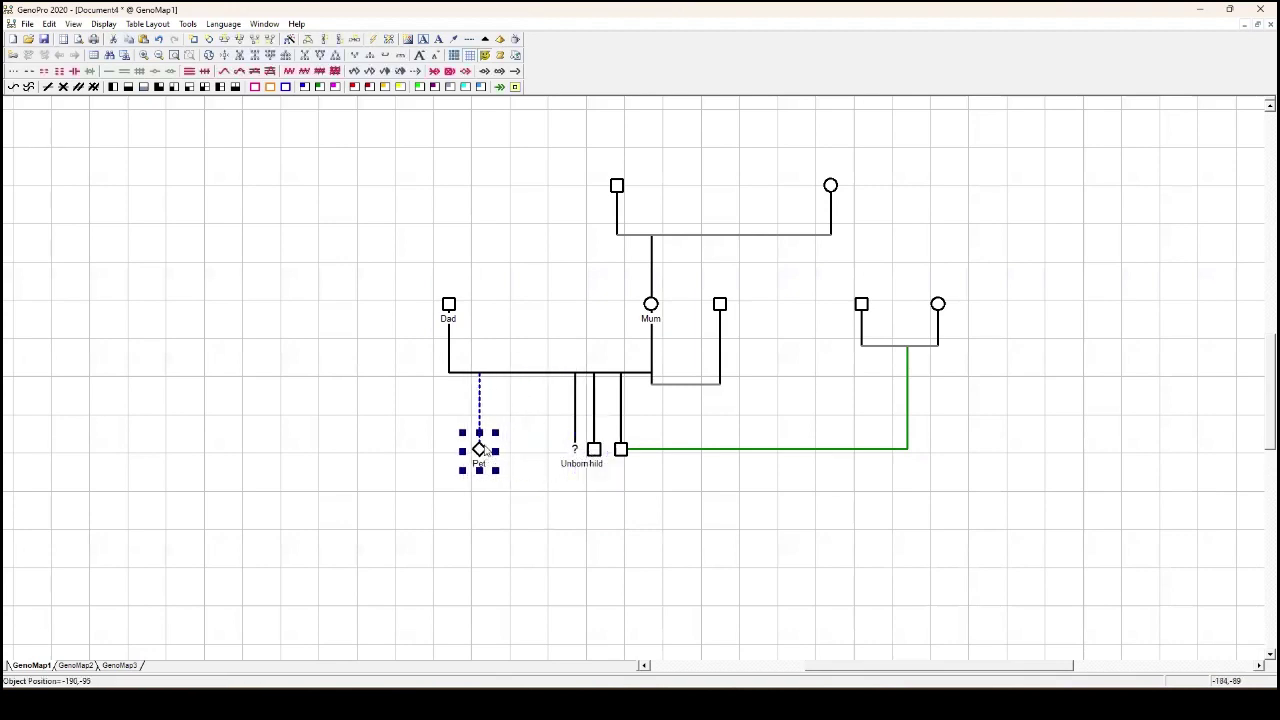
{"action": "left_click_drag", "start_coordinate": [567, 455], "coordinate": [509, 455]}
{"action": "left_click", "coordinate": [593, 456]}
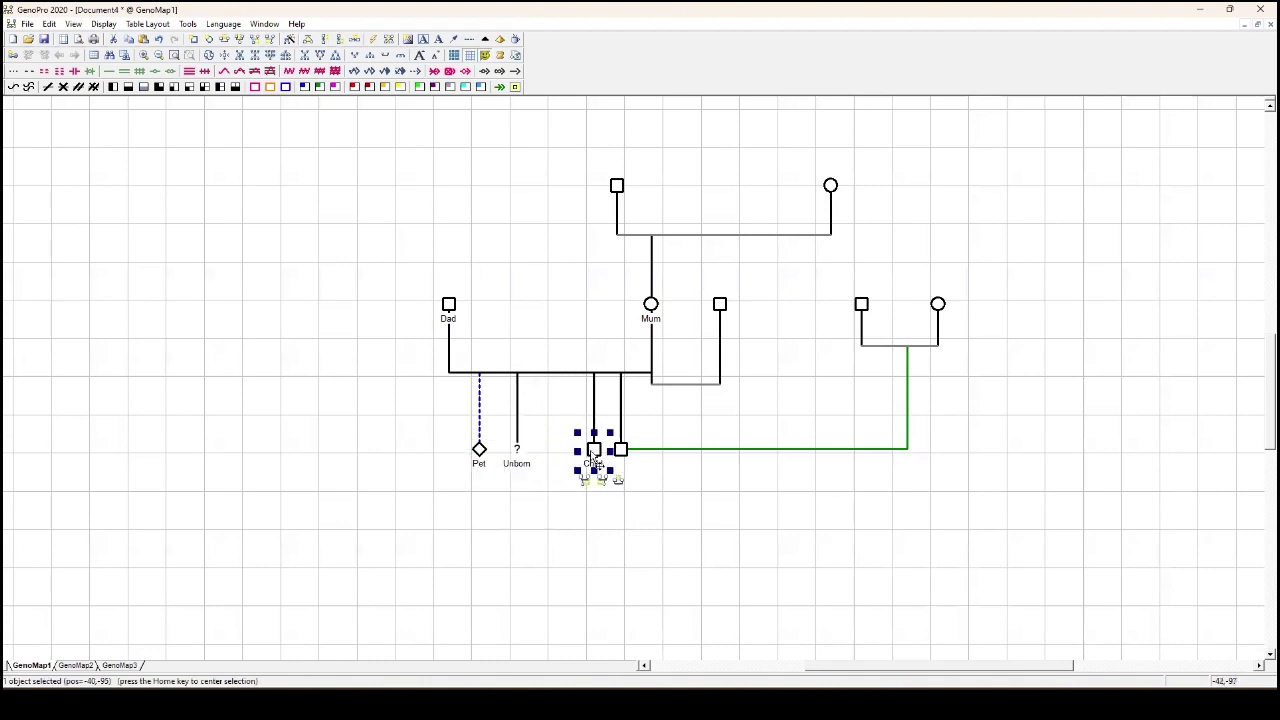
{"action": "left_click_drag", "start_coordinate": [593, 456], "coordinate": [578, 455]}
{"action": "left_click", "coordinate": [643, 500]}
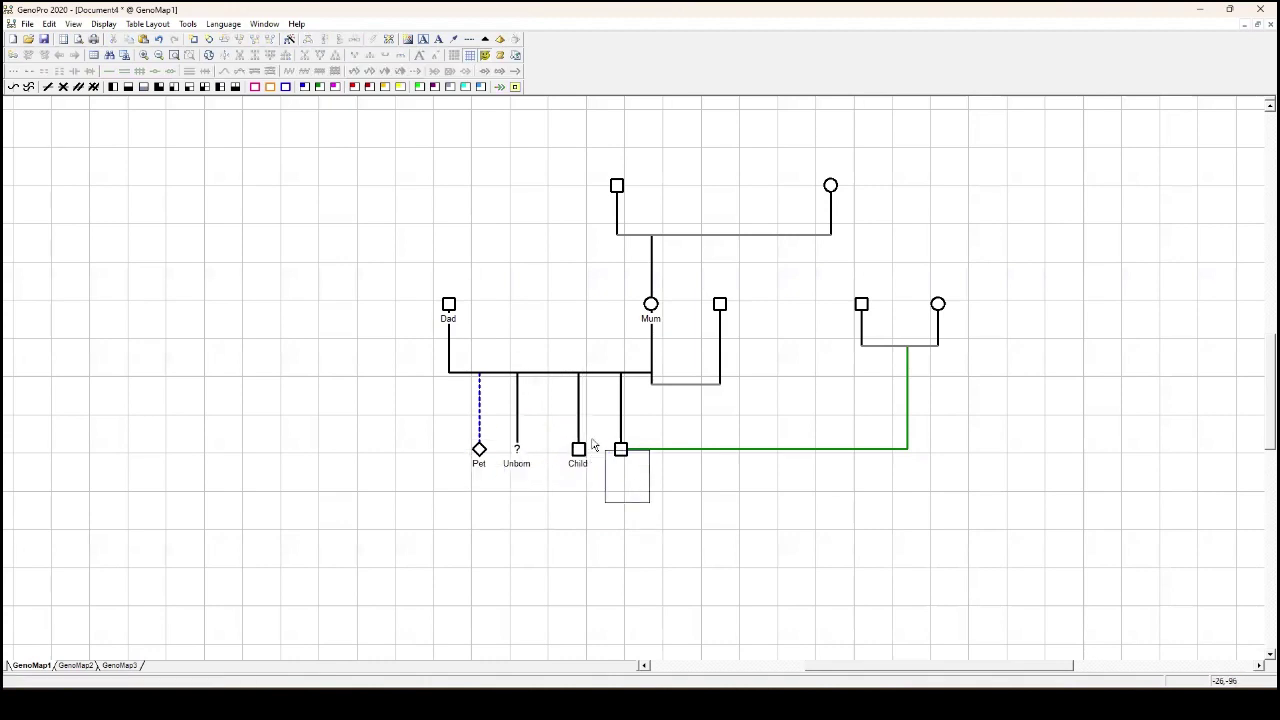
{"action": "left_click", "coordinate": [593, 444]}
{"action": "left_click", "coordinate": [686, 537]}
{"action": "left_click_drag", "start_coordinate": [681, 480], "coordinate": [557, 428]}
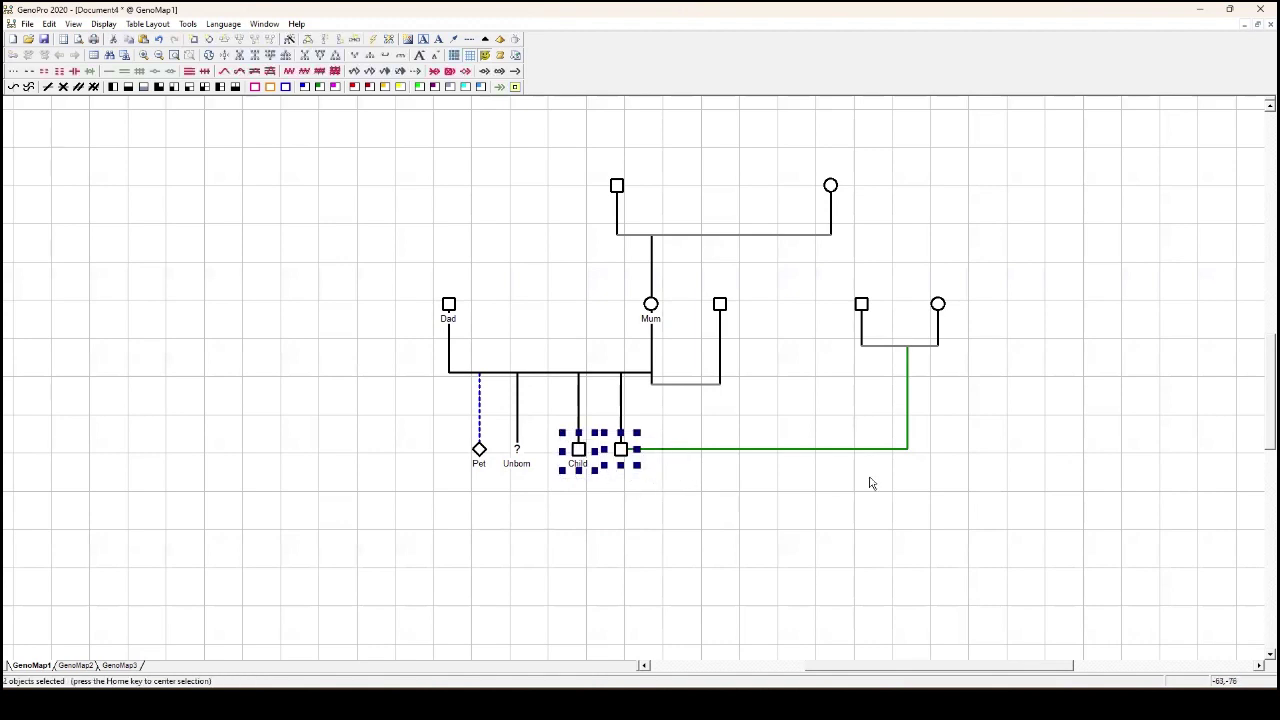
Link the selected Child and fostered son as twins with New Twins
{"action": "right_click", "coordinate": [620, 452]}
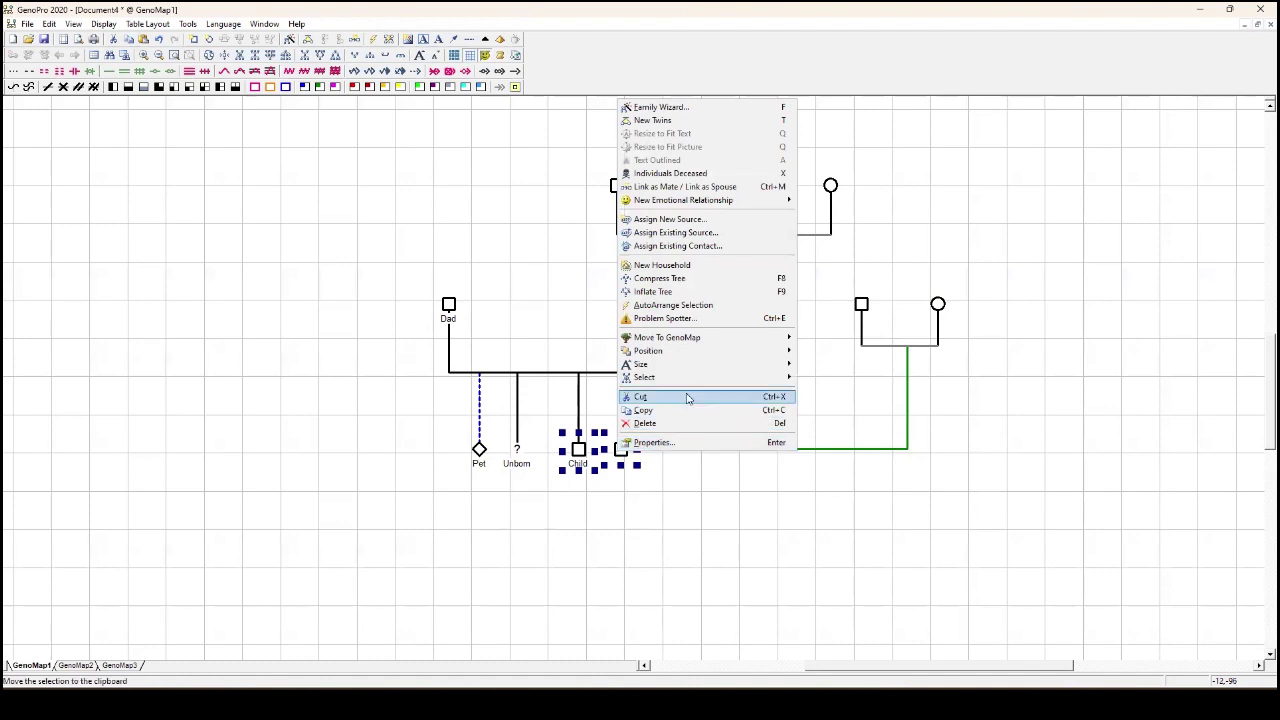
{"action": "left_click", "coordinate": [697, 123]}
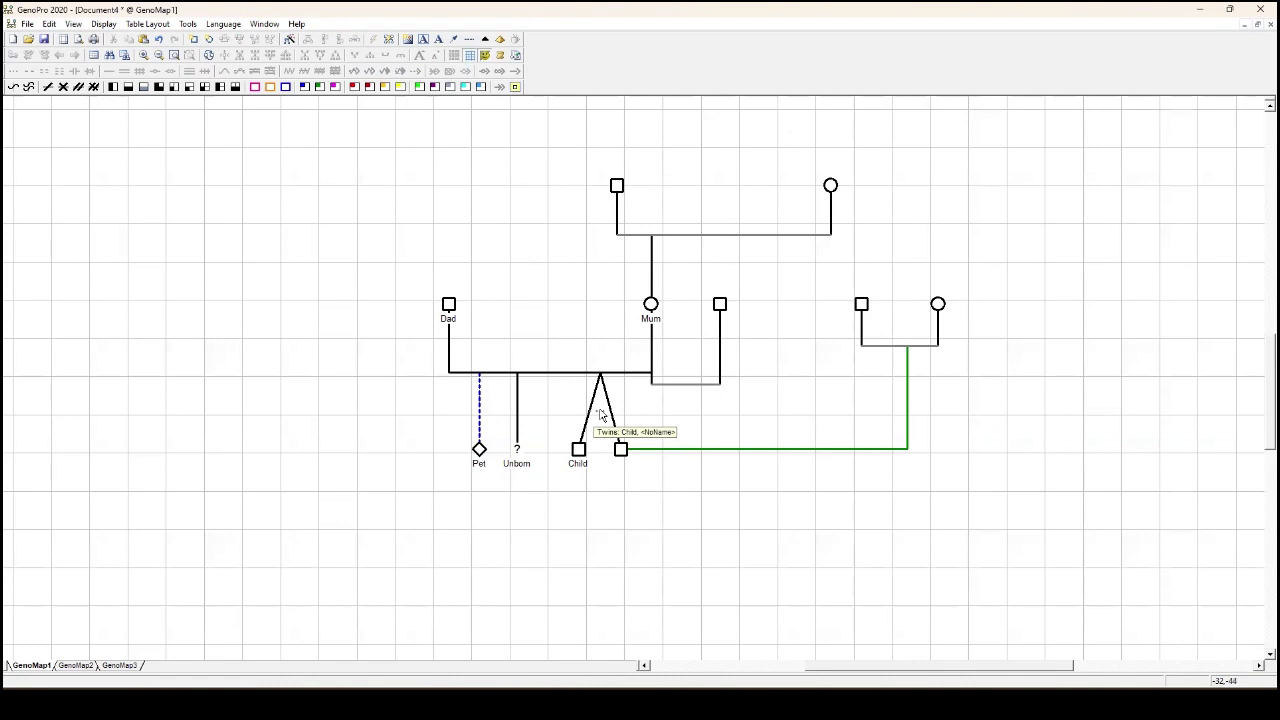
Set the Child twins' twin link to Identical, keeping the line colour Automatic
{"action": "double_click", "coordinate": [601, 414]}
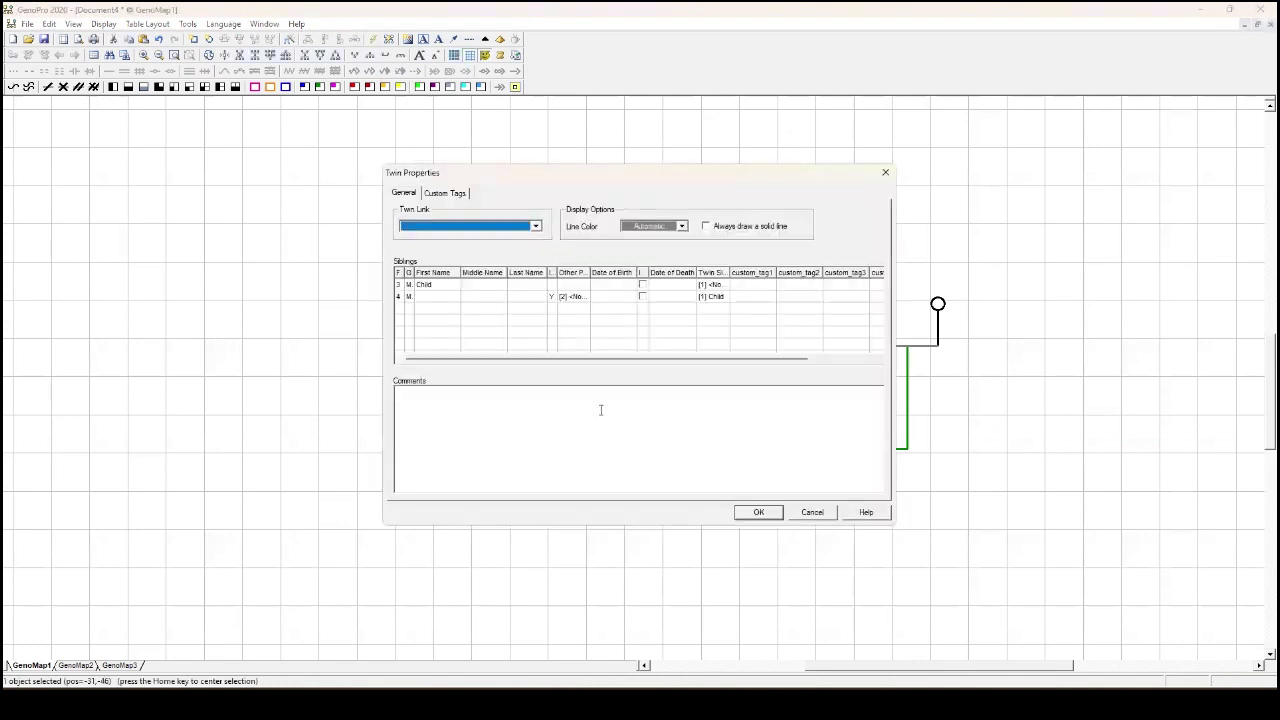
{"action": "left_click", "coordinate": [536, 227]}
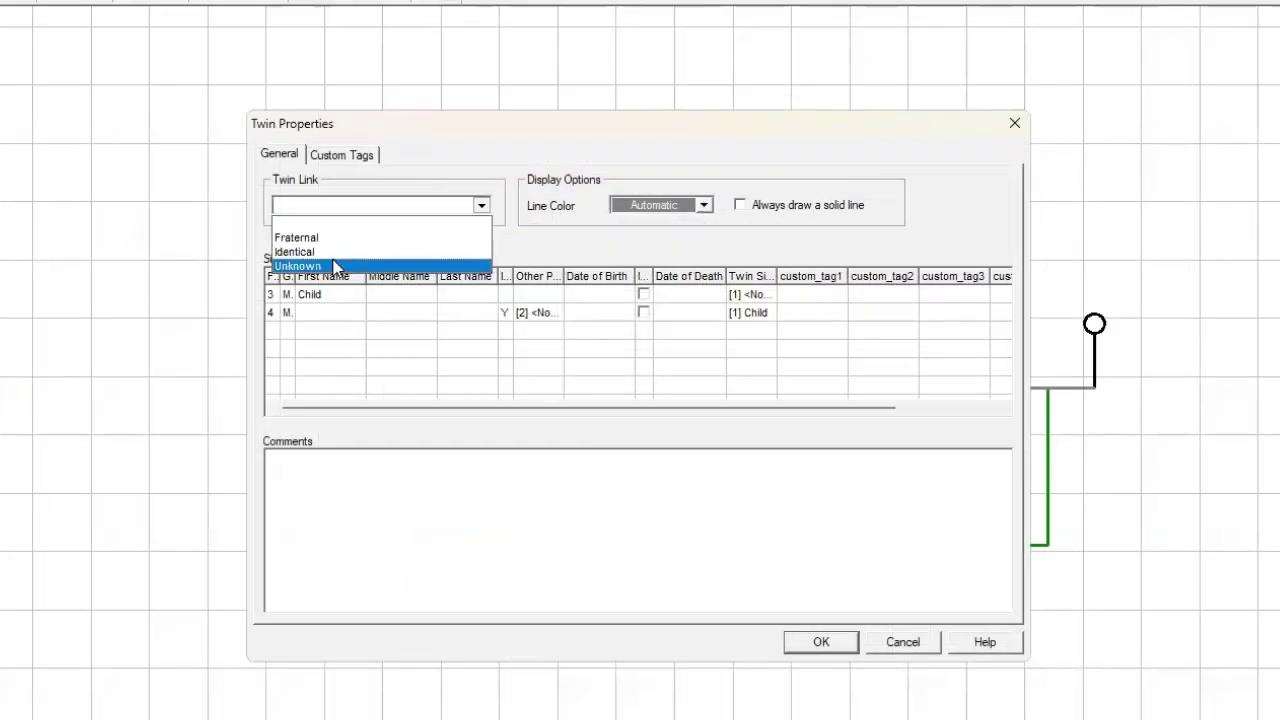
{"action": "left_click", "coordinate": [336, 253]}
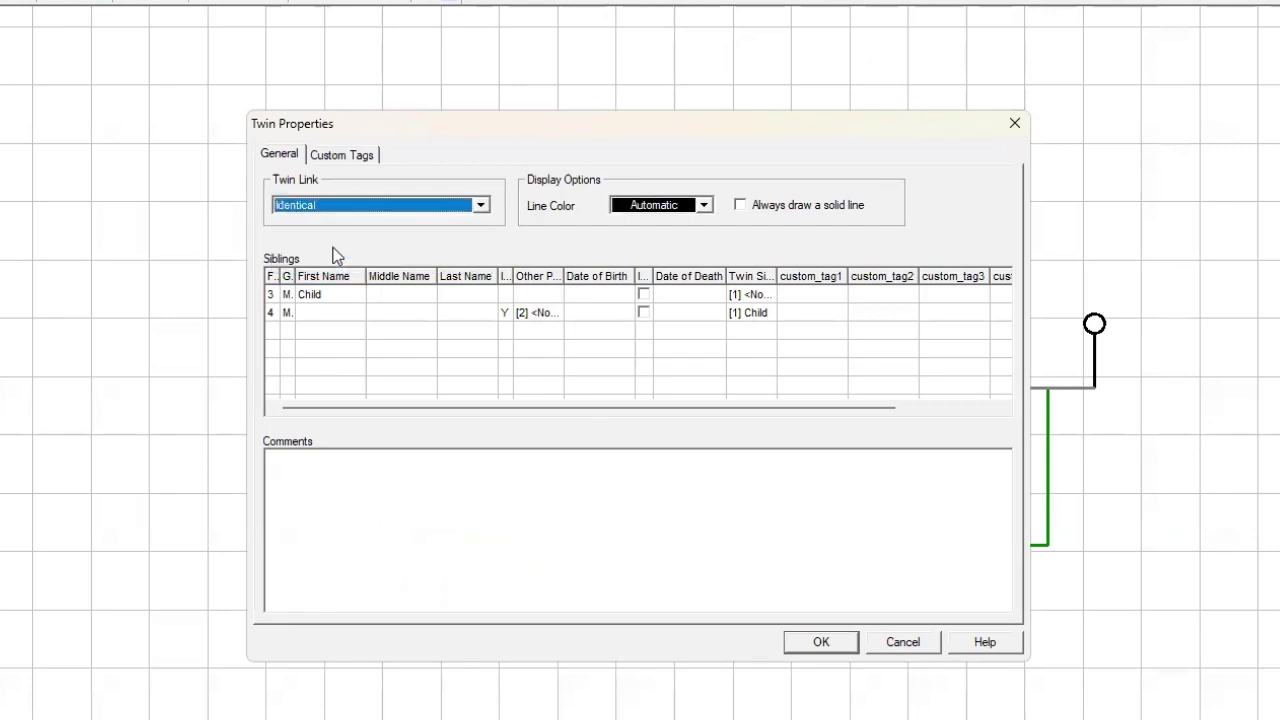
{"action": "left_click", "coordinate": [703, 205]}
{"action": "left_click", "coordinate": [701, 206]}
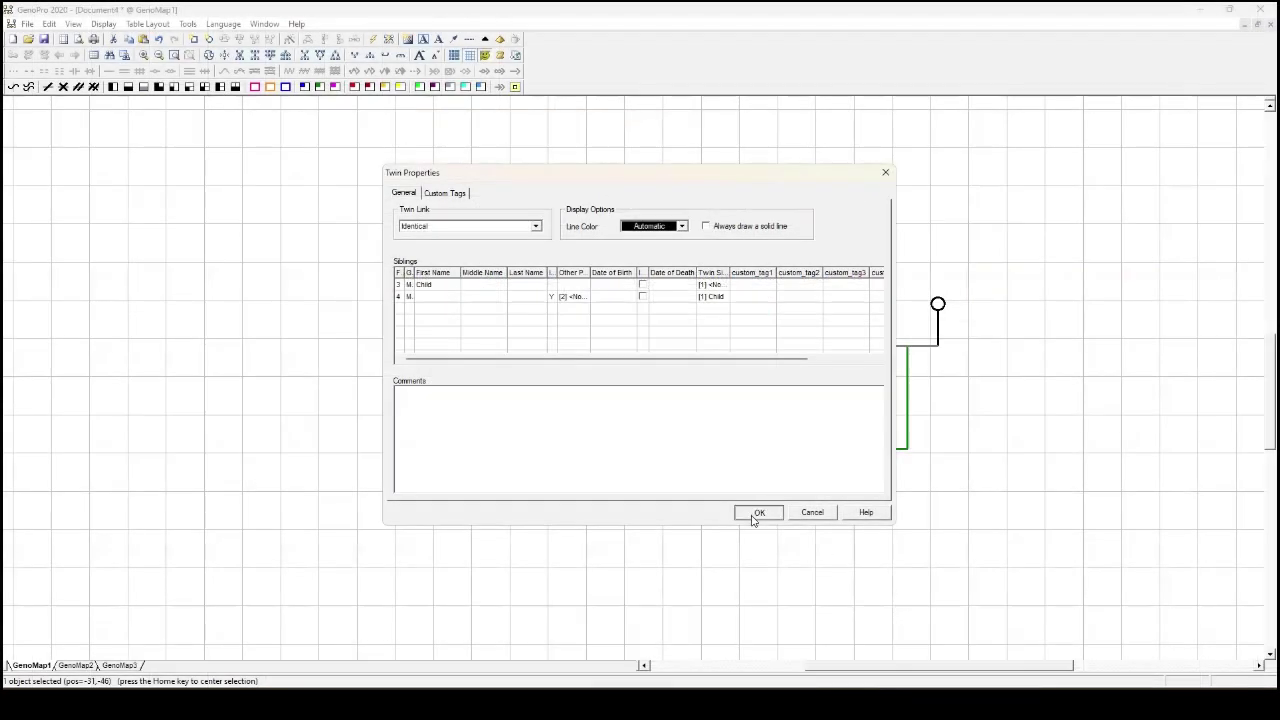
{"action": "left_click", "coordinate": [755, 515]}
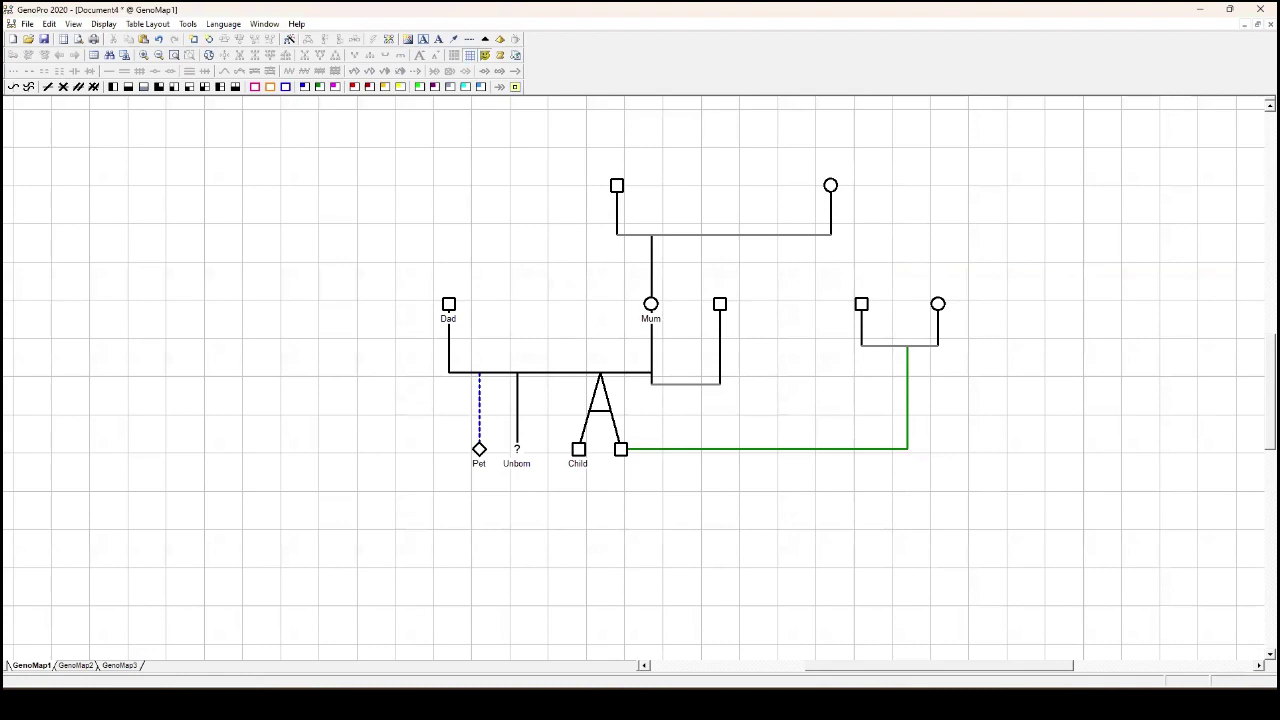
Select the entire genogram and shift it to the left
{"action": "left_click_drag", "start_coordinate": [1006, 550], "coordinate": [440, 150]}
{"action": "left_click_drag", "start_coordinate": [617, 188], "coordinate": [398, 212]}
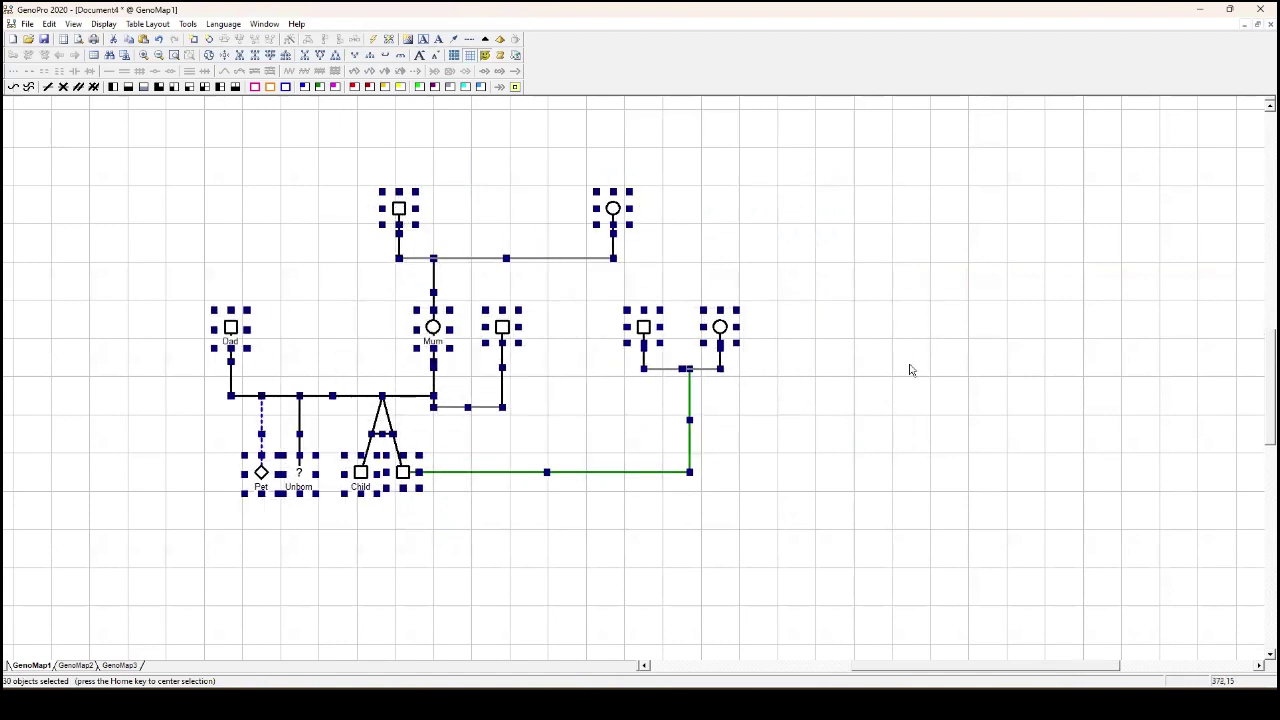
{"action": "left_click", "coordinate": [1000, 413]}
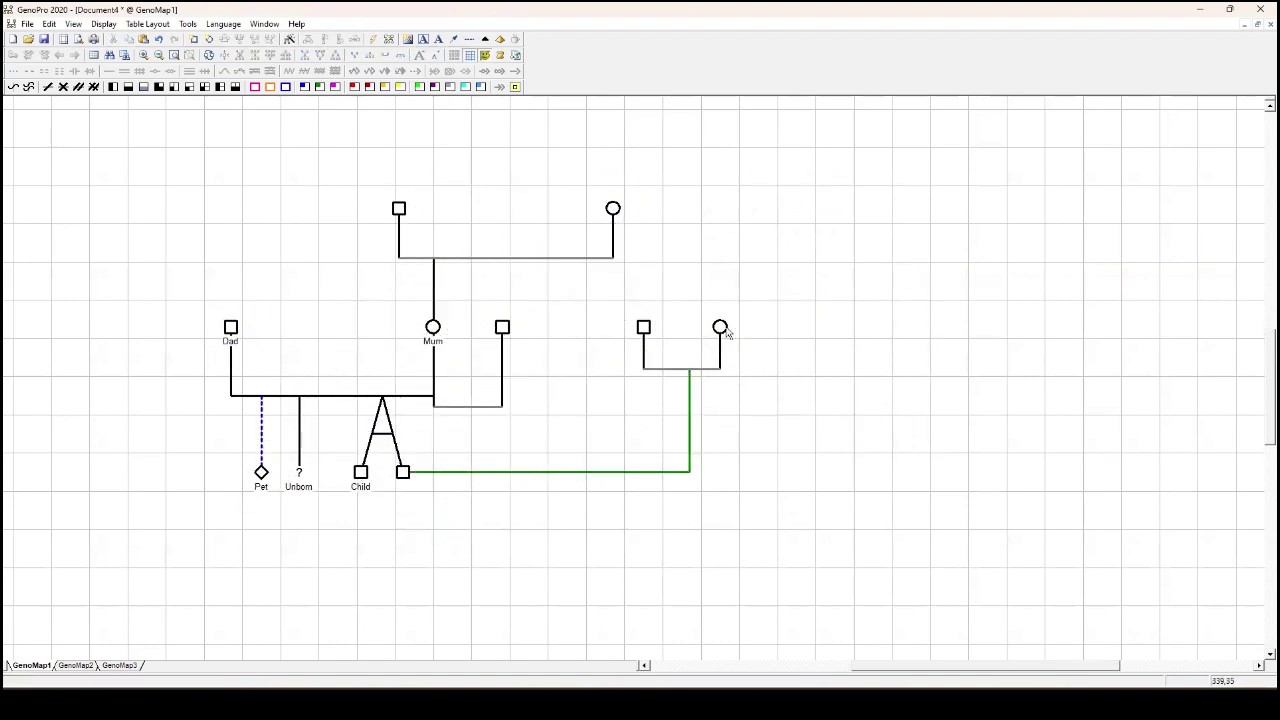
Move the foster couple left toward the family and shift the green foster link's vertical segment left
{"action": "left_click_drag", "start_coordinate": [765, 288], "coordinate": [628, 484]}
{"action": "left_click_drag", "start_coordinate": [645, 328], "coordinate": [582, 328]}
{"action": "left_click", "coordinate": [693, 415]}
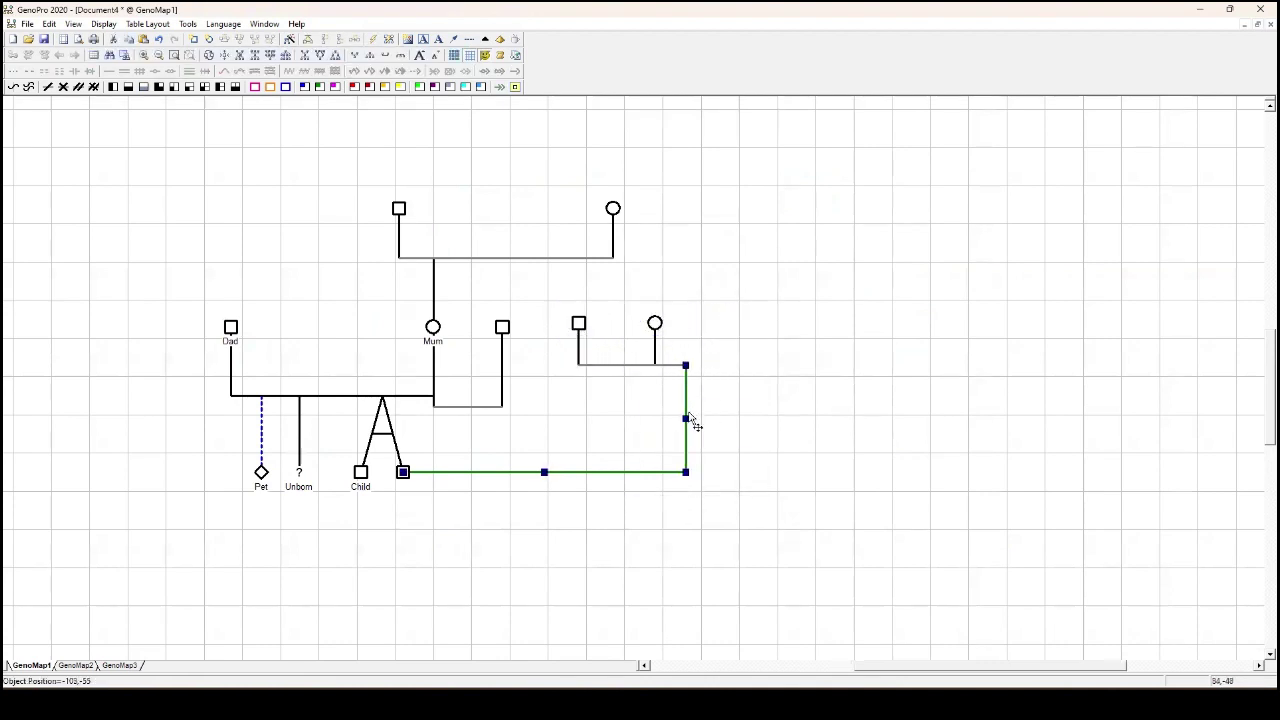
{"action": "left_click_drag", "start_coordinate": [691, 423], "coordinate": [620, 420]}
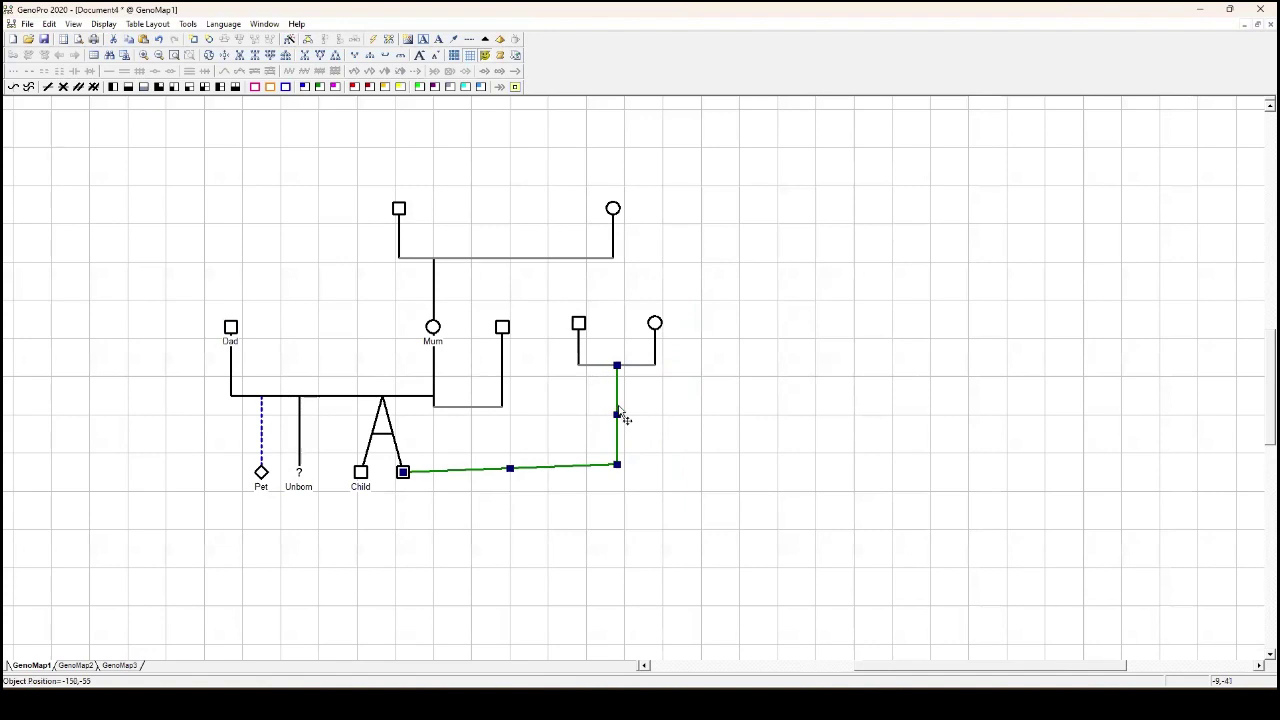
Generate the symbol legend and place it to the right of the genogram
{"action": "left_click", "coordinate": [500, 57]}
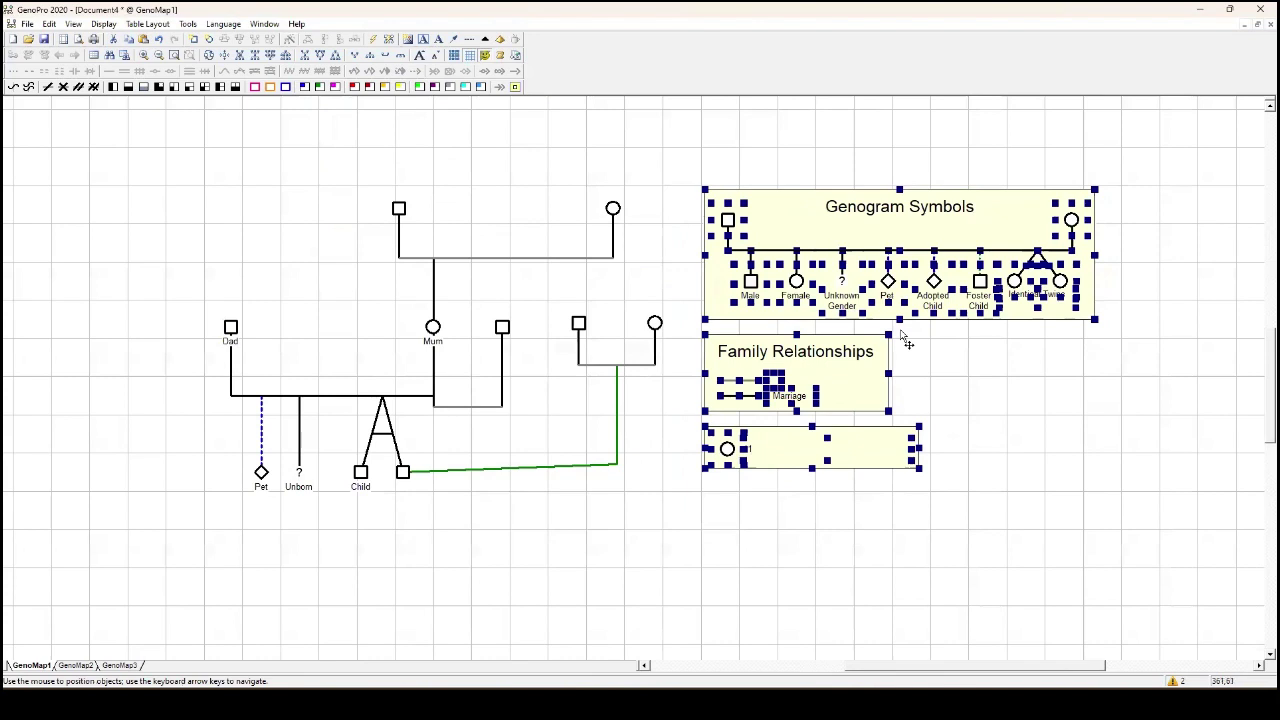
{"action": "left_click", "coordinate": [993, 443]}
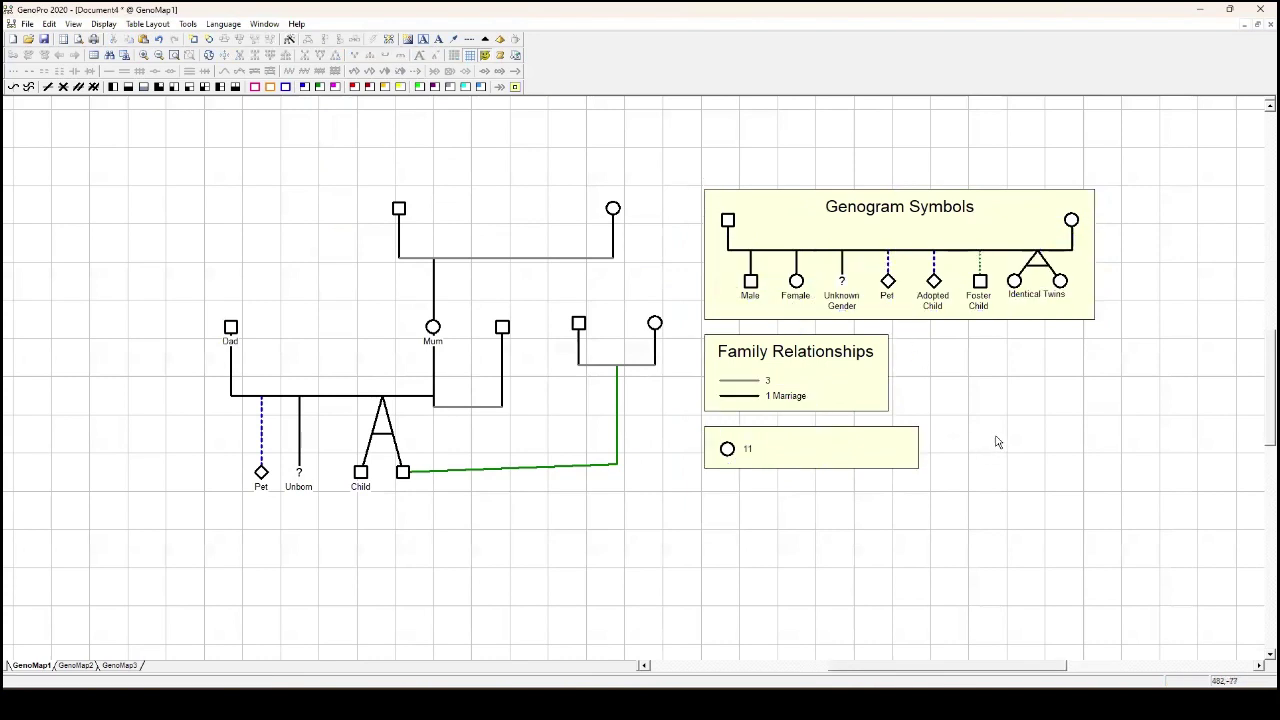